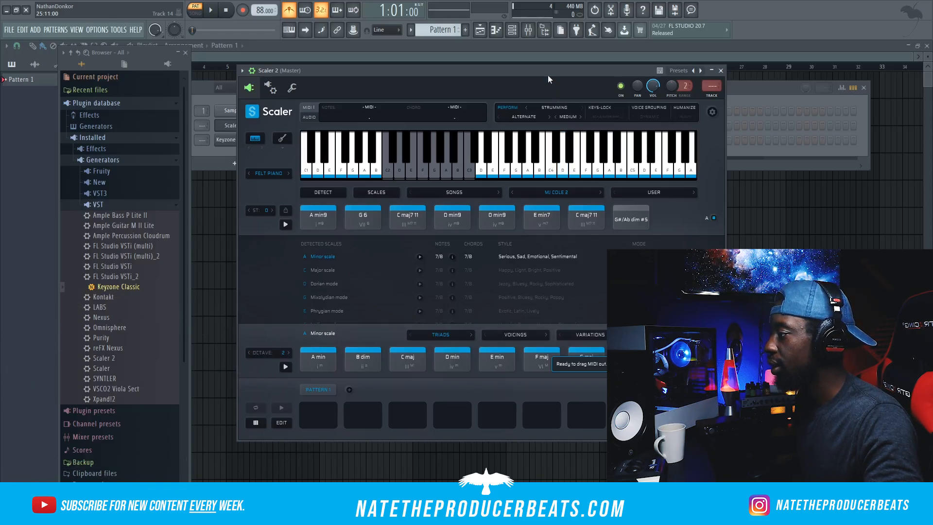
- Stop the chord playback and load LABS from the installed VST generators into a new channel beside Keyzone Classic
drag(547, 75, 764, 66)
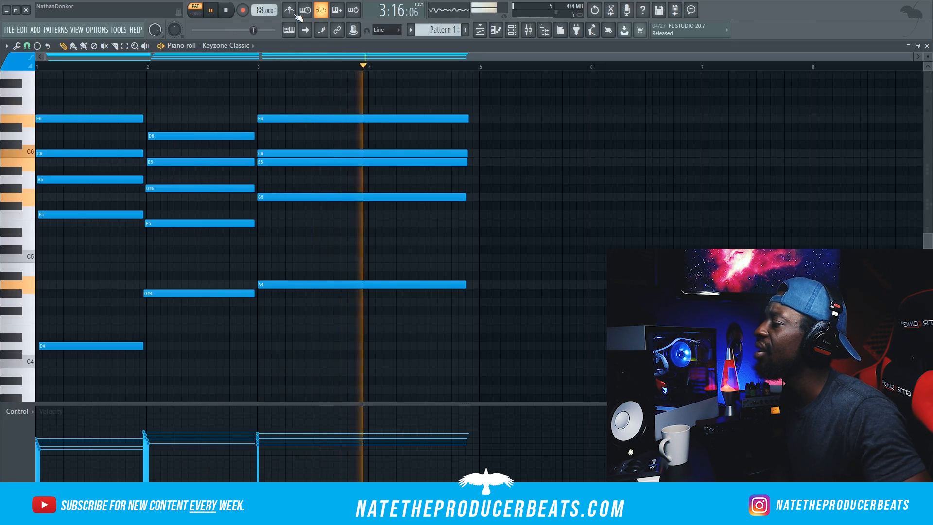
click(226, 11)
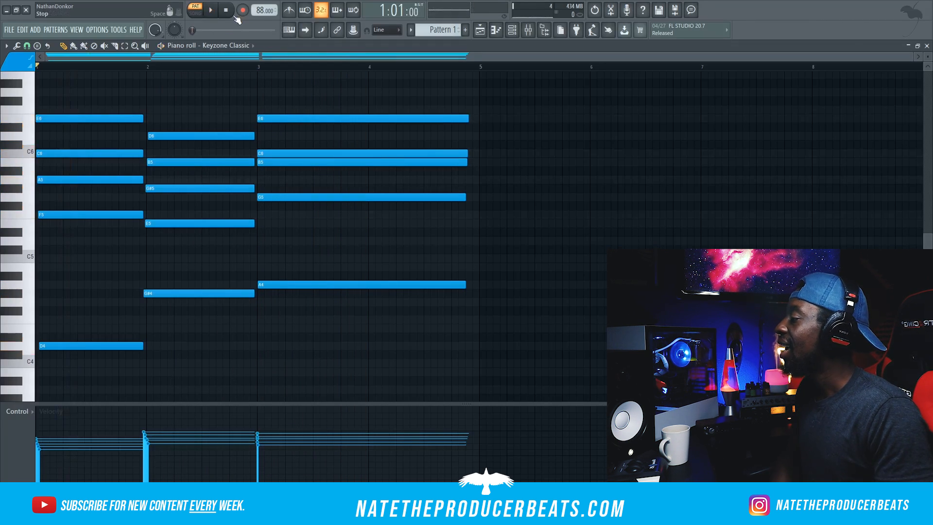
click(544, 31)
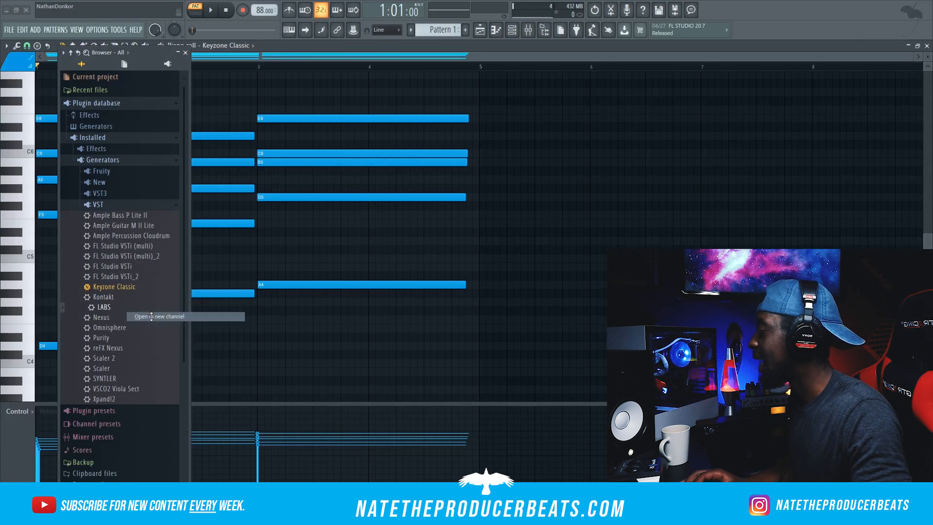
click(138, 307)
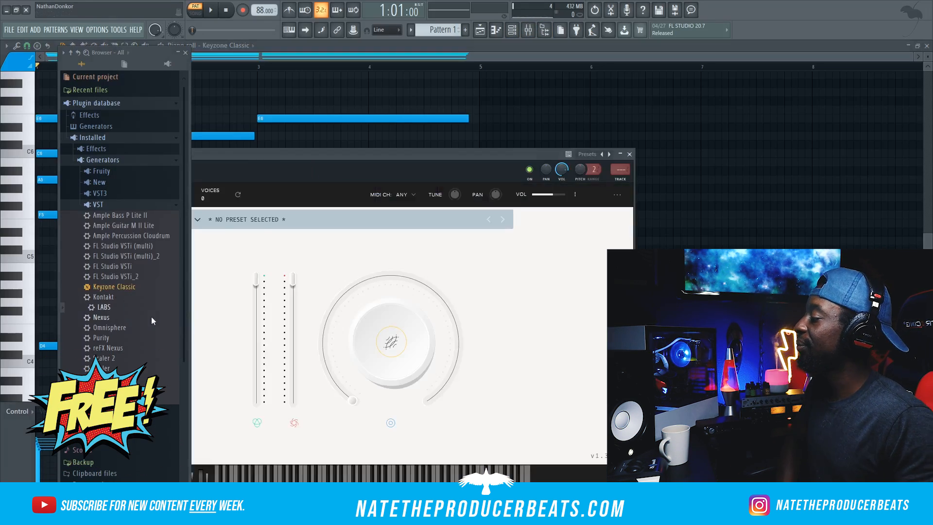
drag(425, 150, 596, 82)
click(513, 30)
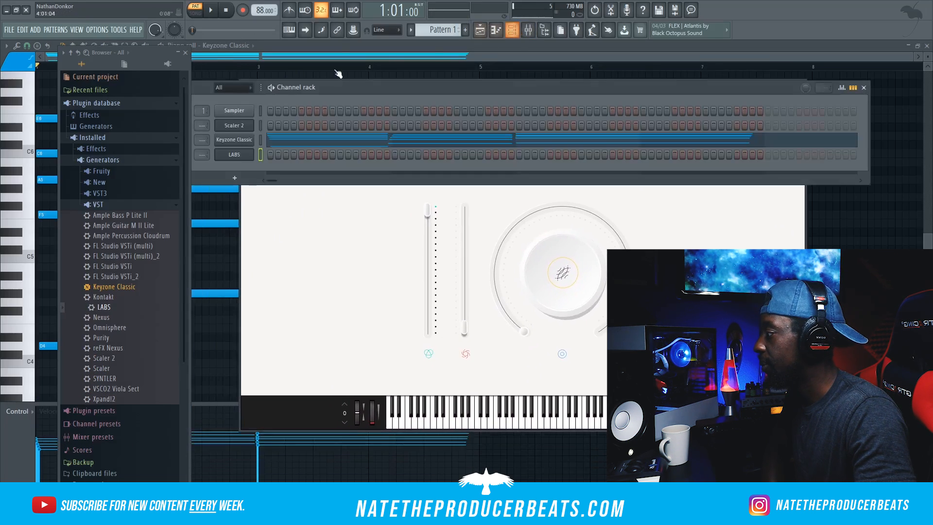
click(181, 53)
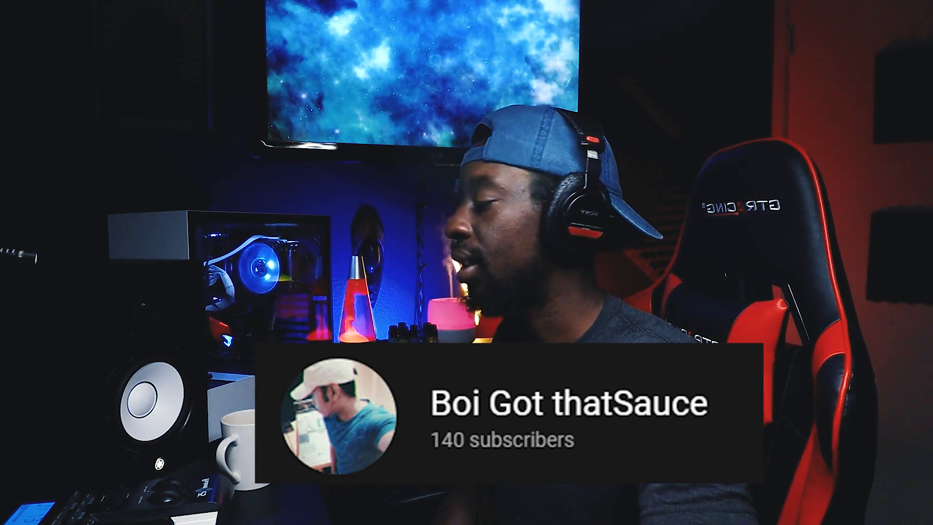
- Paste the Keyzone Classic chord notes into the LABS channel and audition them with the Soft Piano preset
right_click(245, 153)
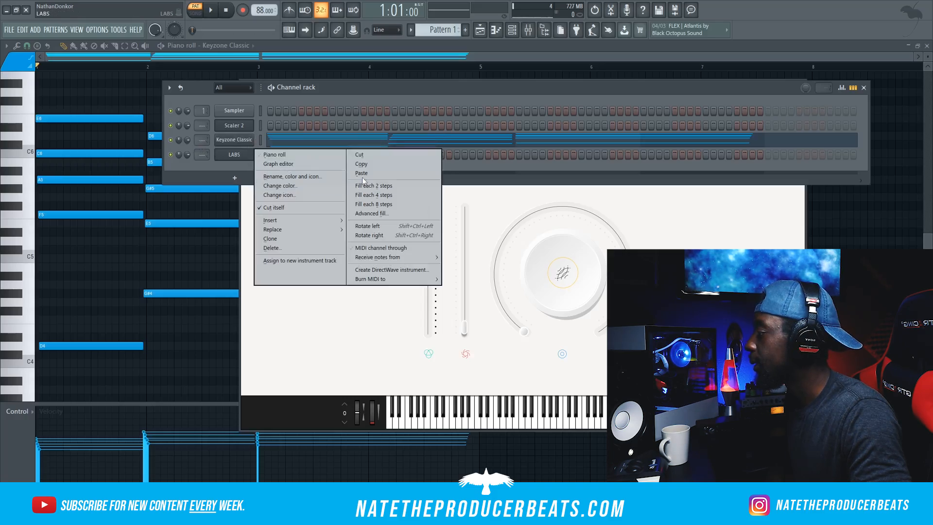
click(361, 175)
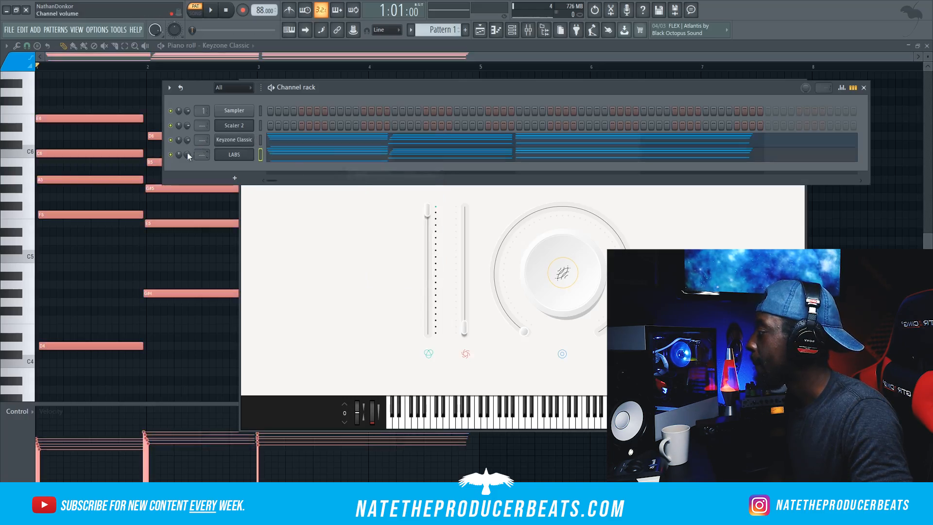
click(363, 239)
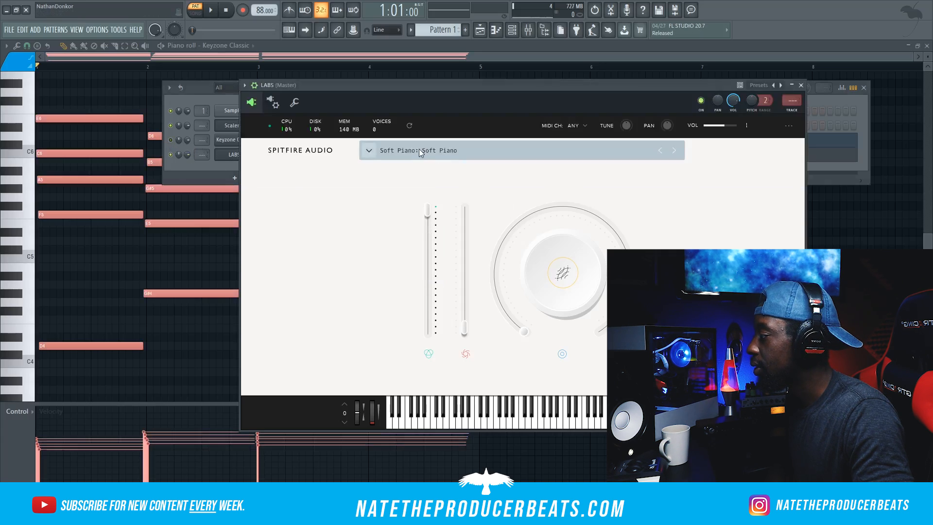
click(204, 168)
key(space)
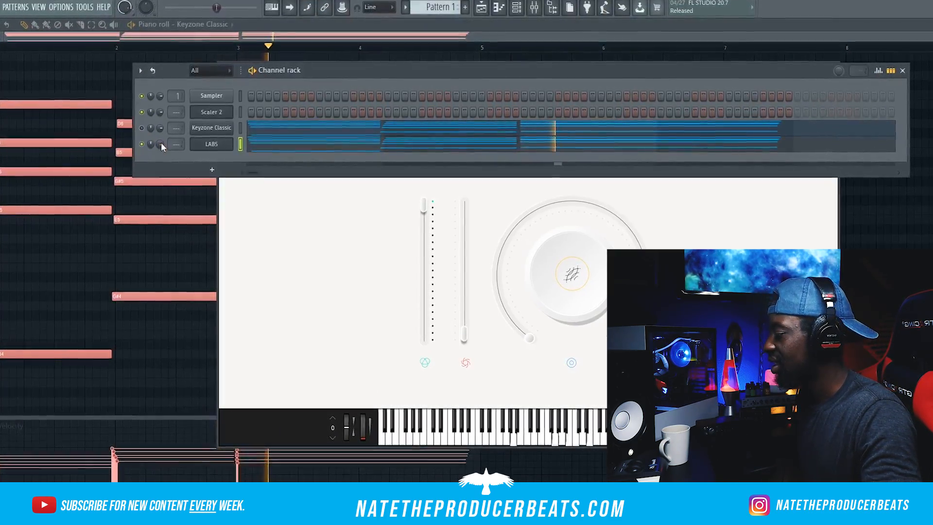
key(space)
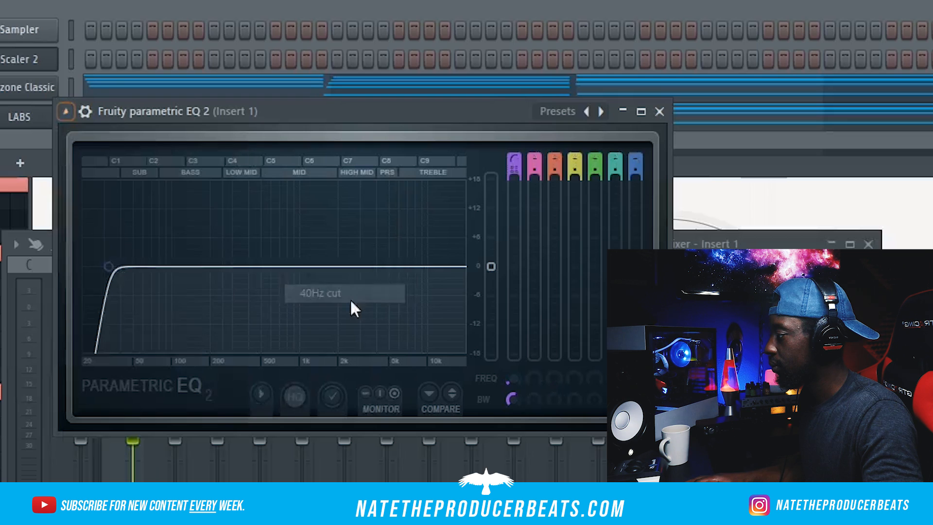
- Raise the low cut above the 40Hz cut preset in Fruity parametric EQ 2 on Insert 1 and widen the signal to about 135% with Wider
drag(141, 277, 196, 267)
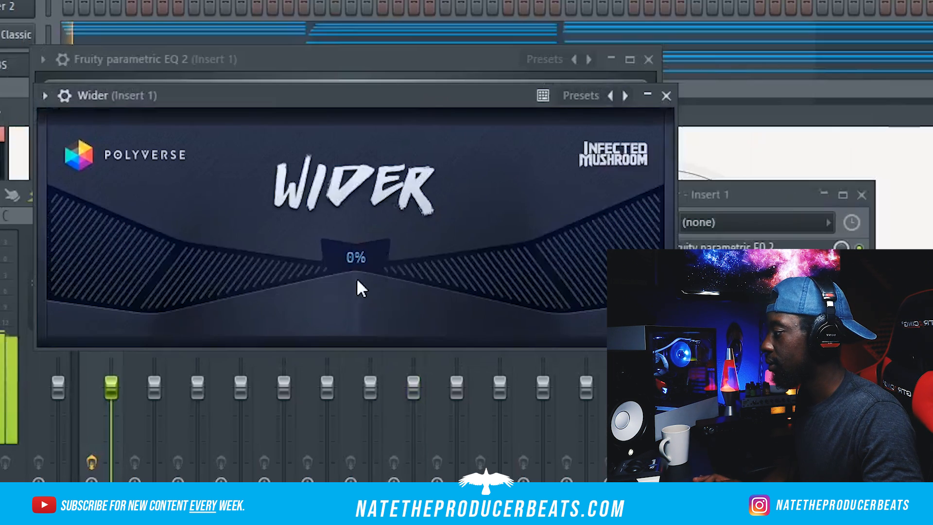
drag(386, 243, 544, 88)
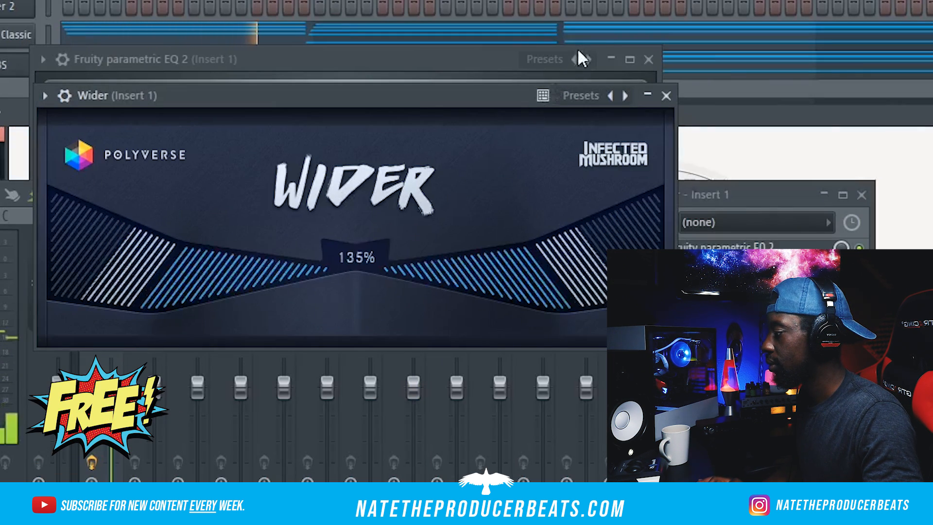
drag(609, 22, 635, 2)
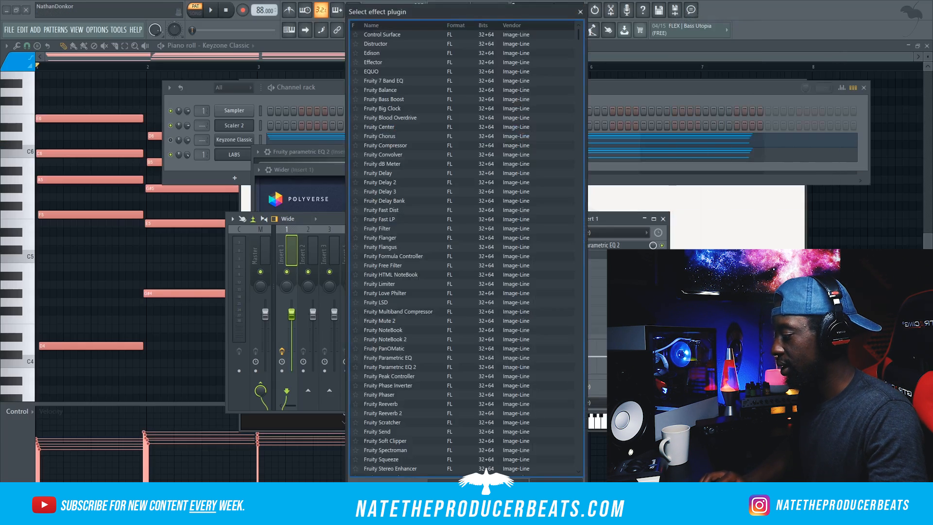
- Add RC-20 Retro Color to Insert 1 with the Flux Space preset and lower its Space amount
text(rc)
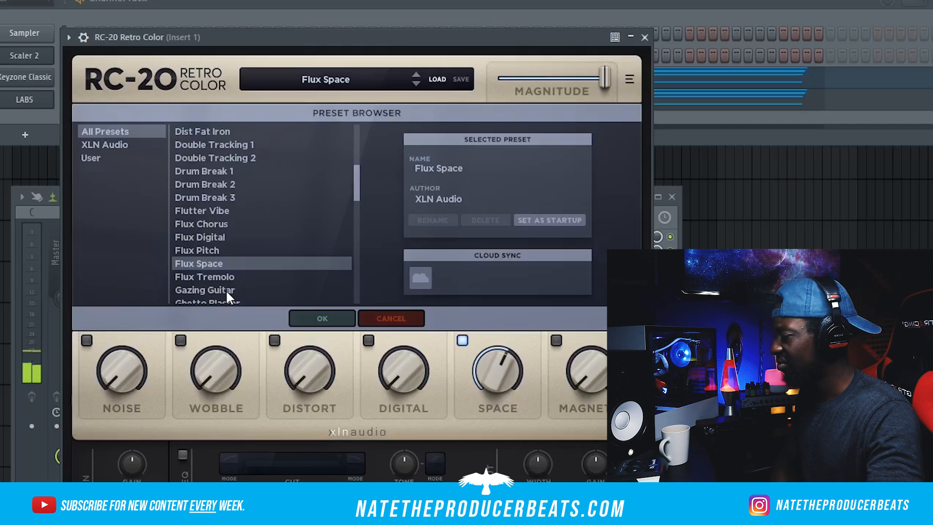
click(726, 16)
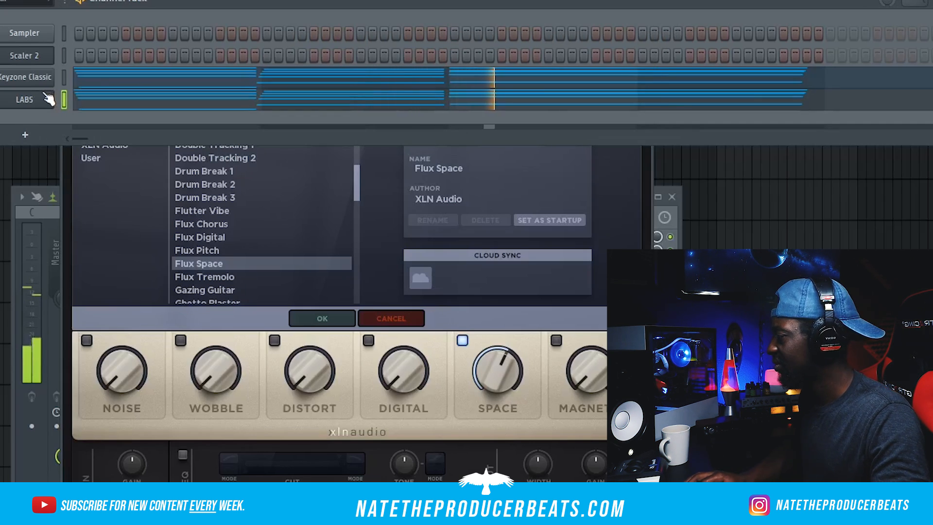
drag(517, 378, 491, 394)
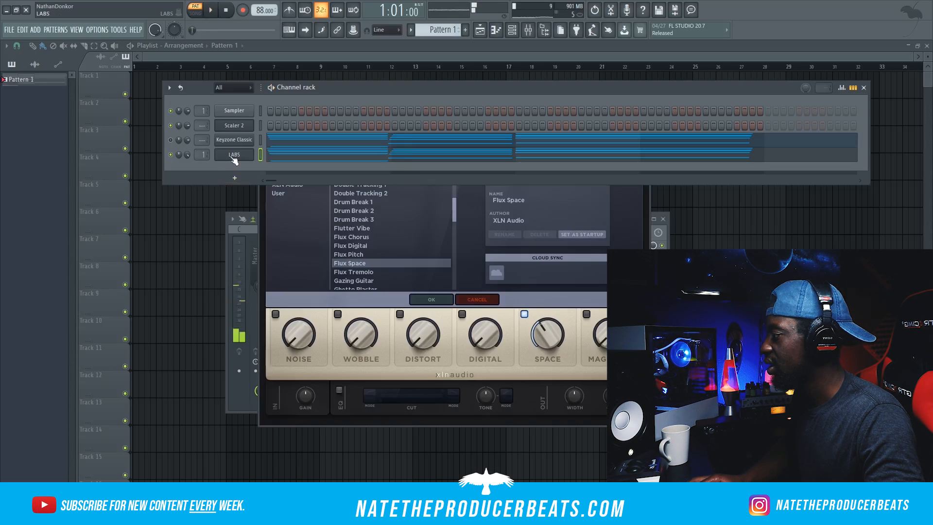
- Raise the LABS instrument's volume to about 273% while playing the chords, and return to the channel rack
click(27, 101)
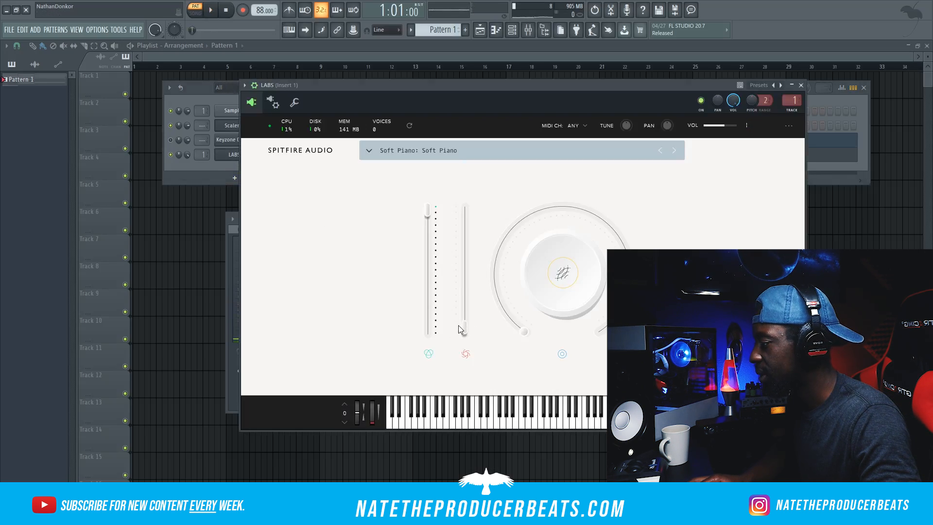
drag(718, 129, 726, 129)
key(space)
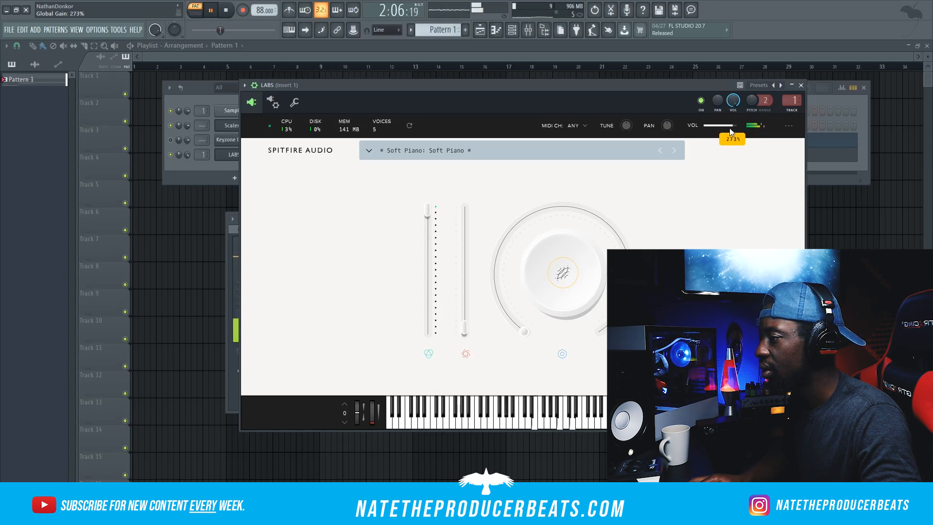
click(841, 102)
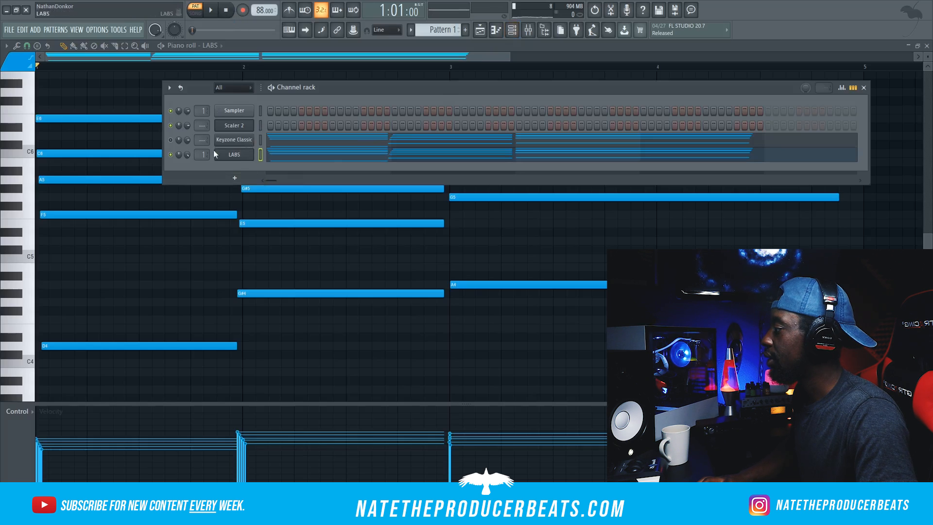
- Clone the LABS channel and open the clone's empty piano roll
right_click(234, 154)
click(320, 237)
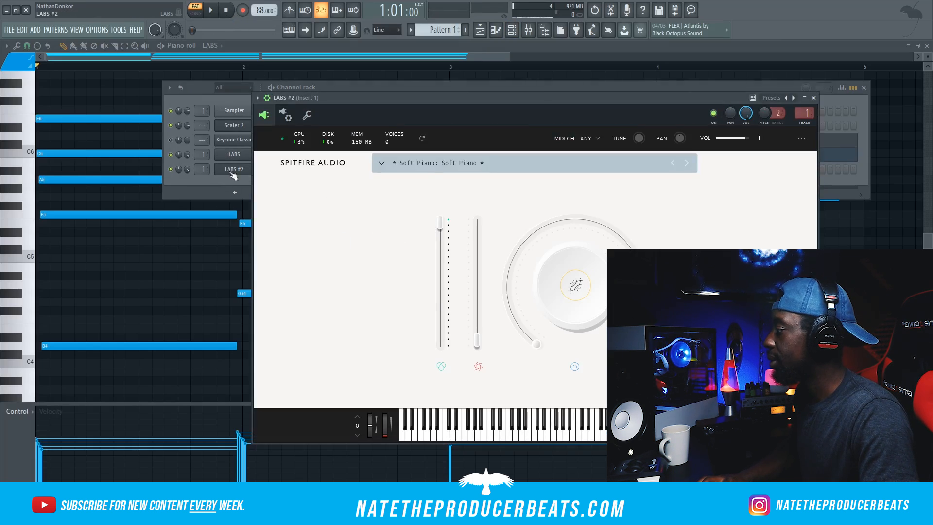
right_click(233, 173)
click(264, 169)
- Draw E6, C6 and A5 one beat apart in bar 1 and lengthen each to about a beat, checking them by playback
drag(75, 144, 2, 115)
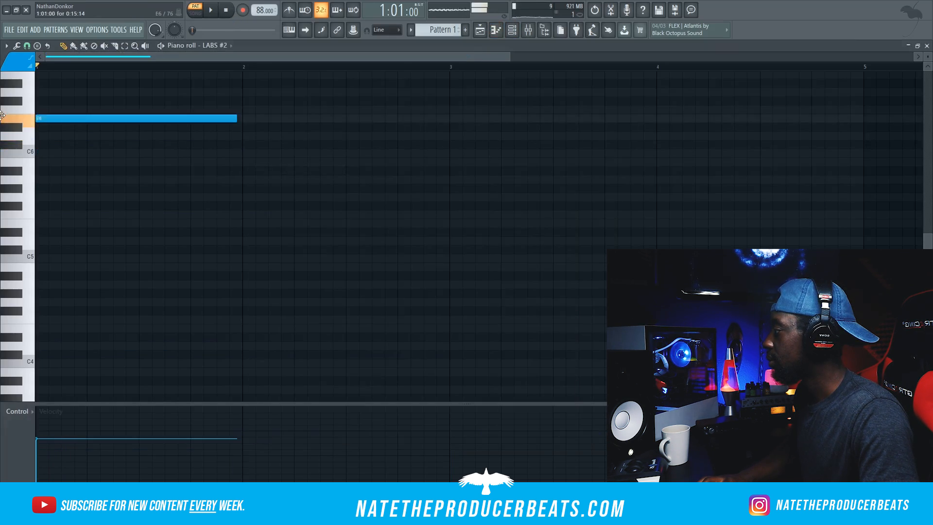
key(space)
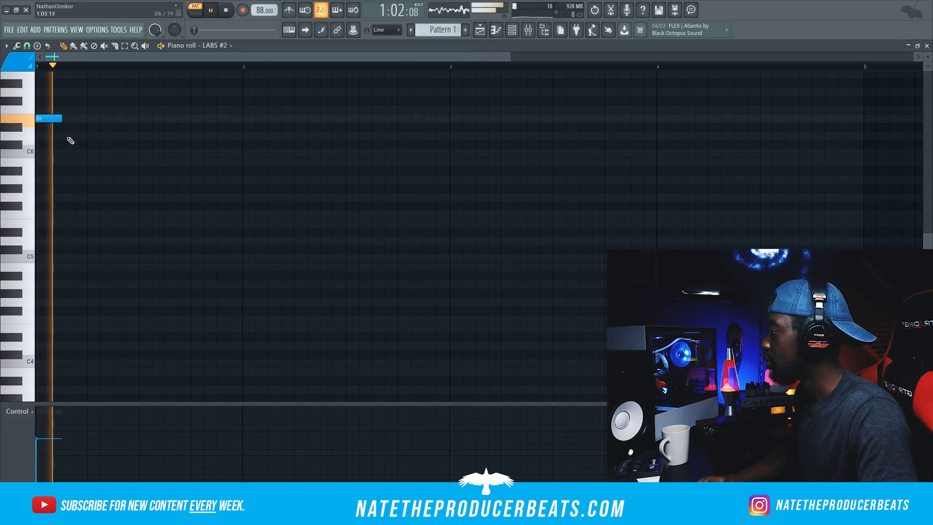
key(space)
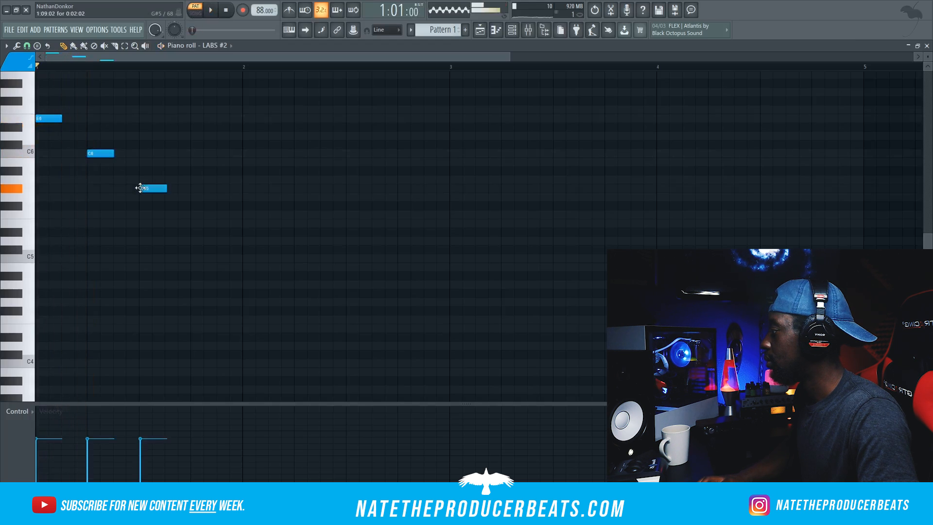
key(space)
key(space)
drag(61, 118, 105, 118)
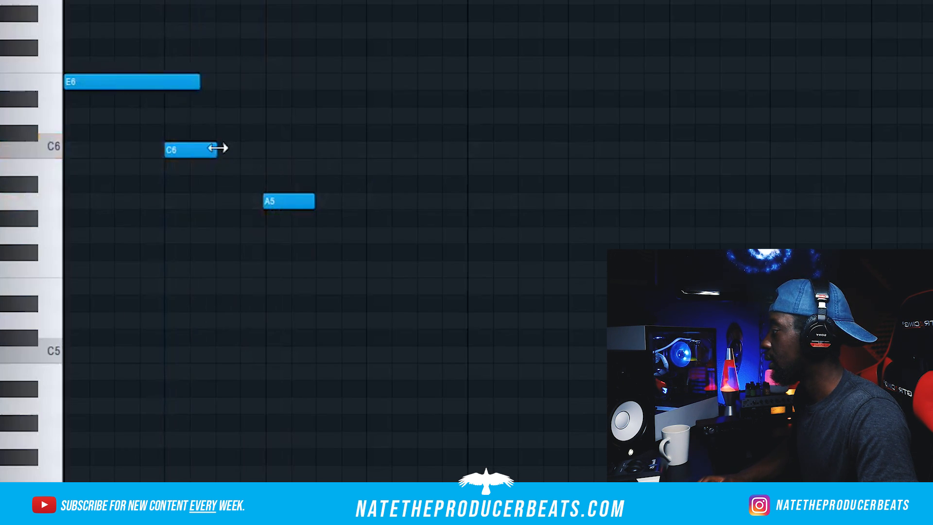
key(space)
key(space)
- Set the piano roll snap to 1/2 step, redraw the C6 note on beat 2 slightly longer, and play the phrase
click(27, 45)
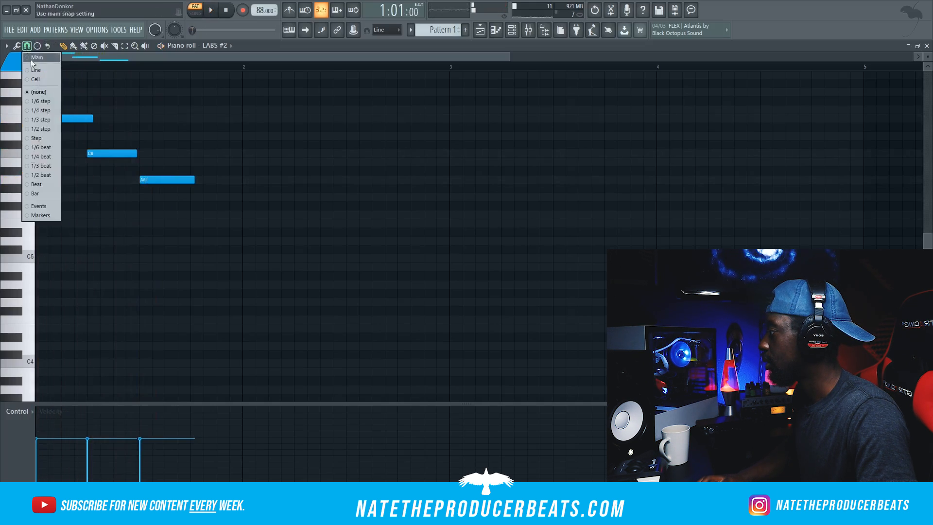
click(48, 129)
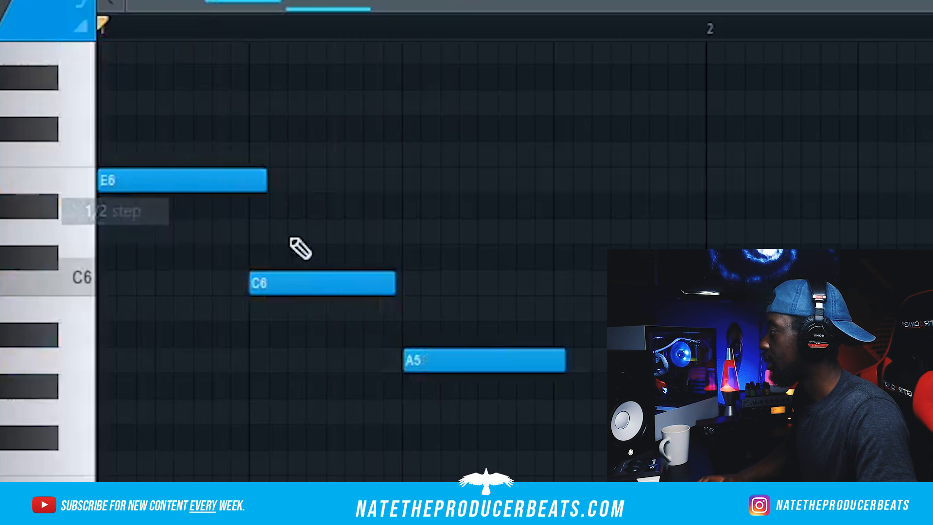
right_click(94, 154)
click(91, 154)
key(space)
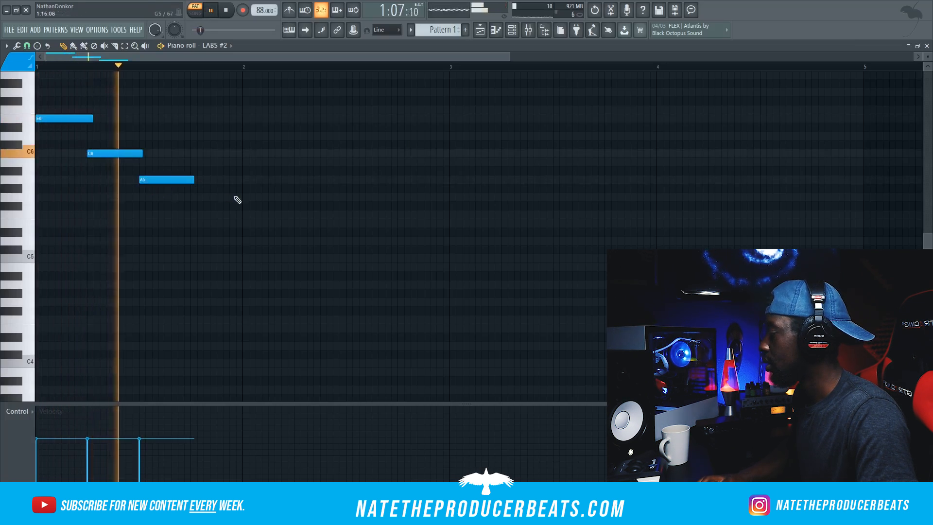
key(space)
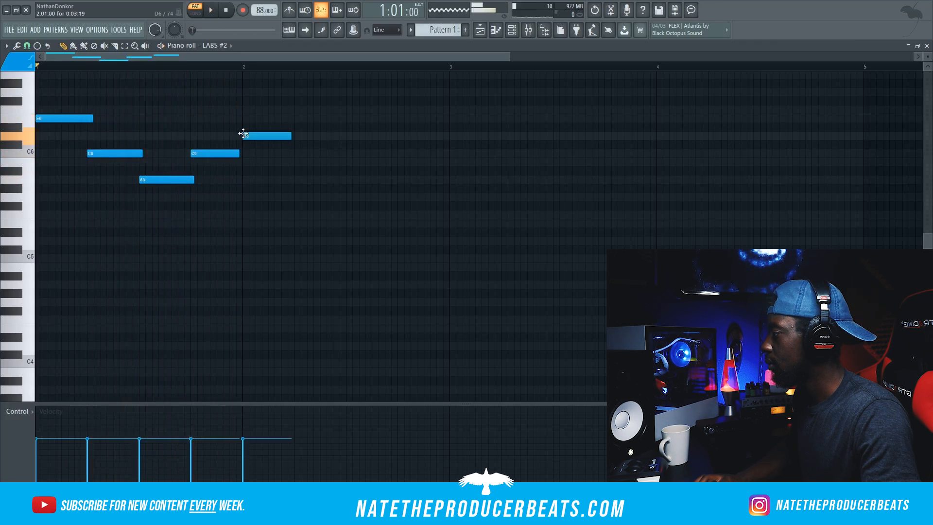
- Continue the melody one note per beat with C6 ending bar 1 and D6, B5, G5, B5 filling bar 2, and play it
click(296, 154)
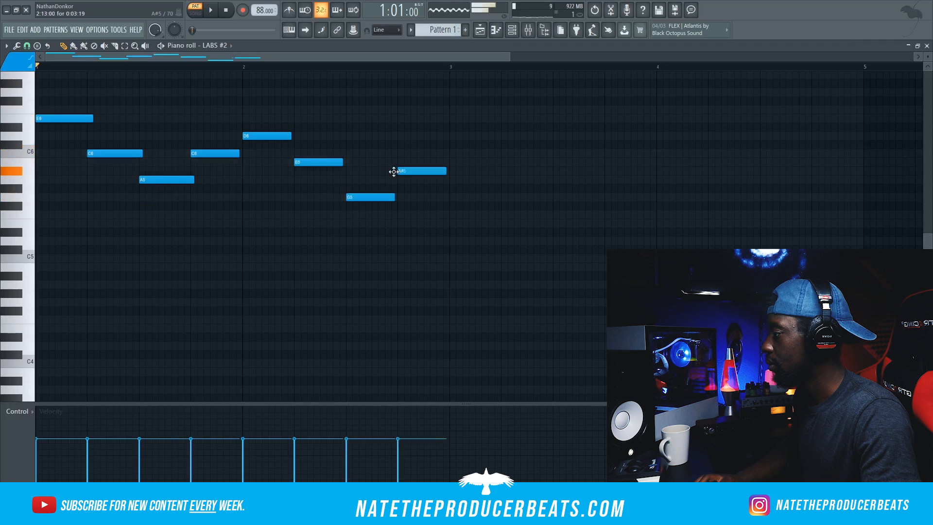
key(space)
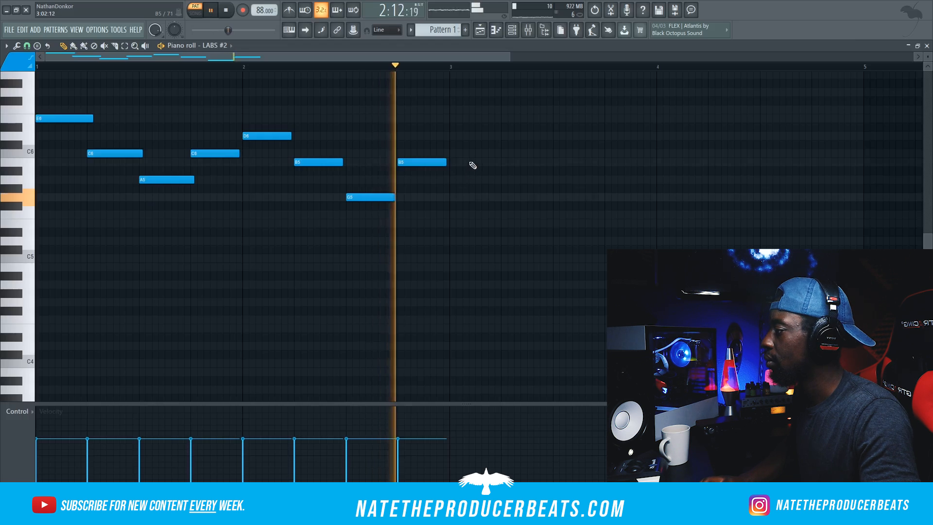
key(space)
- Draw C6, B5, C6, B5 in bar 3 and C6, D6, E6, G6 in bar 4, one note per beat, and play the melody
click(458, 137)
drag(502, 179, 500, 155)
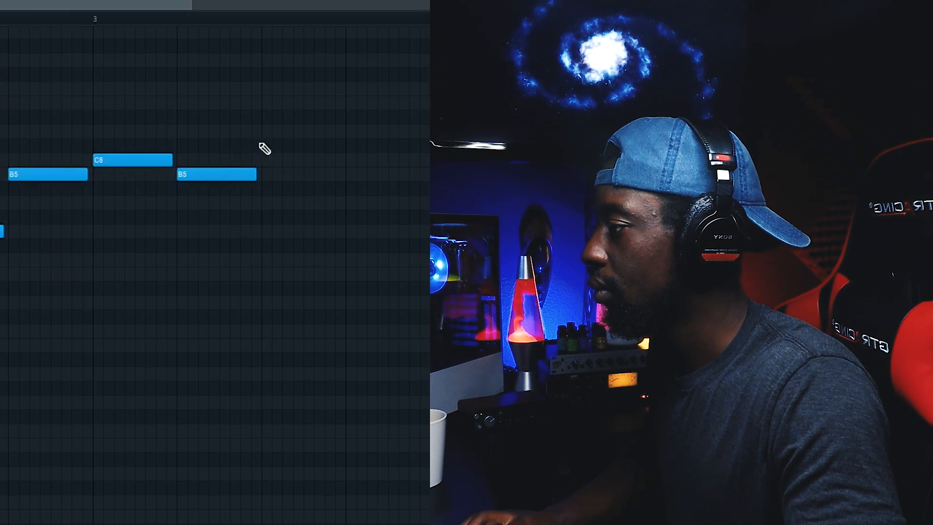
drag(265, 149, 263, 162)
click(344, 187)
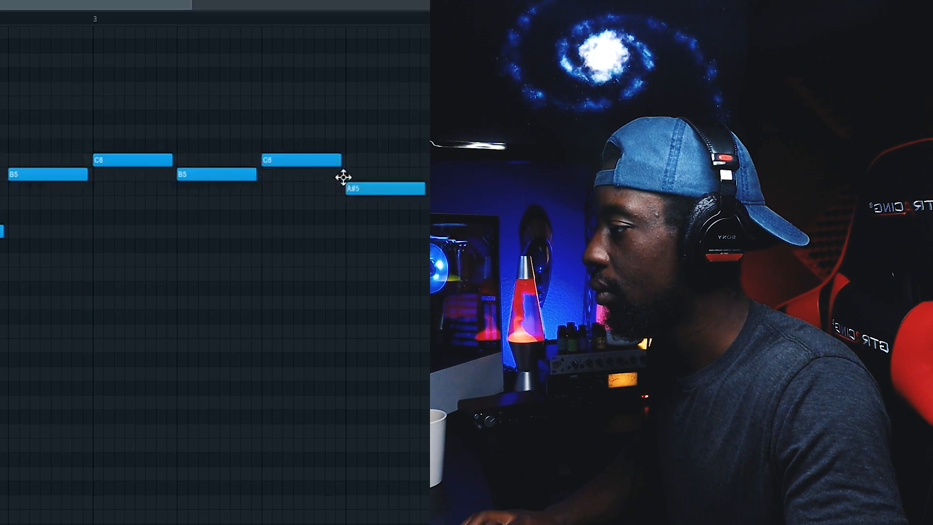
drag(344, 178, 346, 167)
drag(496, 142, 505, 161)
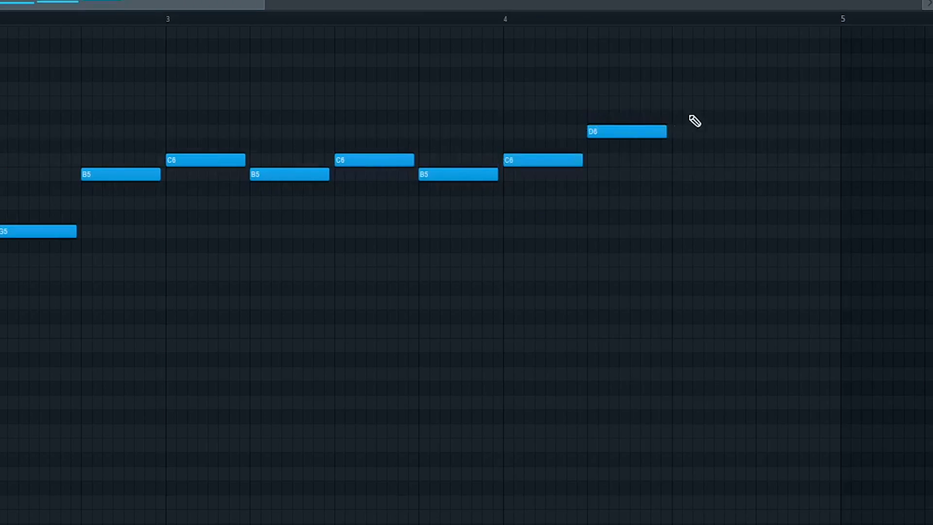
key(space)
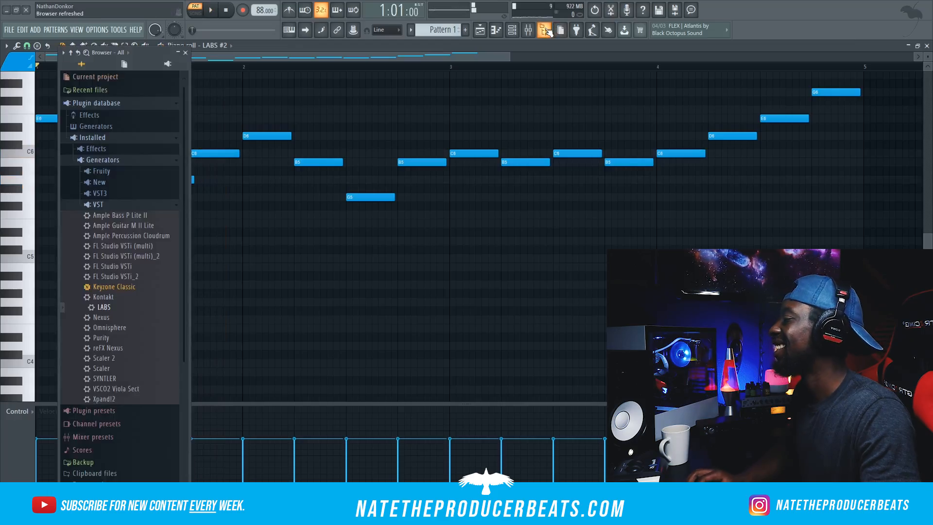
- Add Xpand!2 from the installed generators as a new channel and move its window clear of the channel rack
click(506, 33)
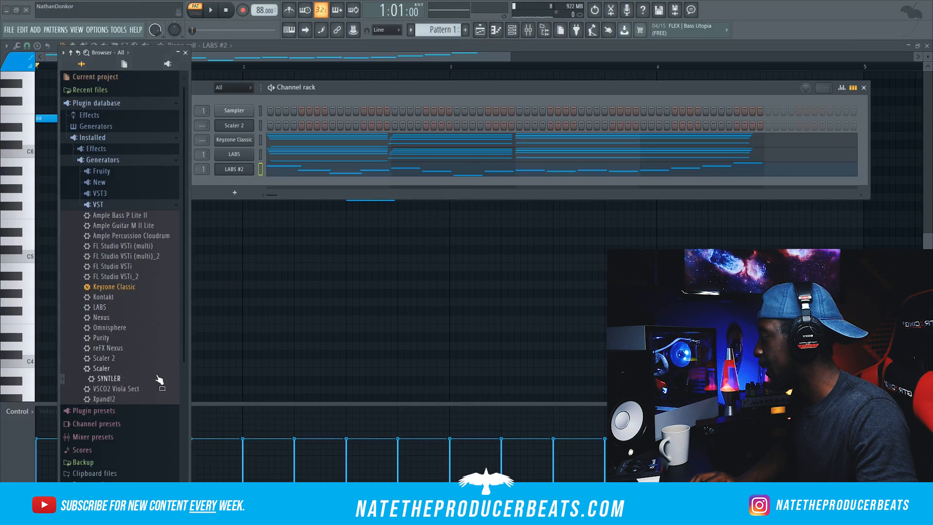
right_click(126, 398)
click(167, 408)
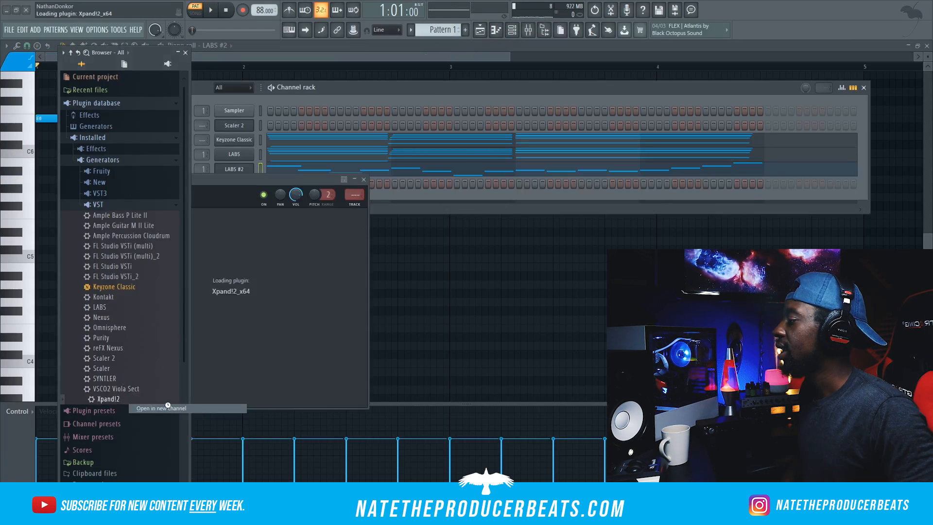
drag(381, 178, 620, 162)
- Copy the melody notes of the LABS #2 channel and paste them into the Xpand!2 channel
click(251, 178)
right_click(247, 166)
click(379, 177)
right_click(252, 180)
- Choose a new sound for part A of Xpand!2 from its patch categories
click(409, 271)
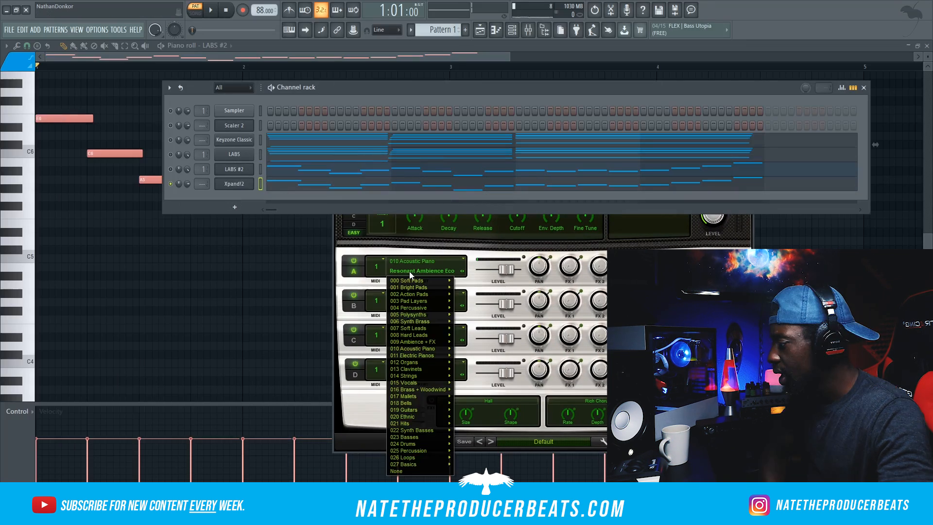
mouse_move(448, 317)
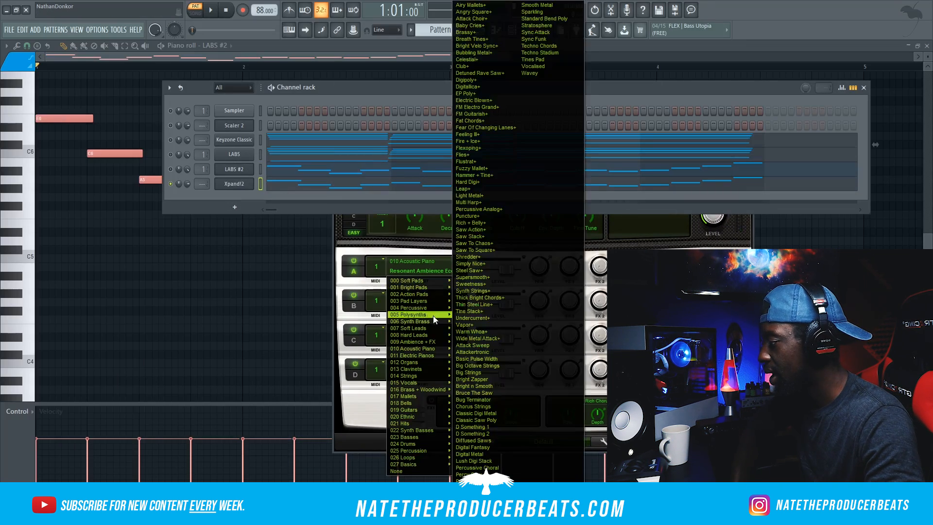
click(471, 202)
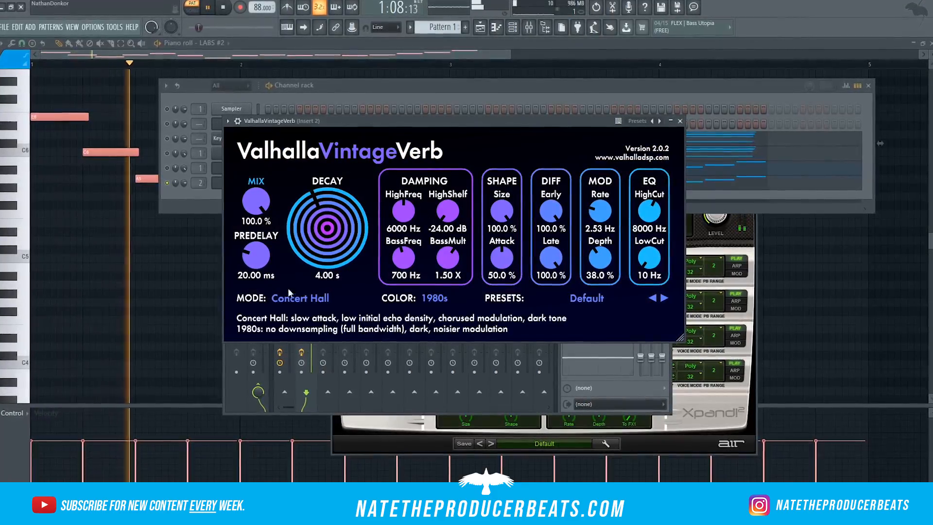
- Set ValhallaVintageVerb on Insert 2 to Room mode, lower its mix and shorten the decay to about 1 s
click(290, 298)
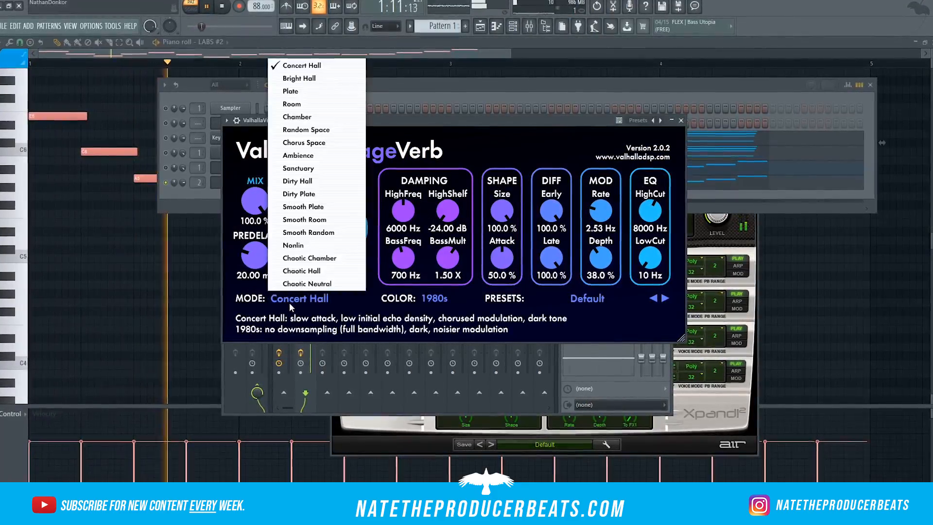
click(292, 104)
drag(320, 218, 312, 238)
drag(250, 201, 237, 245)
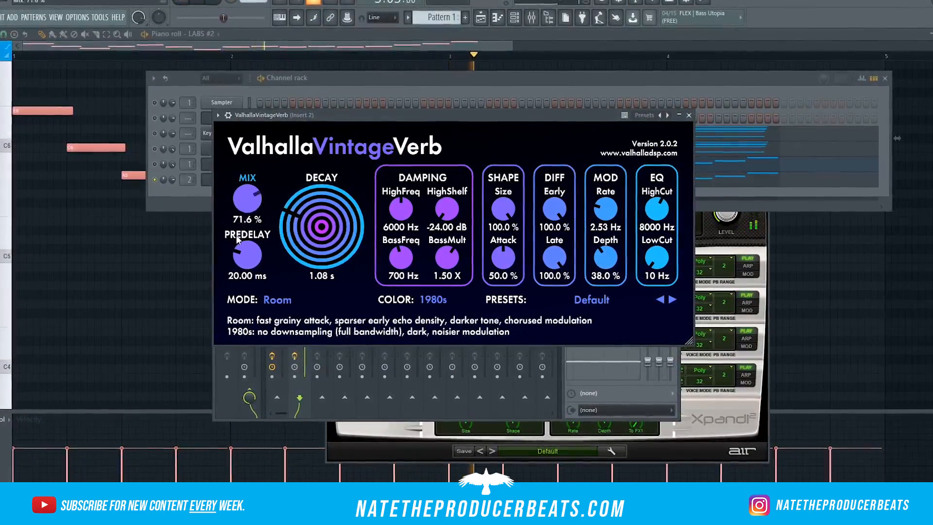
drag(303, 213, 282, 221)
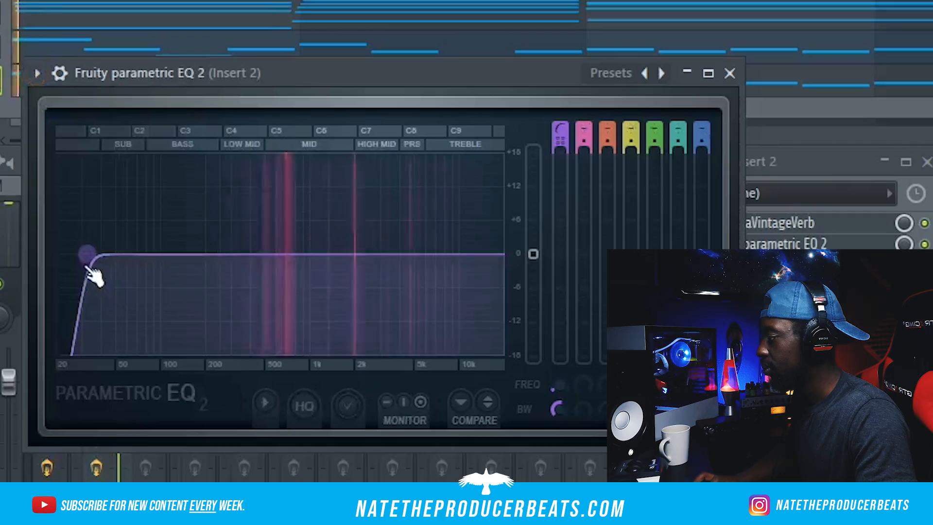
- Raise the low-cut frequency in Fruity parametric EQ 2 on Insert 2 and set Wider to about 165%
drag(92, 254, 228, 254)
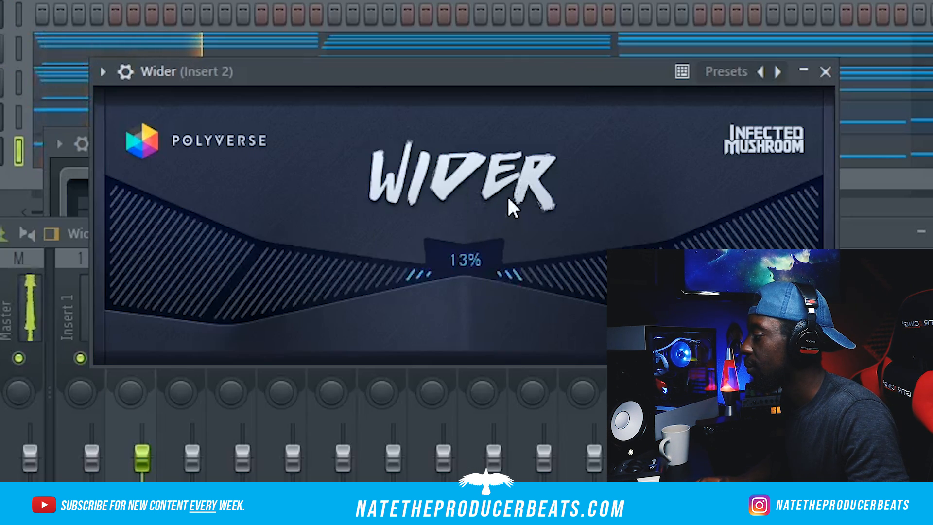
drag(508, 199, 735, 10)
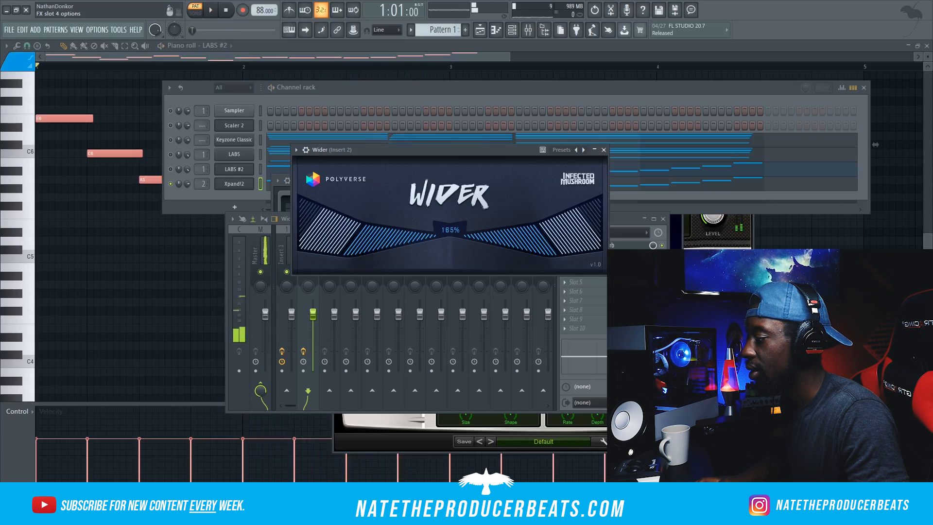
- Add the PanCake2 effect to the fourth slot of Insert 2
click(576, 273)
click(717, 18)
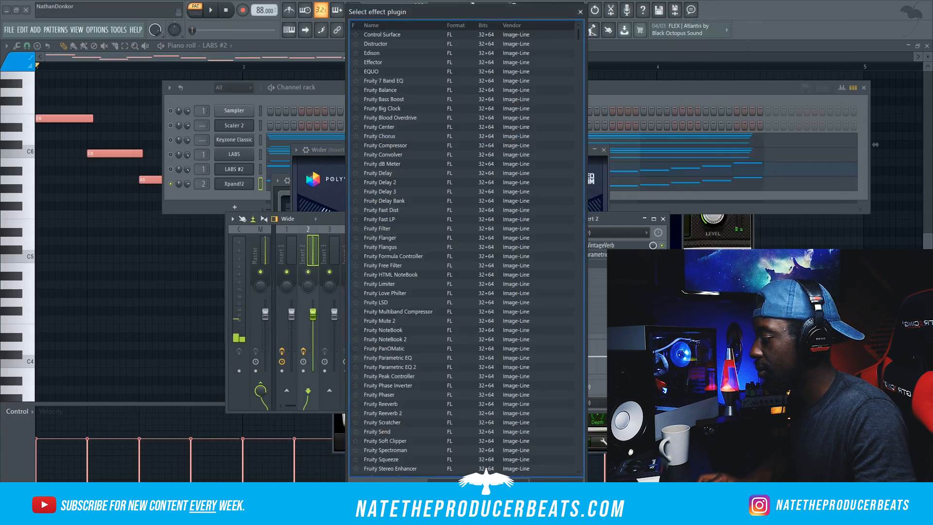
text(pan)
key(Return)
- Load a PanCake2 preset that sweeps the Xpand!2 melody between the sides and lower its mix to about 69%
click(288, 116)
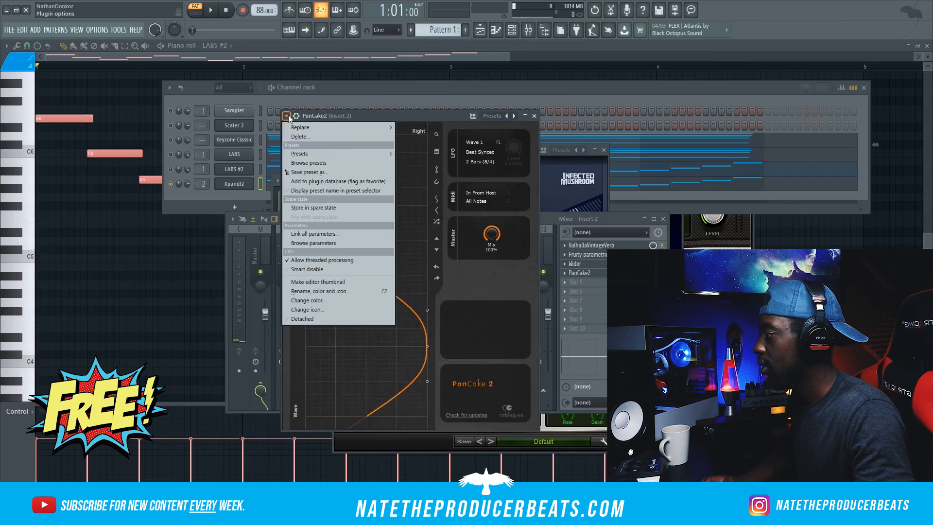
click(325, 164)
click(426, 190)
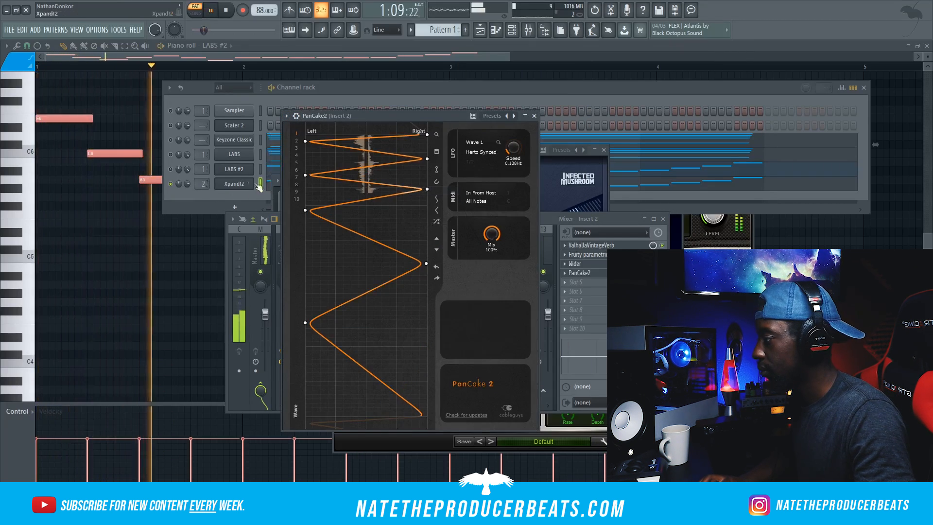
drag(498, 231, 498, 233)
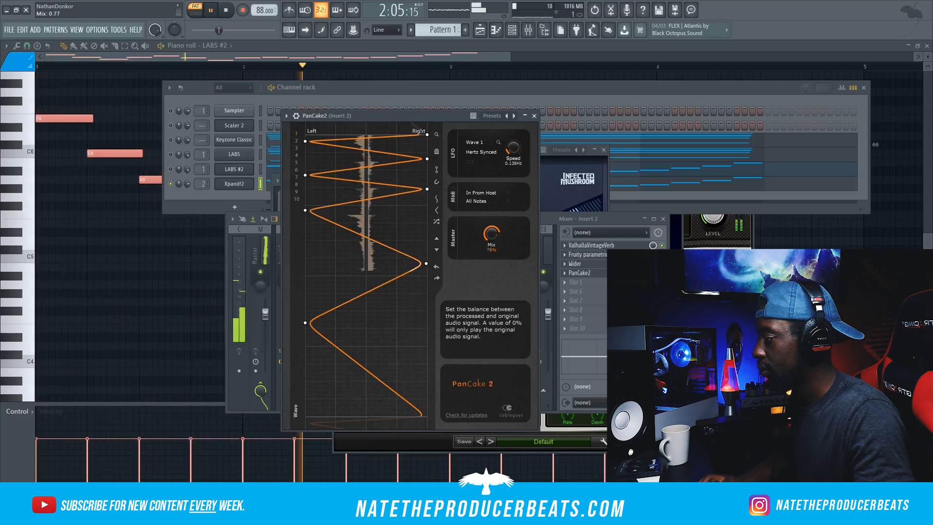
click(200, 197)
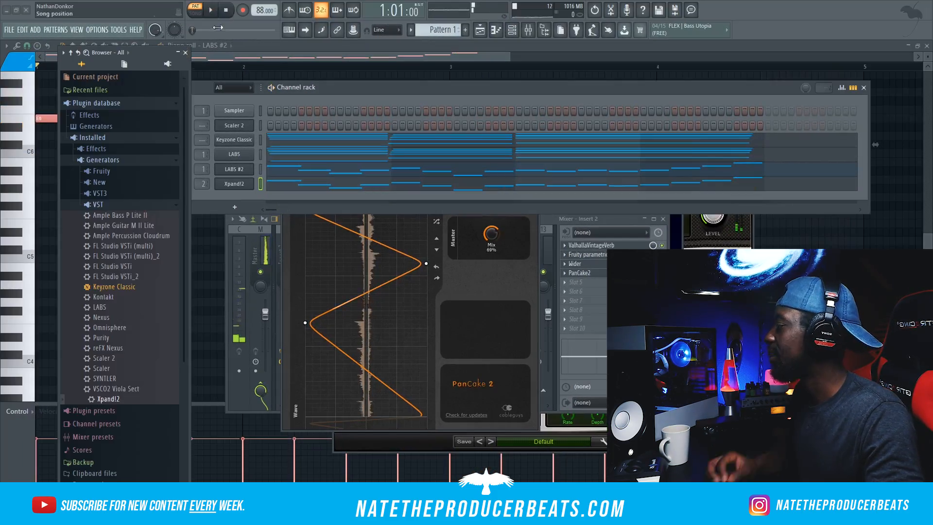
- Add Ample Guitar M II Lite as a new channel and copy the LABS chord notes into it
right_click(142, 228)
click(160, 236)
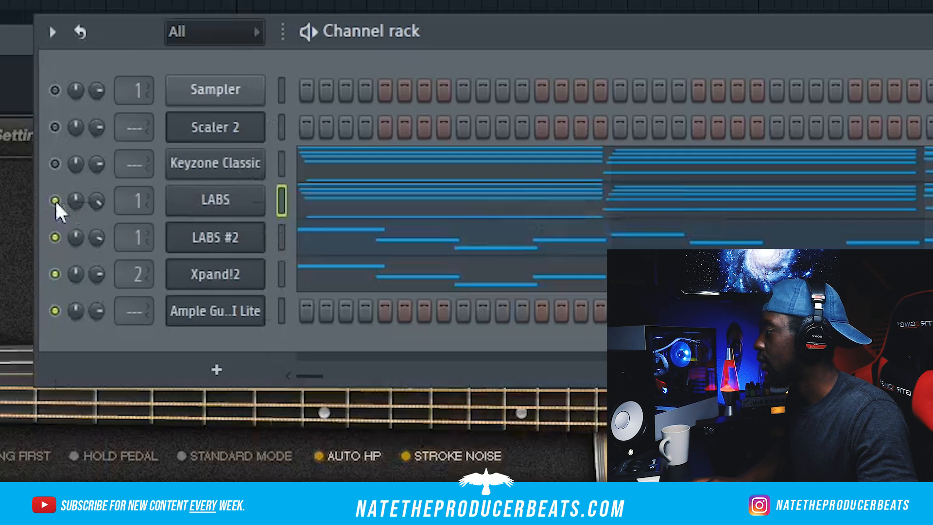
right_click(249, 196)
click(357, 218)
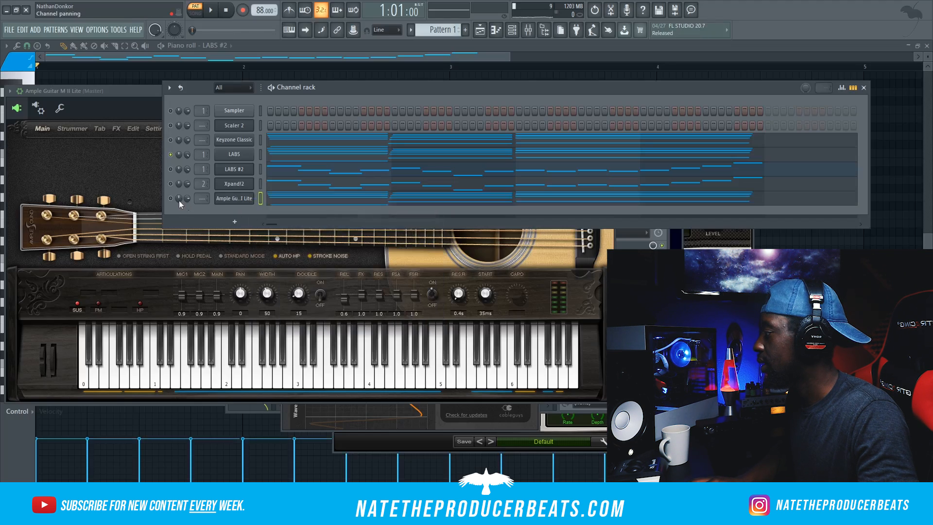
- Solo the Ample Guitar channel, play its chords and check their notes in the piano roll
right_click(171, 198)
click(187, 207)
key(space)
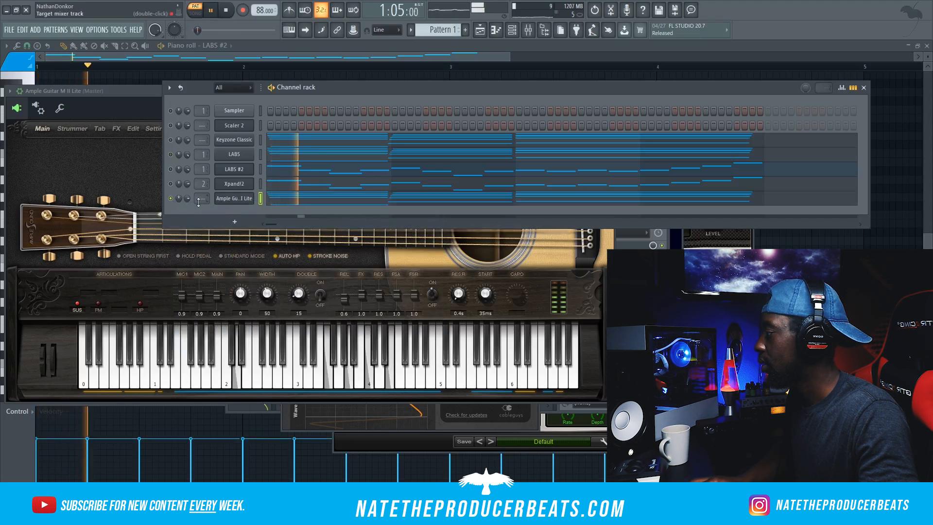
right_click(251, 198)
click(275, 199)
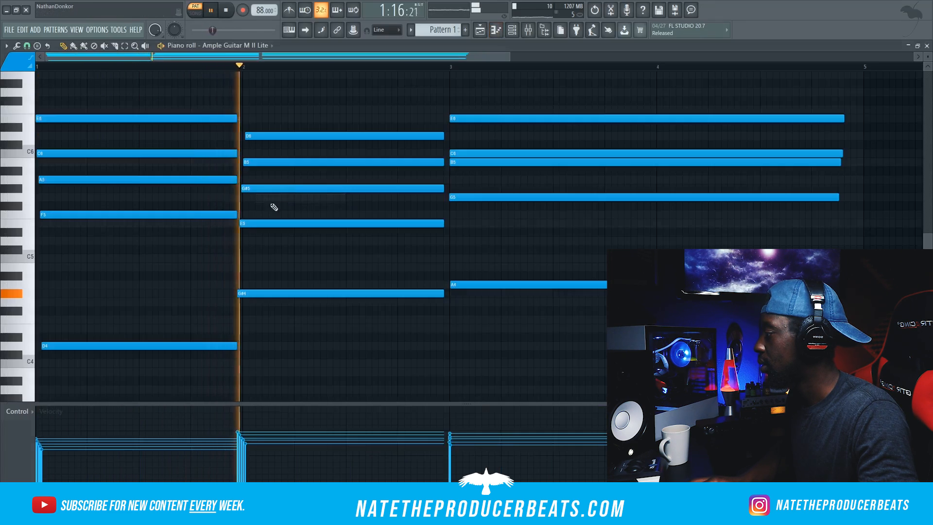
key(F6)
key(space)
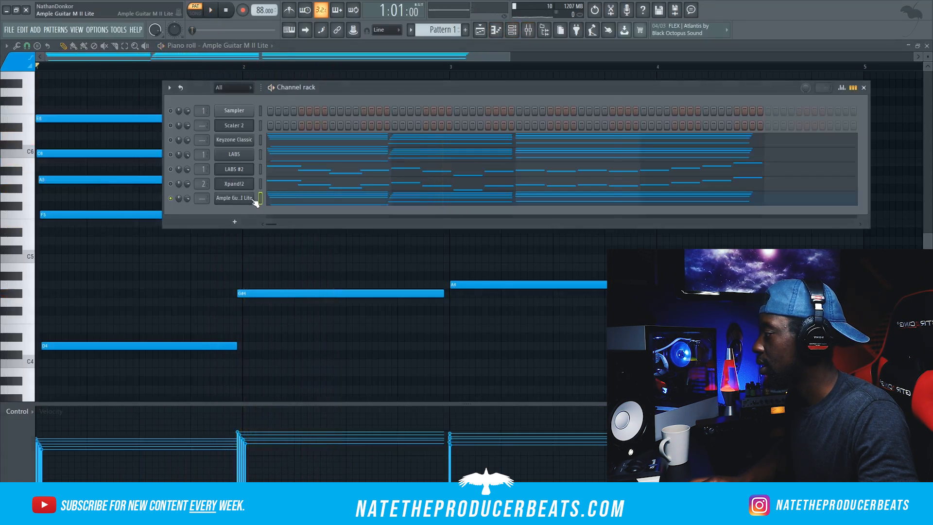
- Load the Live_Play(Soft_Velocity) preset in the Ample Guitar settings and play the chords with it
click(233, 197)
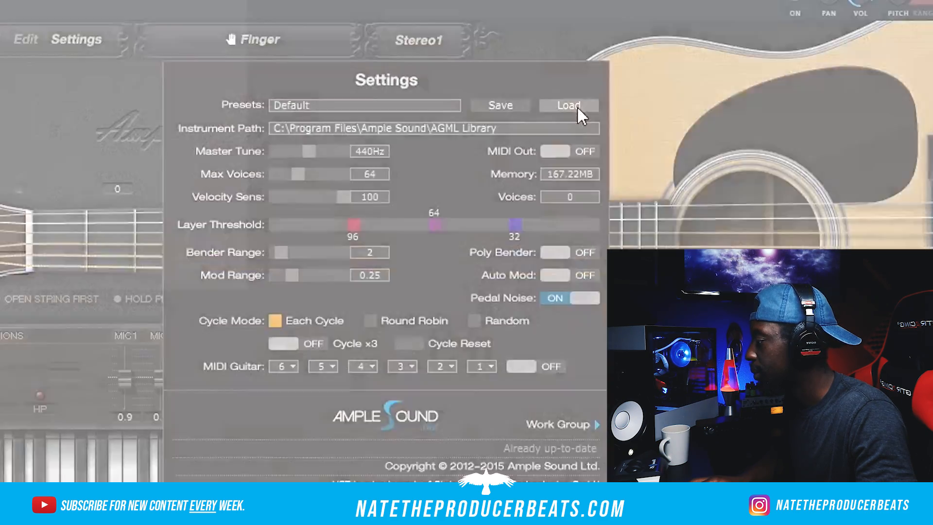
click(576, 105)
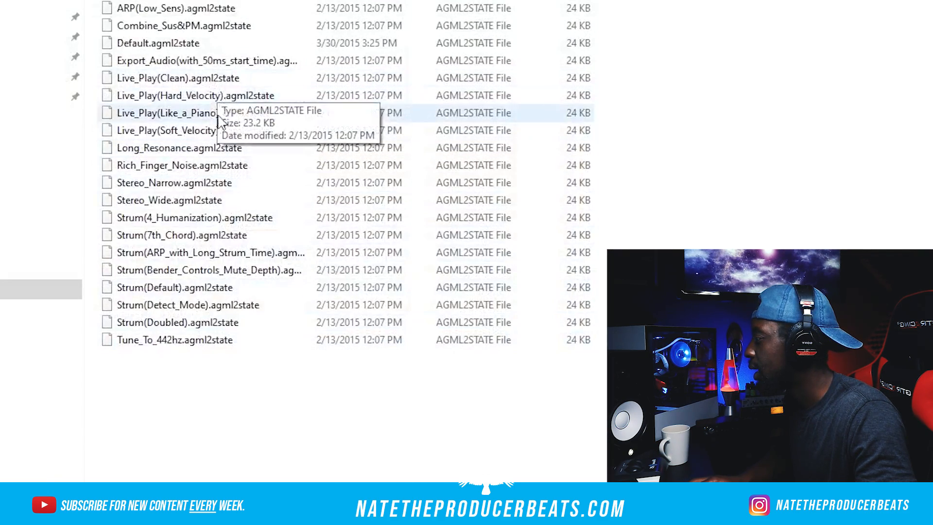
double_click(194, 130)
key(space)
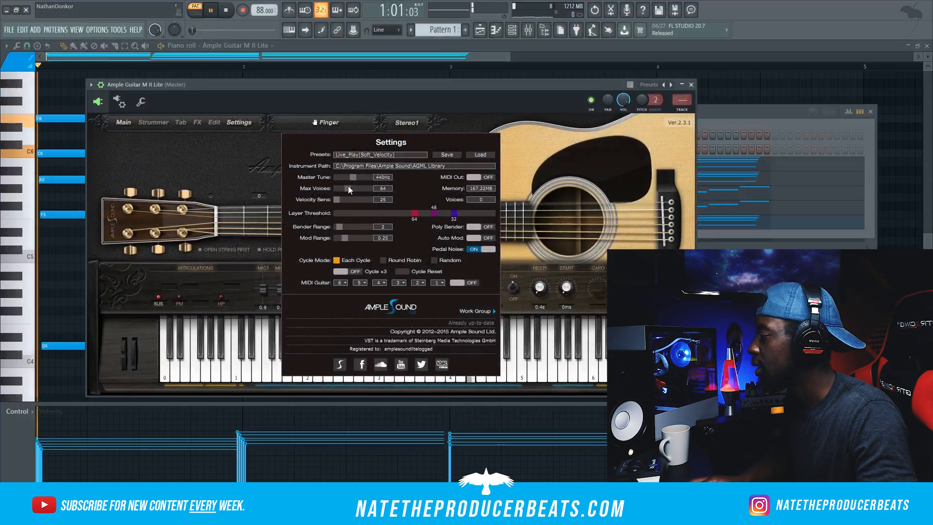
click(760, 120)
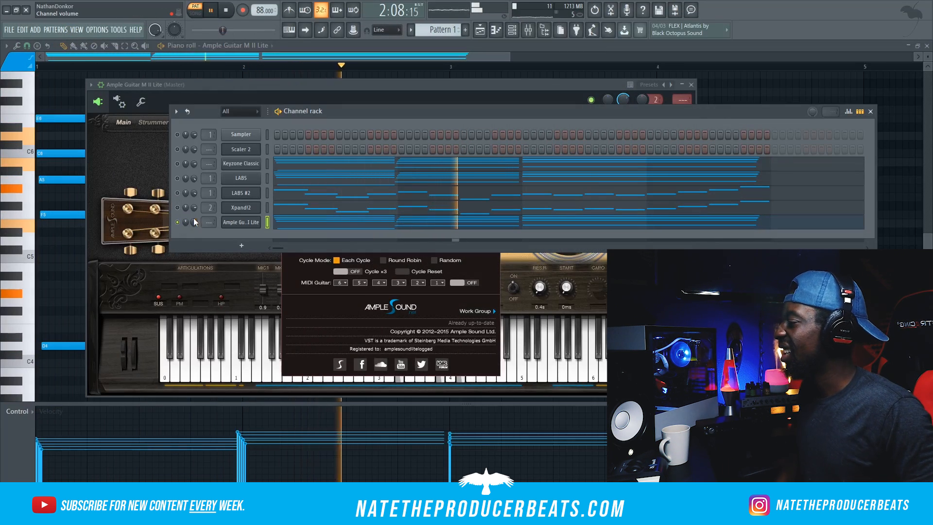
- Select all chord notes in the Ample Guitar piano roll, strum them with the strumizer and play the result
right_click(235, 223)
click(270, 222)
key(space)
right_click(250, 222)
click(263, 223)
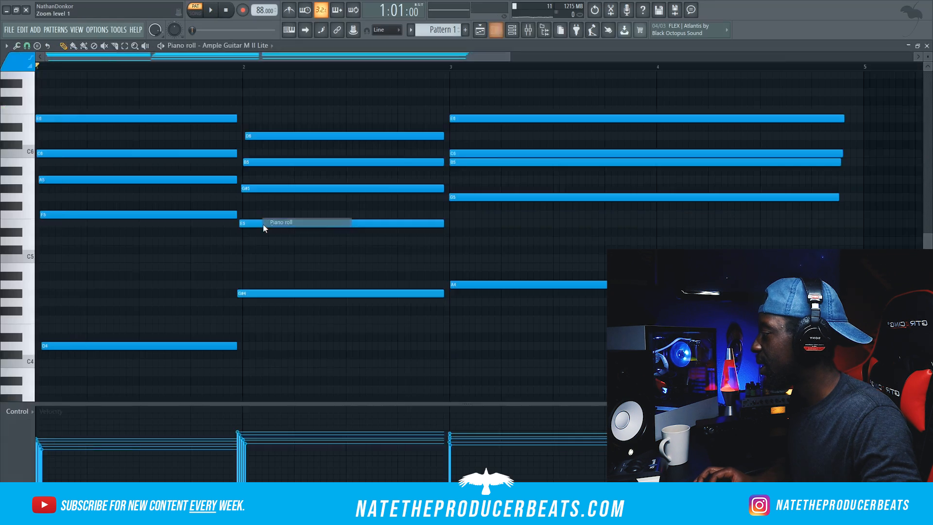
drag(13, 97, 70, 331)
key(alt+s)
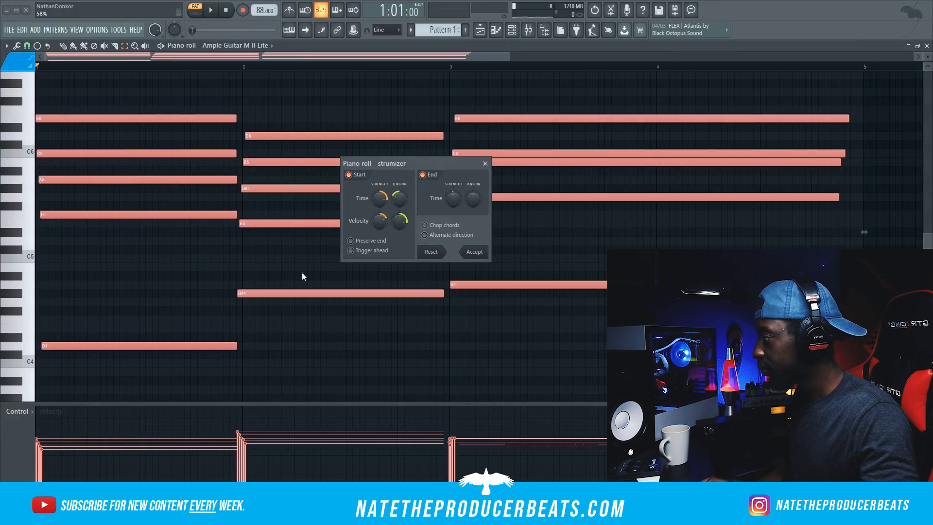
key(space)
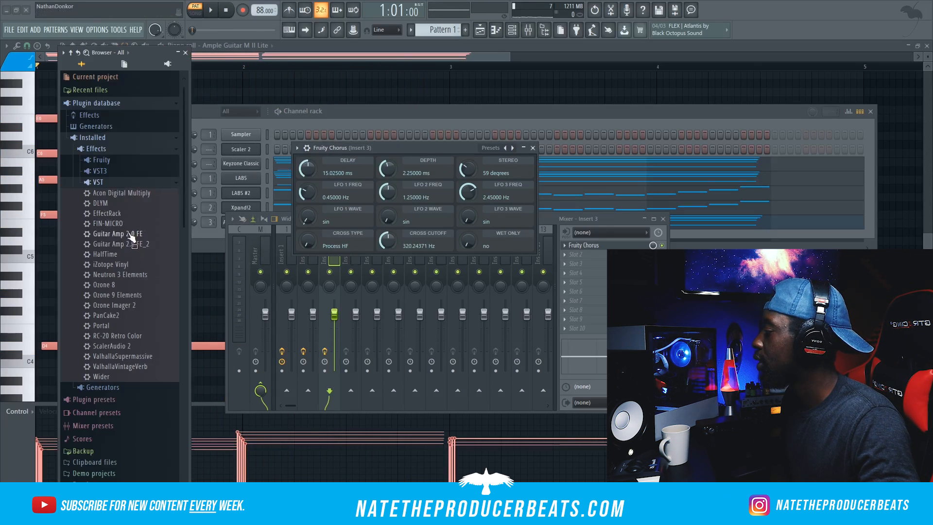
- Add the Guitar Amp 2.0 FE effect to Insert 3 in the slot after Fruity Chorus and play the guitar
drag(132, 237, 599, 254)
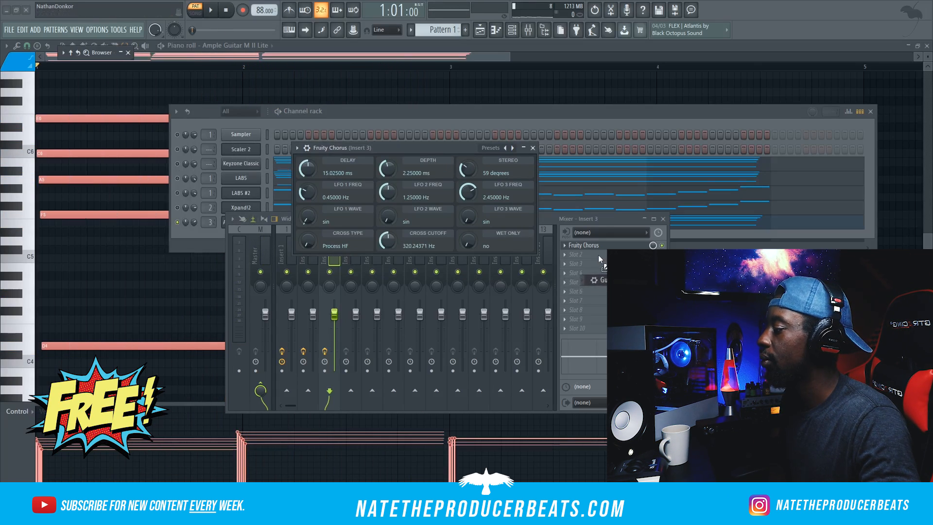
click(214, 11)
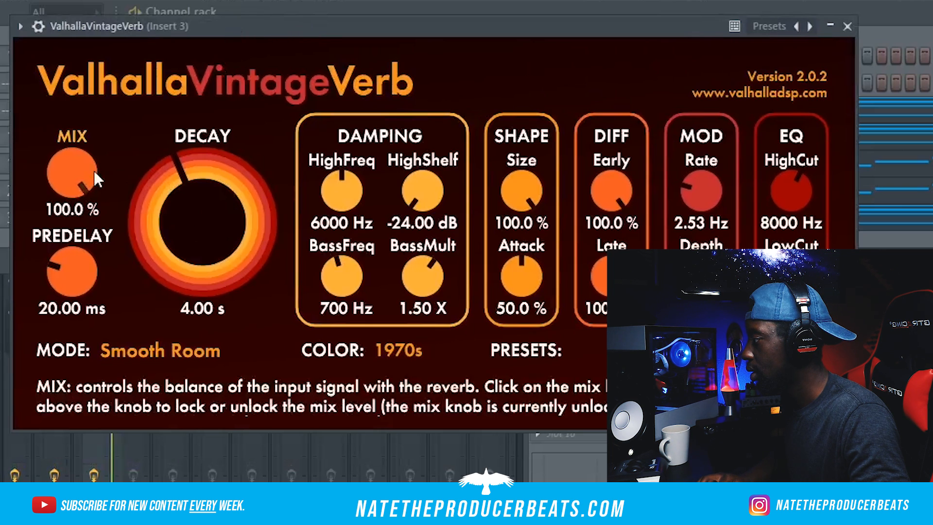
- Lower the mix, predelay and decay of ValhallaVintageVerb on Insert 3, and set Wider to about 102%
drag(94, 170, 78, 327)
drag(49, 271, 52, 347)
drag(171, 179, 167, 187)
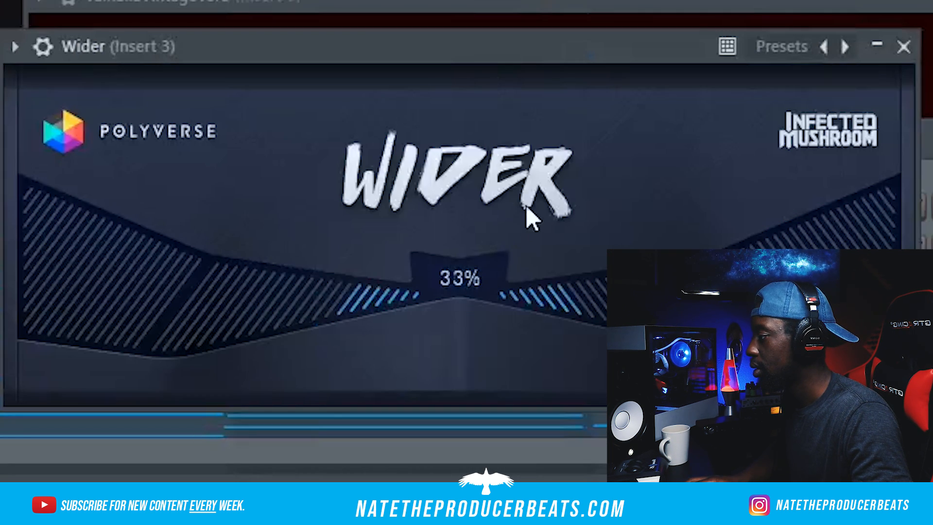
drag(528, 208, 616, 100)
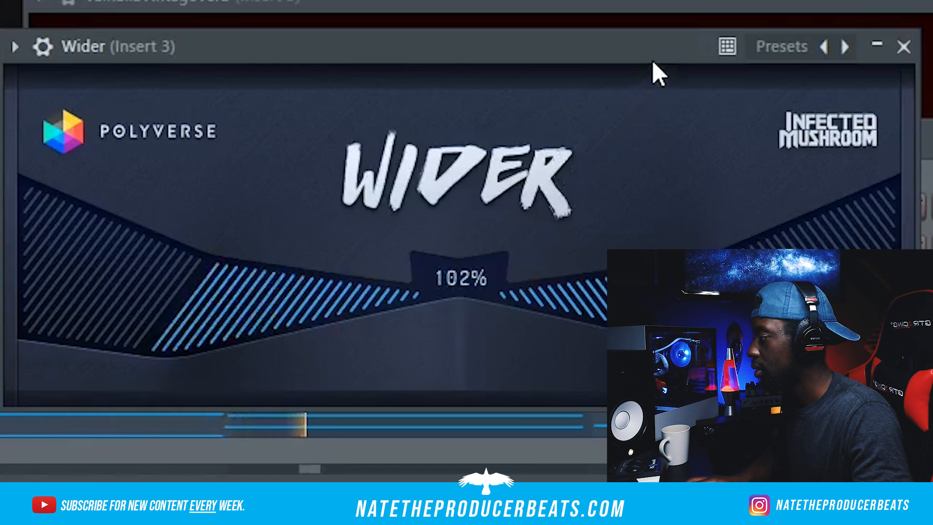
click(904, 47)
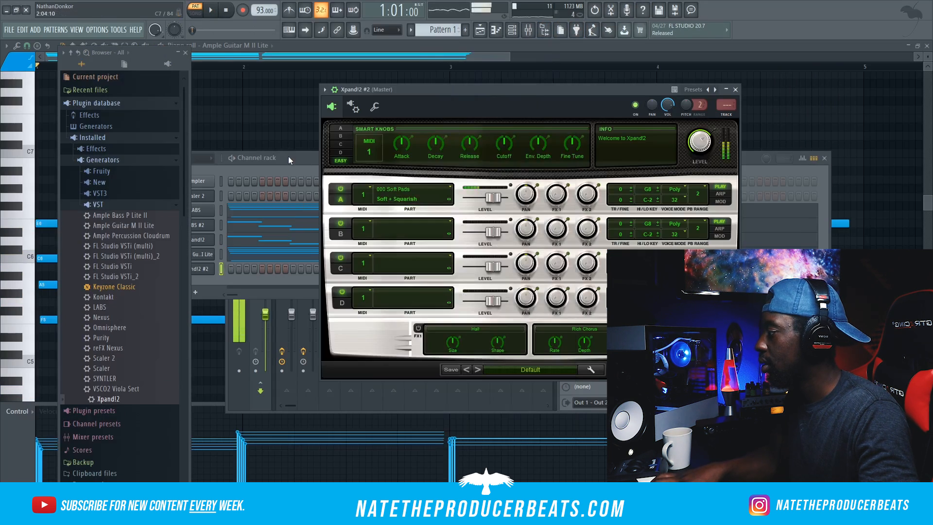
- Copy the Ample Guitar chord notes, paste them into the Xpand!2 #2 channel and play the pattern
click(288, 159)
click(185, 52)
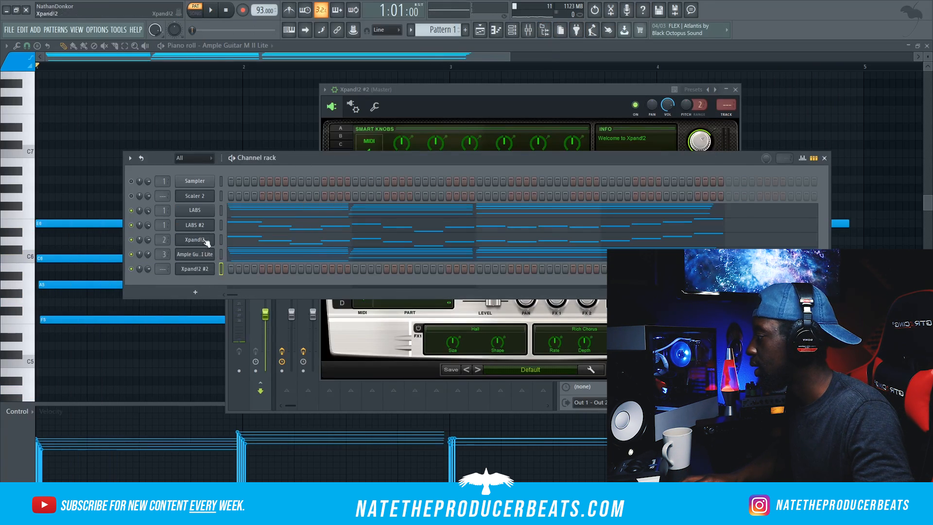
right_click(209, 253)
click(326, 263)
right_click(208, 268)
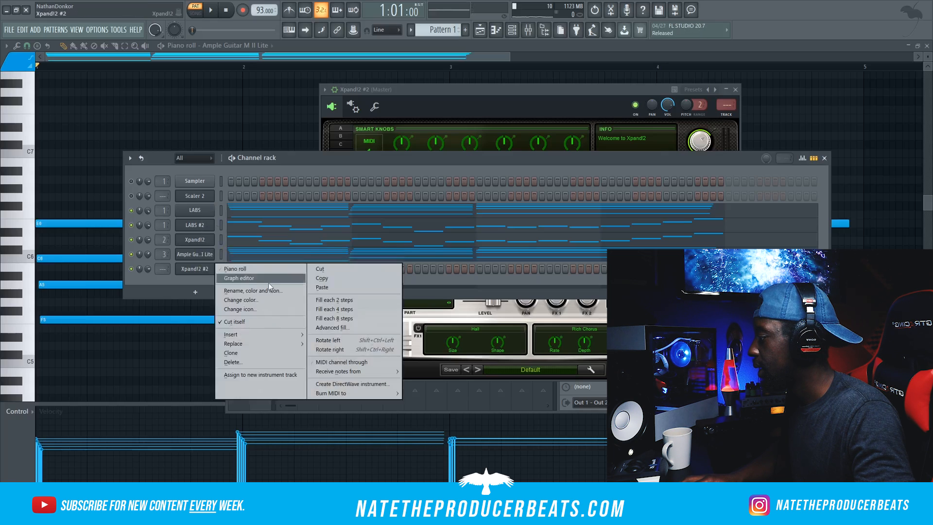
click(322, 287)
key(space)
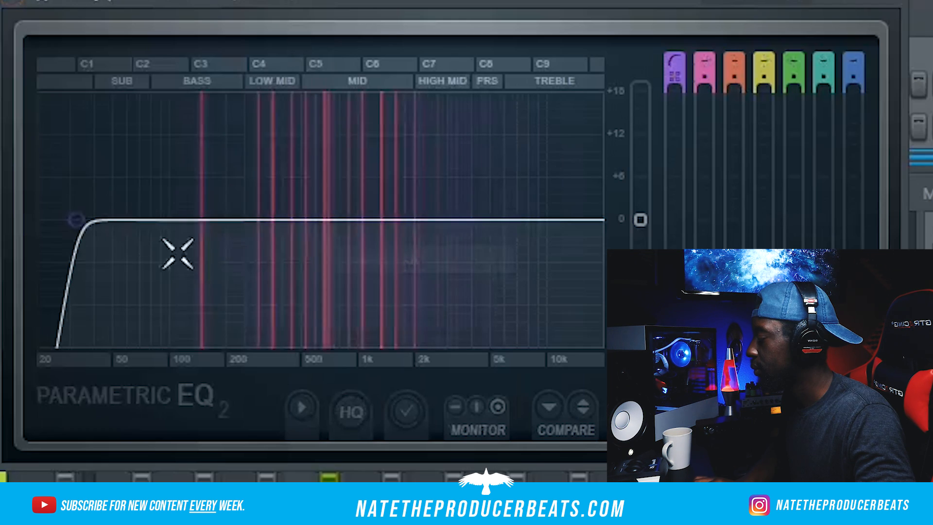
- Cut the lows with Fruity parametric EQ 2 on Insert 4, and adjust Fruity Reeverb 2's size, decay and wet level
drag(76, 219, 211, 218)
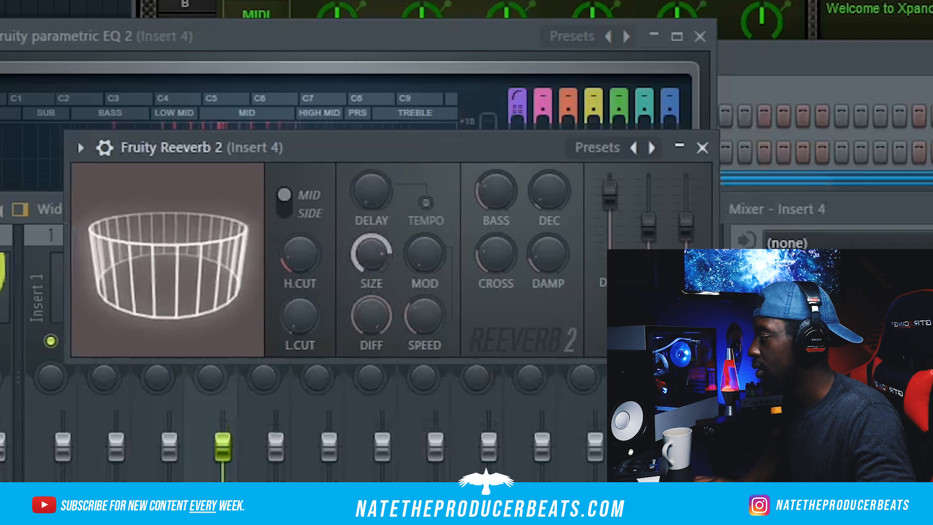
drag(371, 254, 371, 233)
drag(549, 191, 549, 161)
mouse_move(685, 221)
mouse_down()
mouse_move(685, 199)
mouse_move(686, 212)
mouse_up()
drag(549, 190, 549, 217)
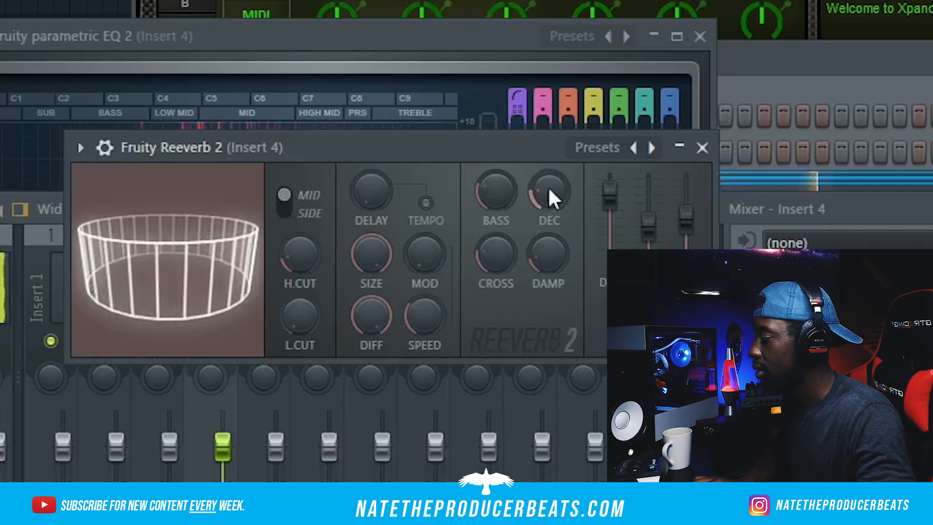
- Transpose the chord notes of the Xpand!2 #2 channel up one octave in the piano roll and play them
click(807, 83)
right_click(214, 262)
click(239, 270)
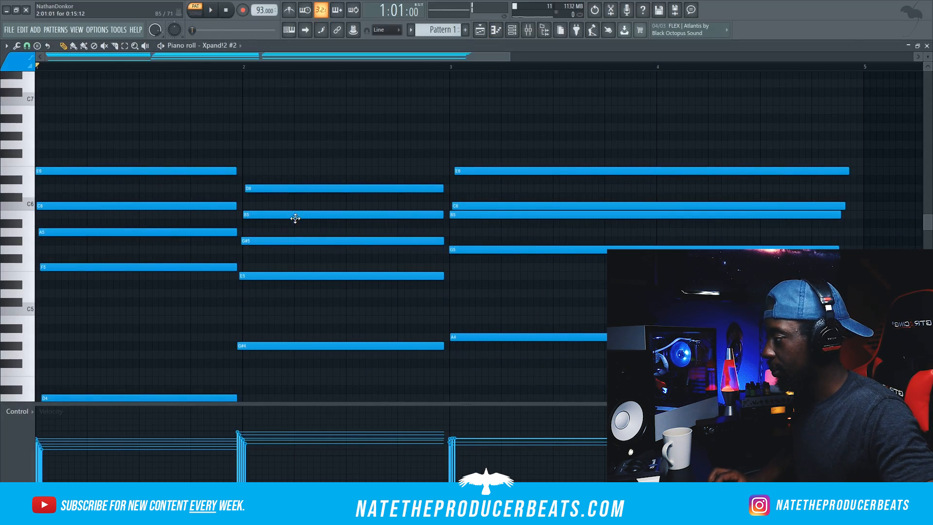
key(ctrl+Up)
key(space)
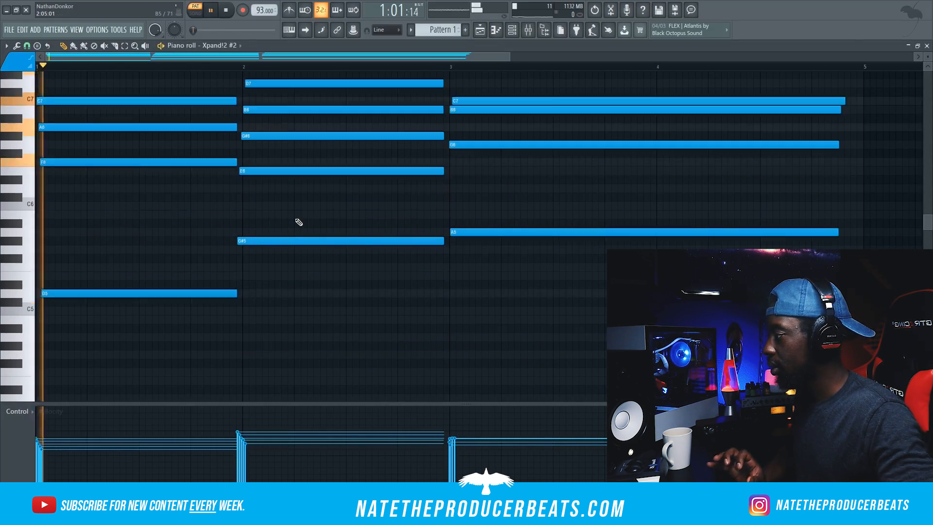
scroll(298, 220, up, 3)
- Stop playback, clone the Xpand!2 #2 channel and paste its chord notes into the clone
click(517, 34)
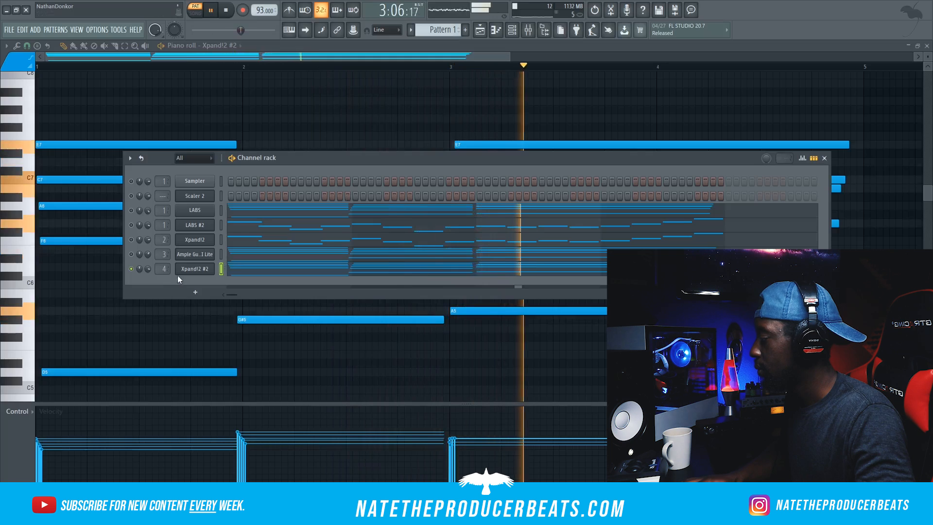
key(space)
right_click(196, 271)
click(241, 354)
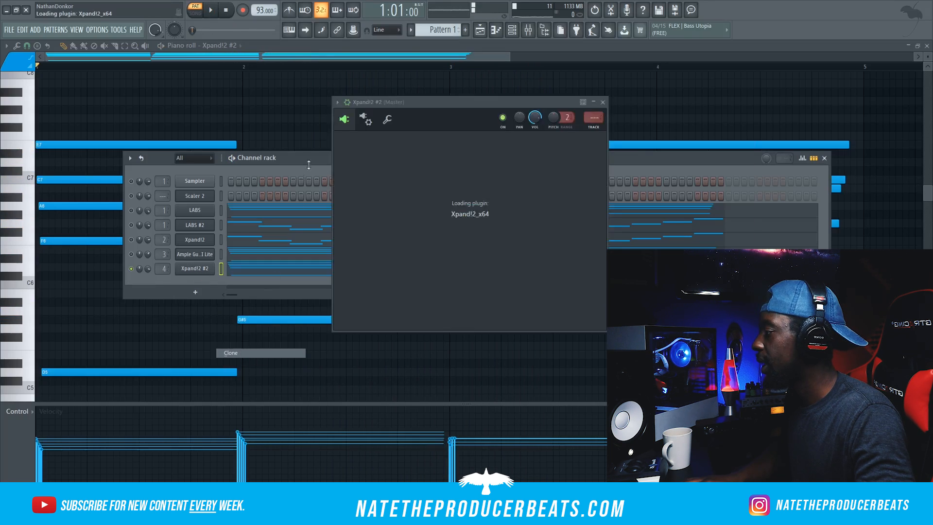
right_click(195, 283)
click(327, 302)
right_click(195, 283)
click(327, 301)
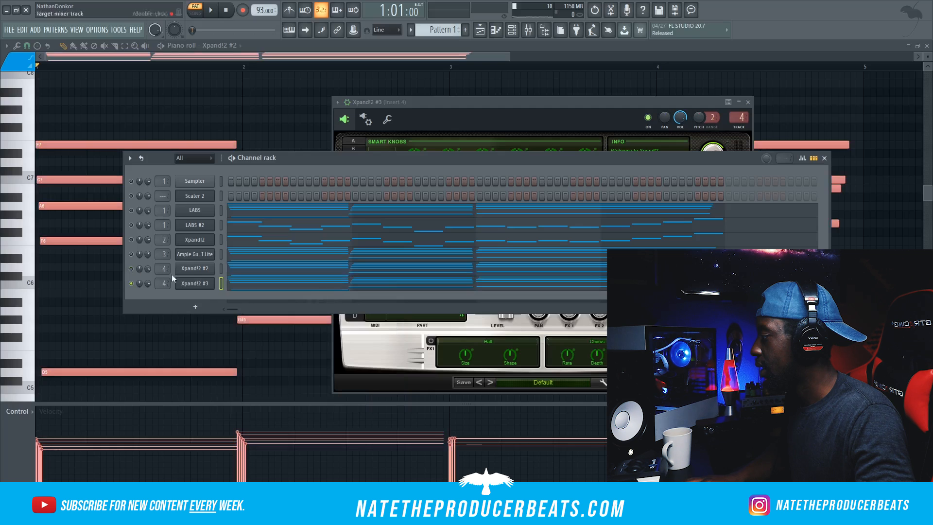
- Load the Tine Stack+ patch from 005 Polysynths into part A of Xpand!2 #3
right_click(205, 283)
click(194, 290)
click(194, 291)
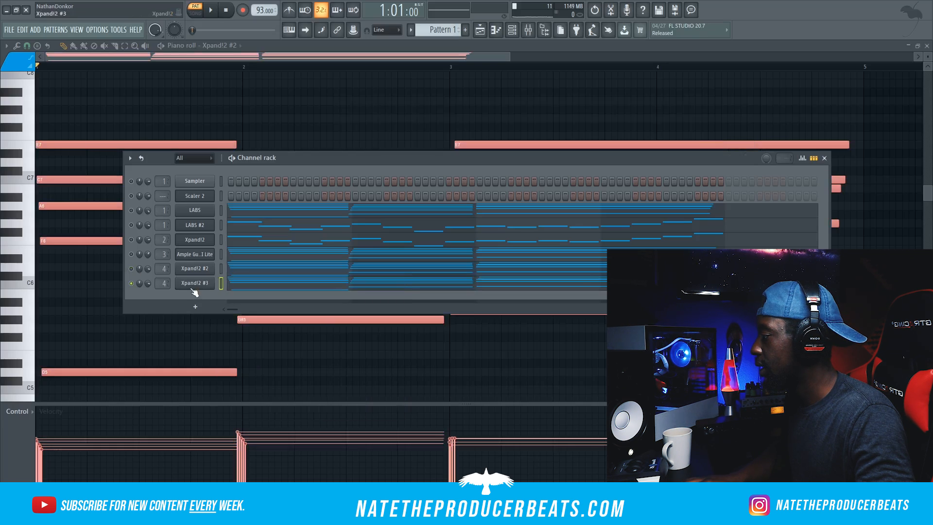
click(413, 208)
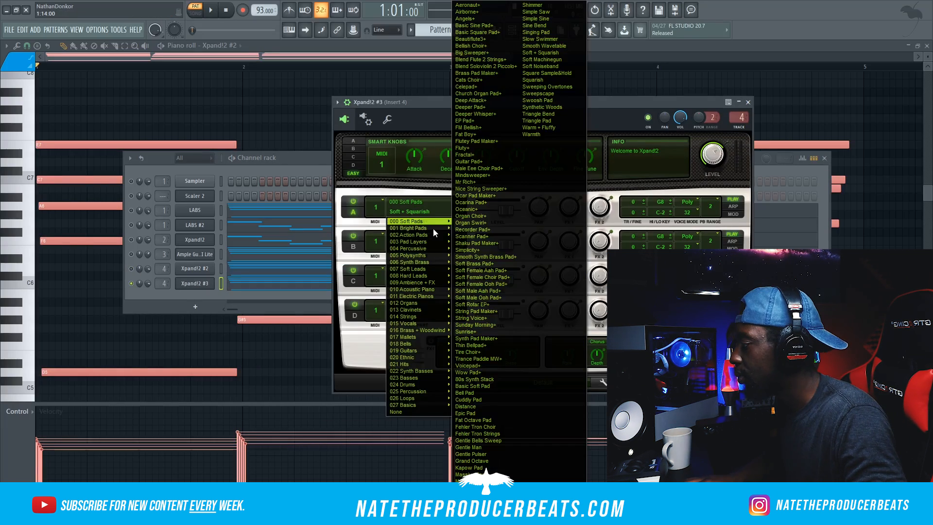
mouse_move(431, 256)
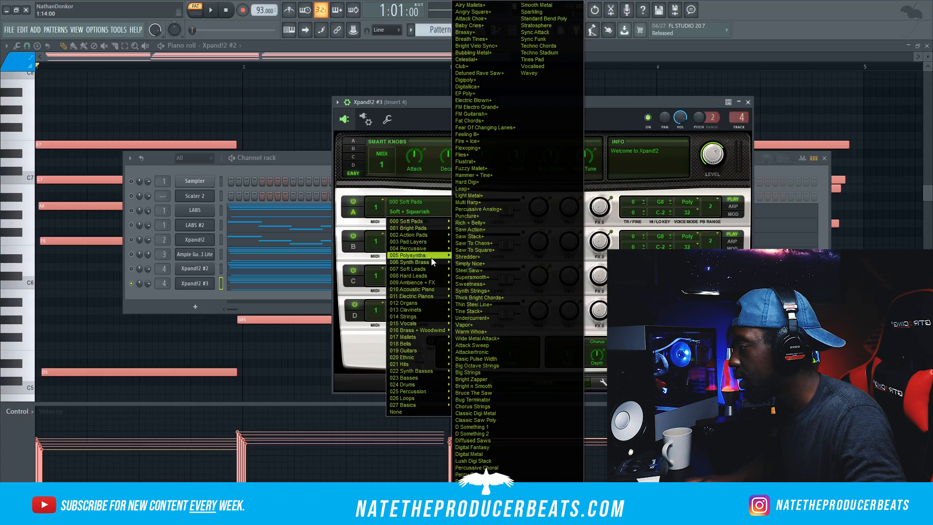
click(486, 311)
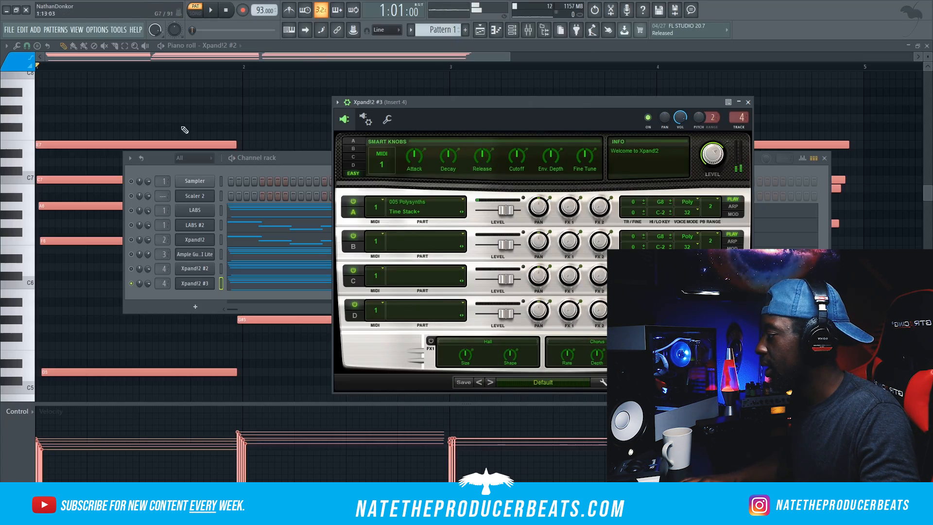
- Play the pattern with part A's arpeggiator on in Up mode and choose a different arpeggio rate
key(space)
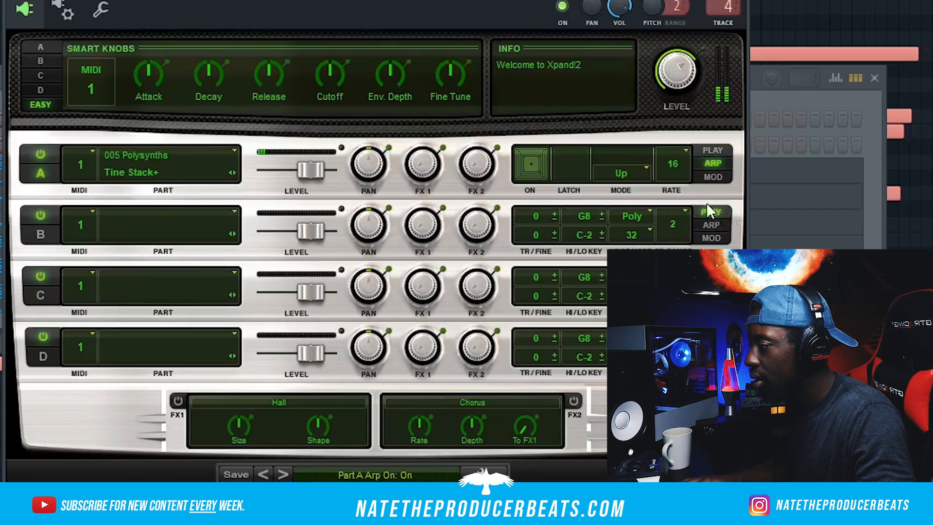
click(683, 175)
click(686, 225)
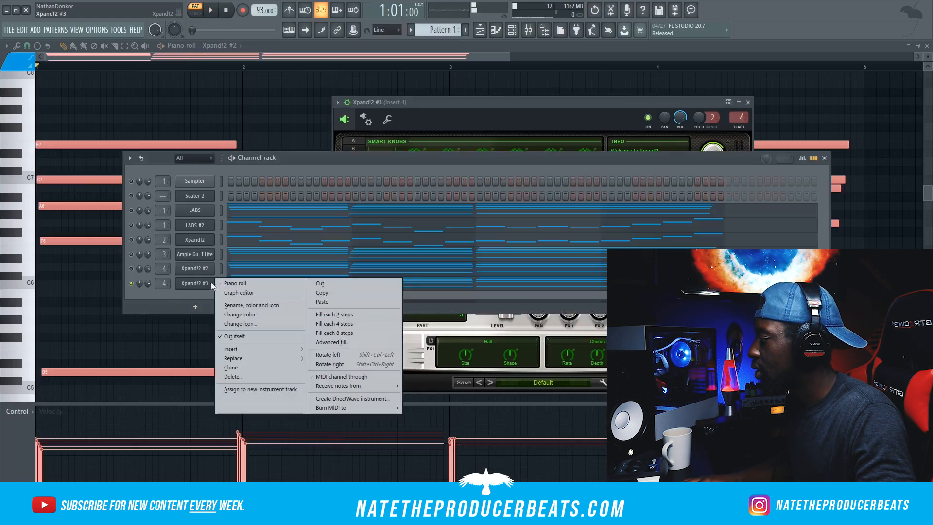
- Listen to the Xpand!2 #3 chords in the piano roll and slice all notes of the last chord at bar 4
click(227, 282)
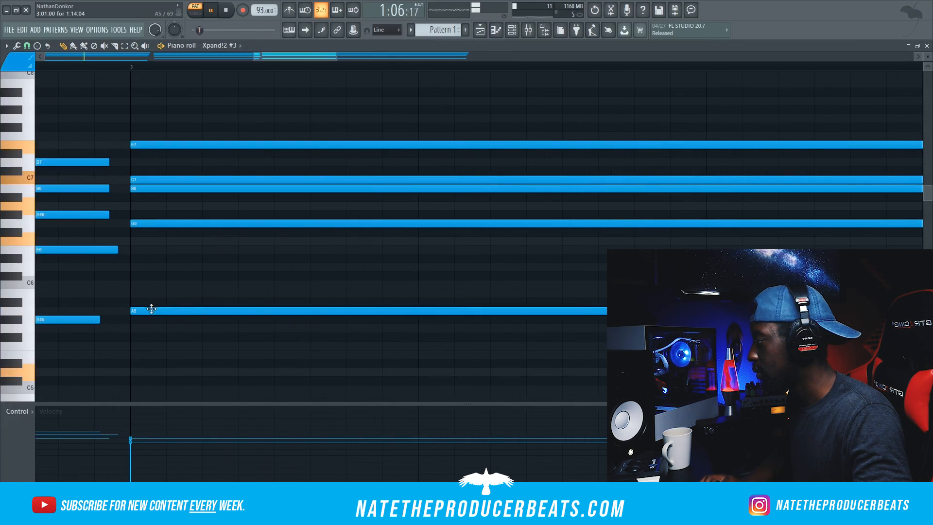
scroll(162, 309, up, 1)
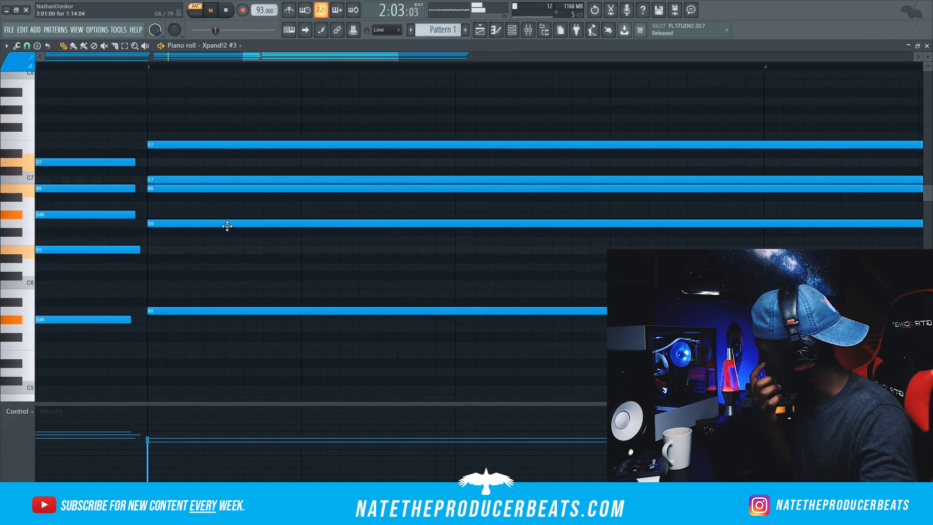
scroll(230, 223, down, 5)
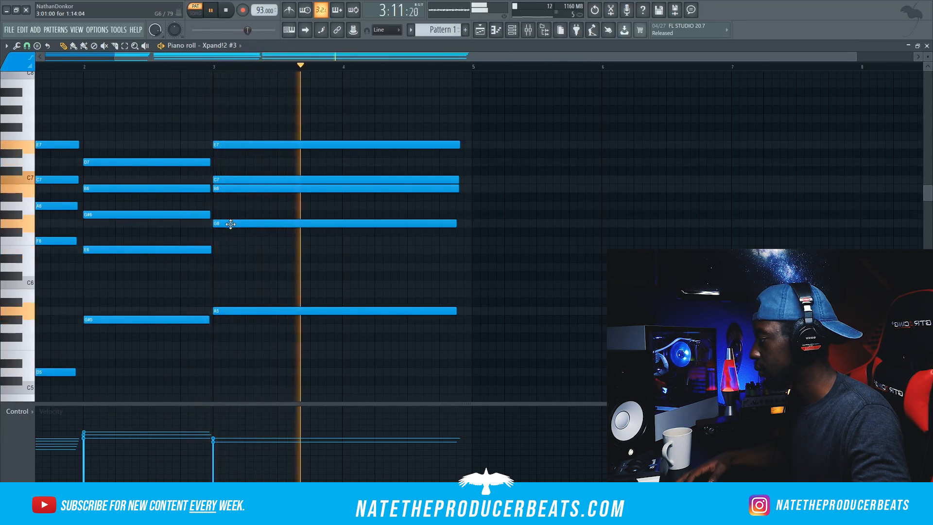
key(space)
click(514, 35)
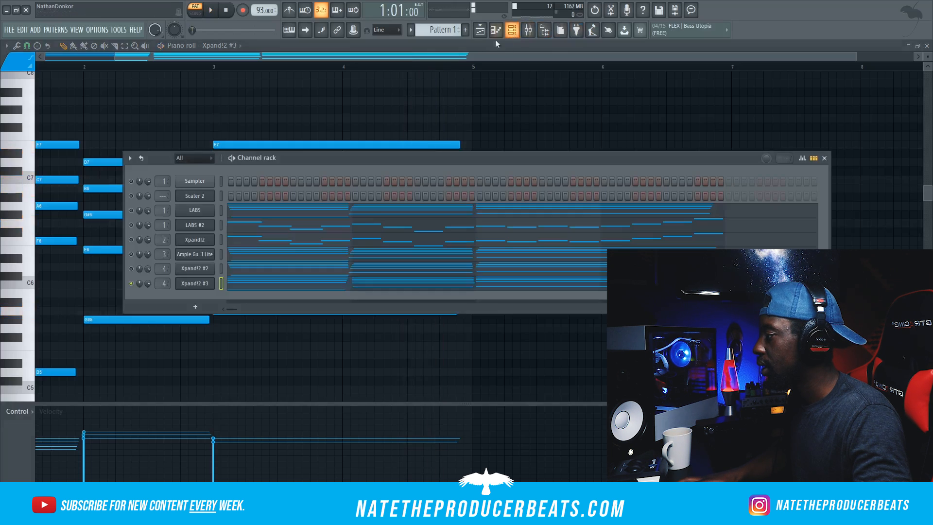
click(115, 46)
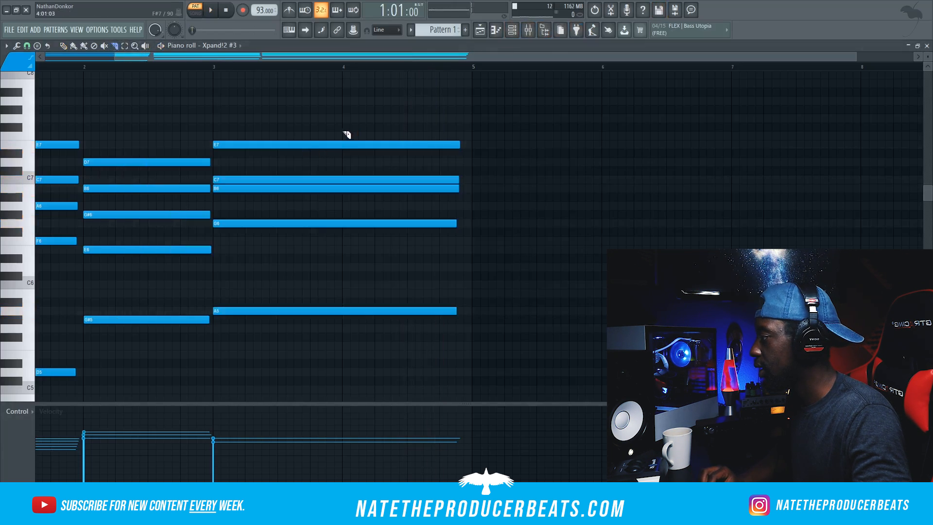
drag(346, 341, 346, 341)
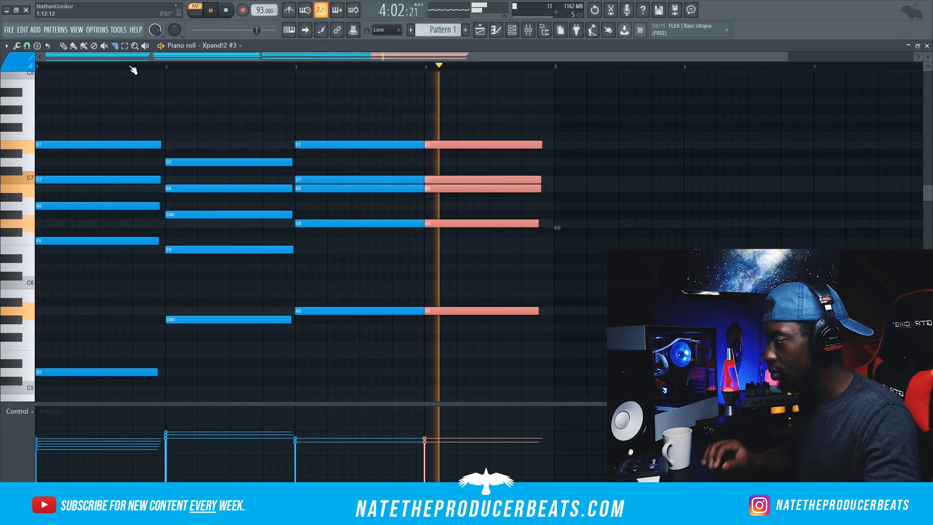
- Cut the lows and highs with Fruity parametric EQ 2 on Insert 5, and set Wider to about 149%
click(511, 30)
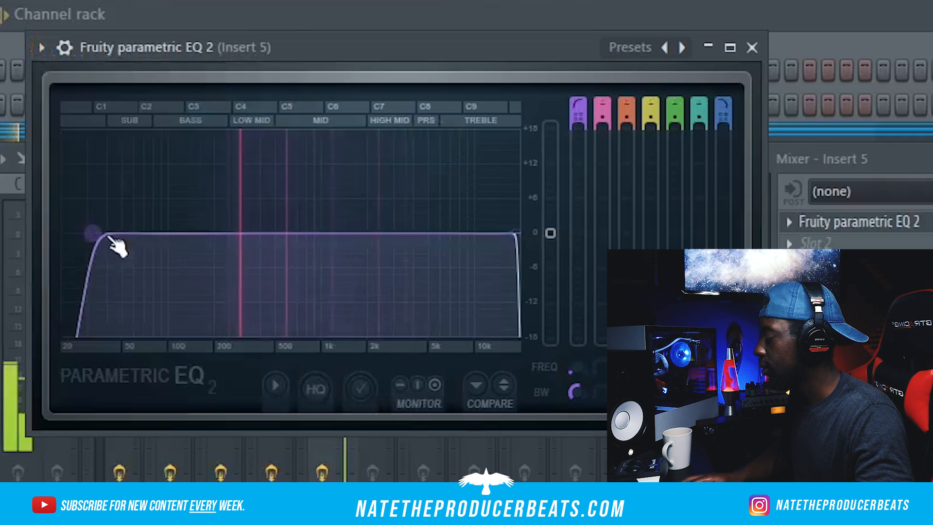
drag(108, 235, 181, 234)
drag(518, 234, 403, 233)
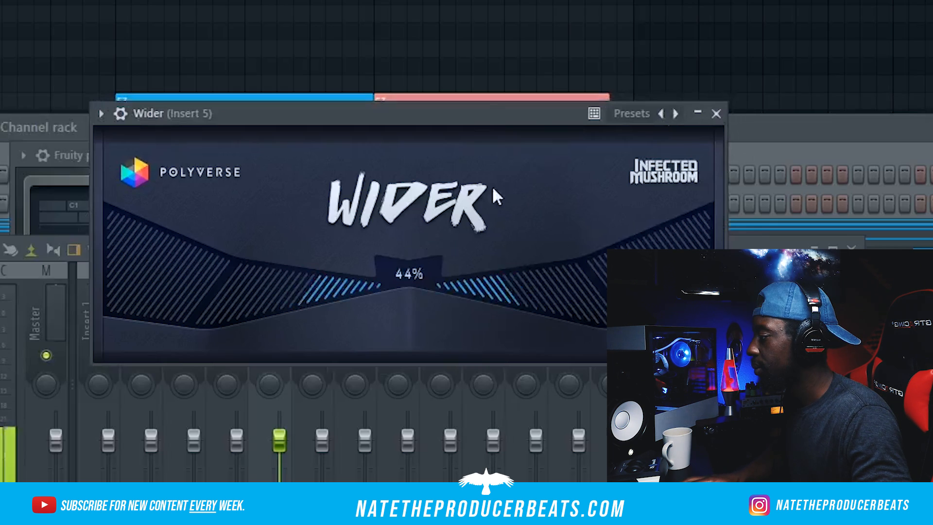
drag(492, 186, 691, 44)
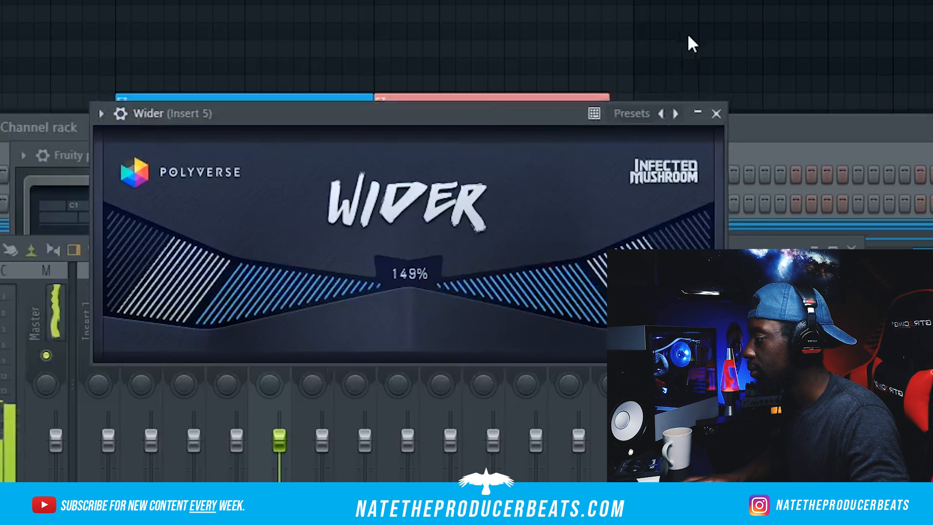
click(716, 113)
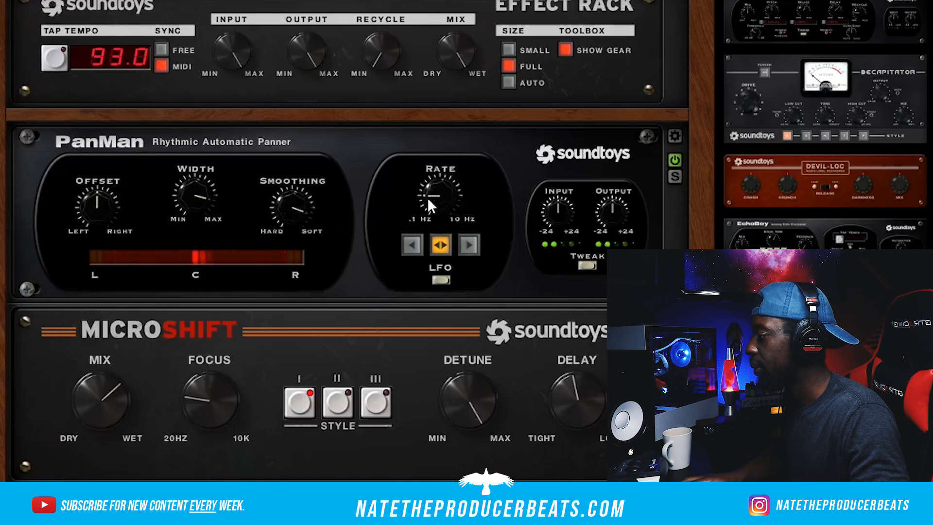
- Lower the PanMan width and rate in the Soundtoys EffectRack on Insert 5 and stop playback
drag(204, 198, 194, 235)
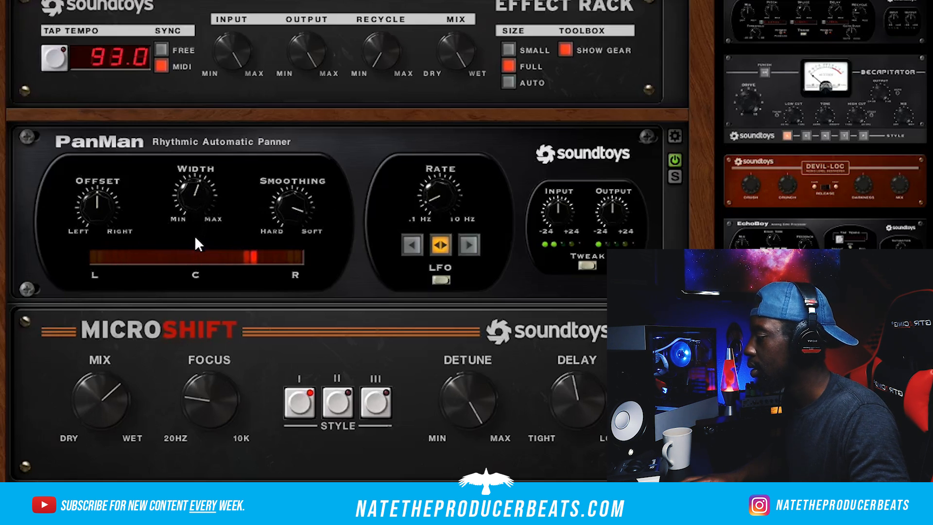
click(778, 171)
key(space)
- Add the FIN-MICRO effect to slot 4 of Insert 5 and toggle it while the pattern plays
click(527, 33)
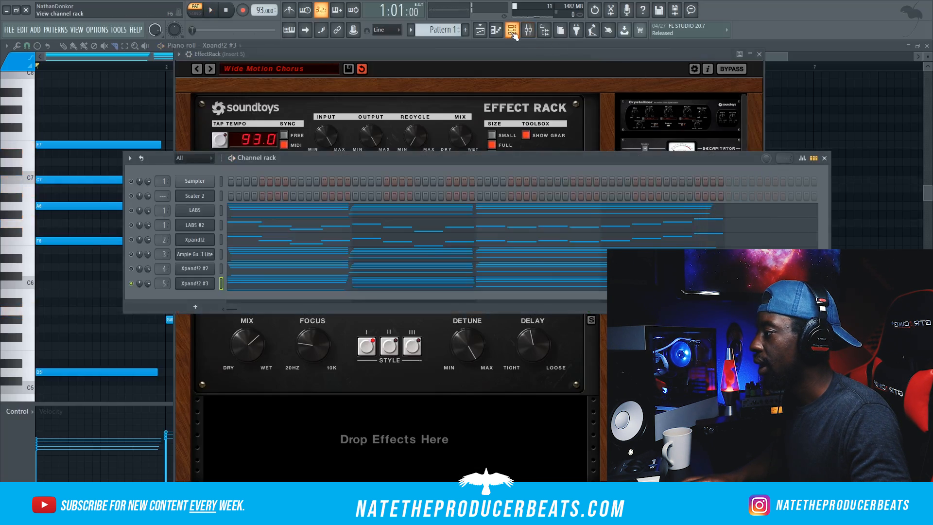
click(527, 33)
click(564, 273)
mouse_move(578, 283)
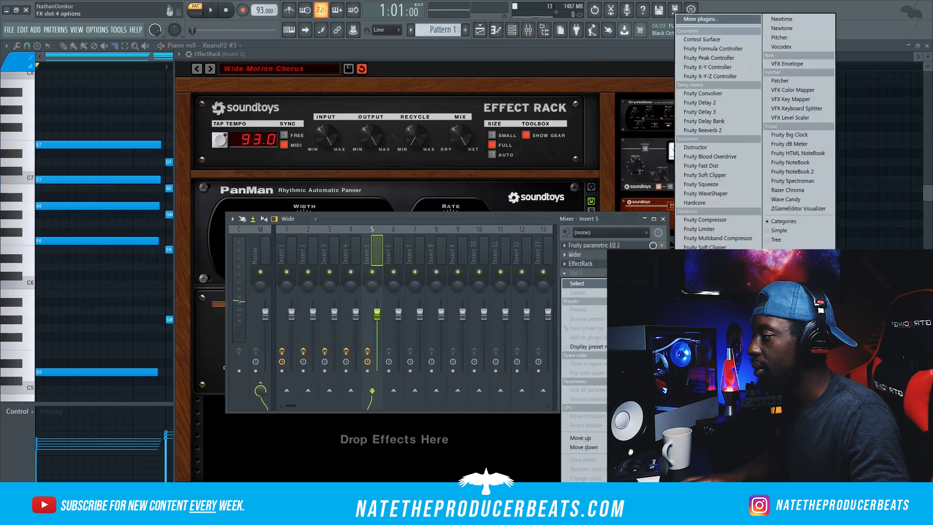
click(728, 19)
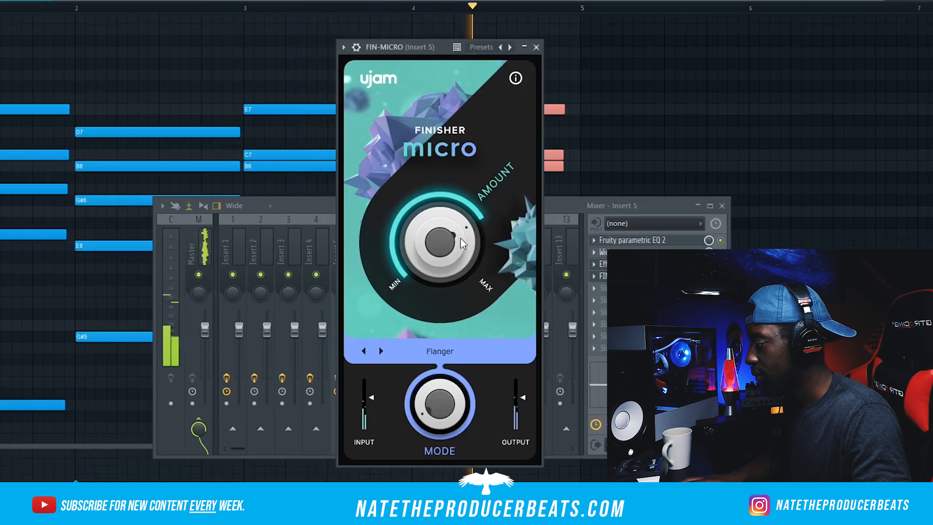
click(720, 276)
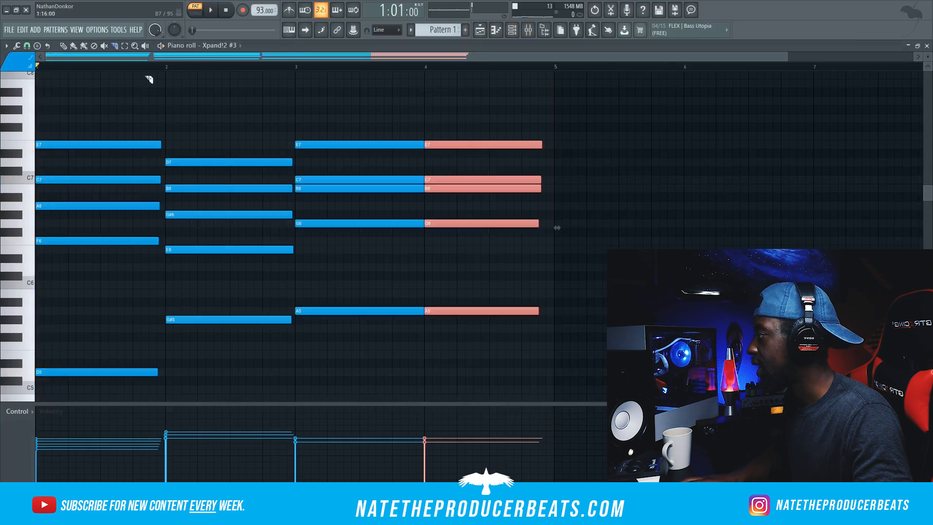
- Clone the Xpand!2 #3 channel, paste its chord notes into the clone and open the clone's instrument window
scroll(165, 143, down, 2)
click(513, 31)
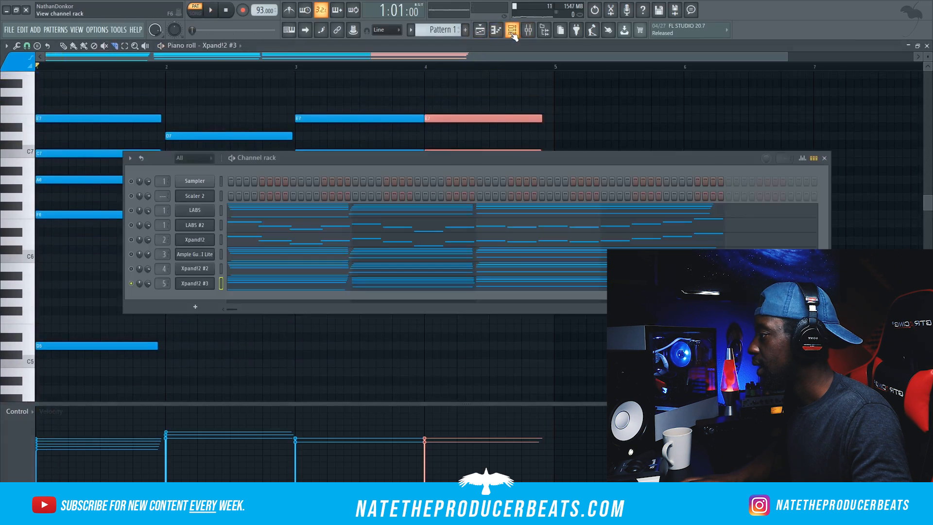
right_click(200, 285)
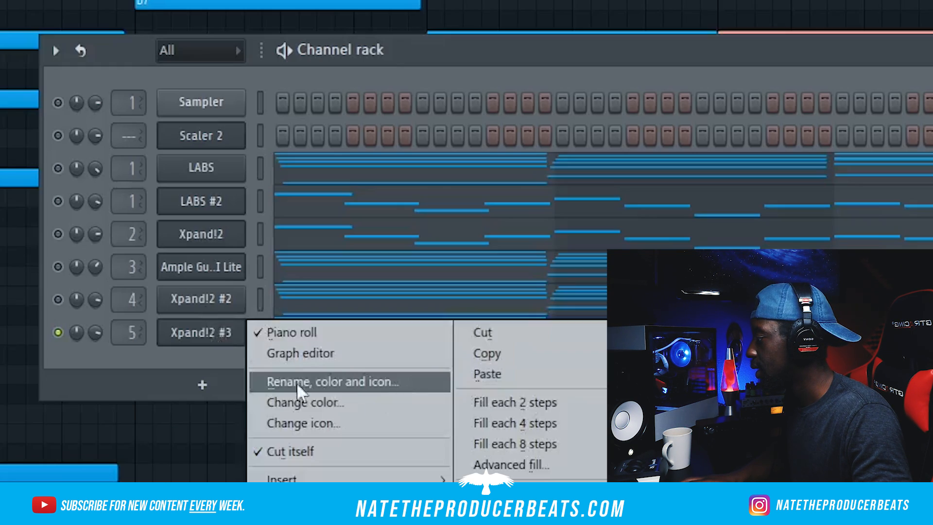
click(319, 294)
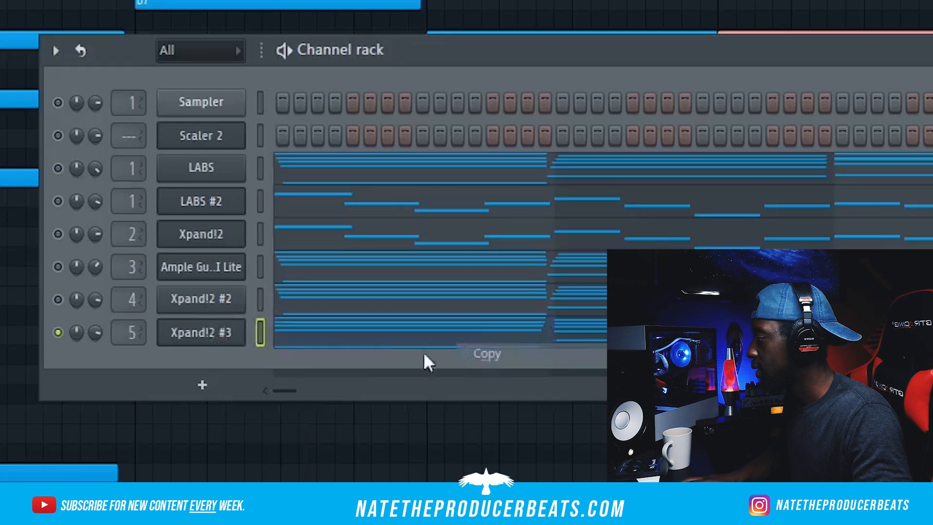
right_click(210, 330)
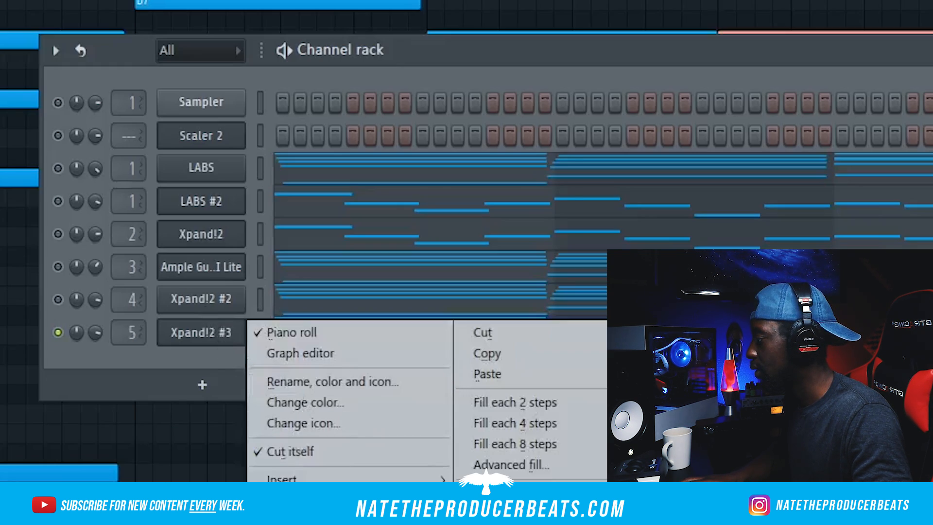
click(284, 520)
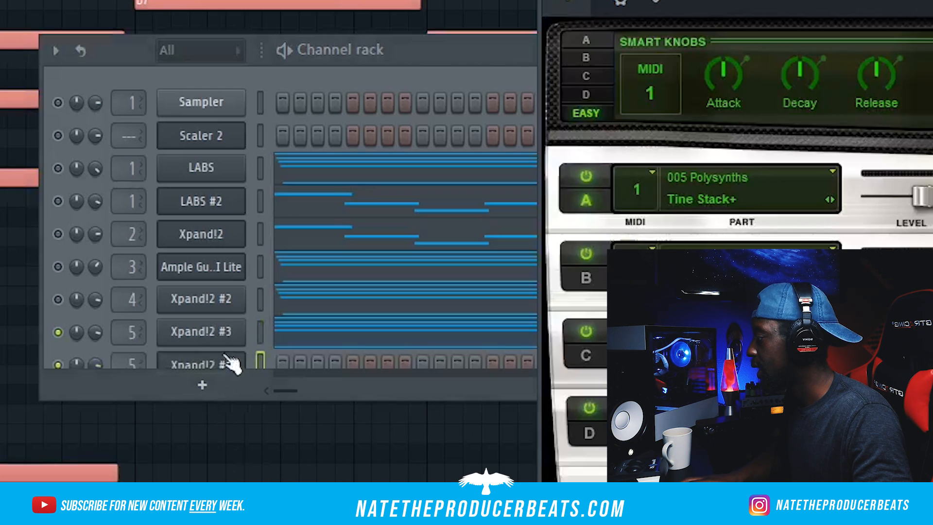
scroll(232, 363, down, 1)
right_click(240, 329)
click(515, 380)
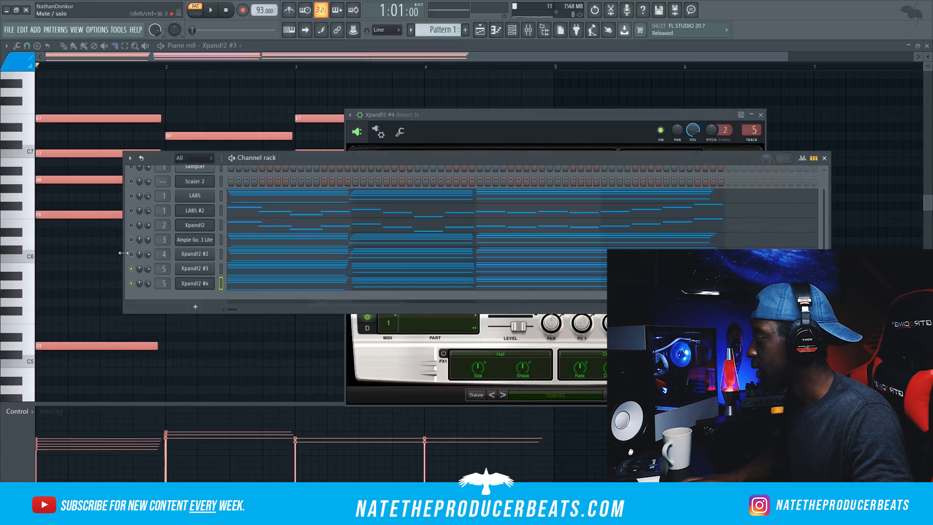
click(200, 287)
click(201, 286)
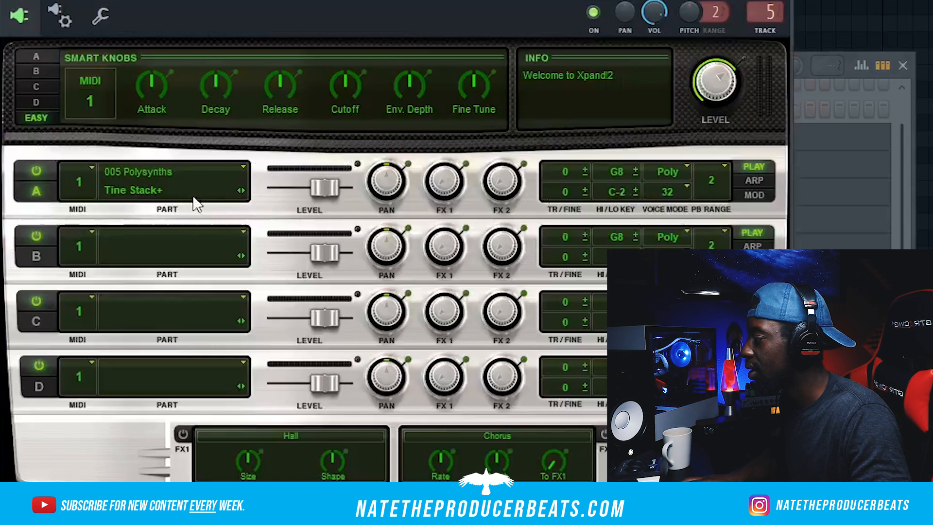
- Load the Pan Pad+ sound from 001 Bright Pads into part A of Xpand!2 #4 and unmute Xpand!2 #3 alongside it
click(187, 174)
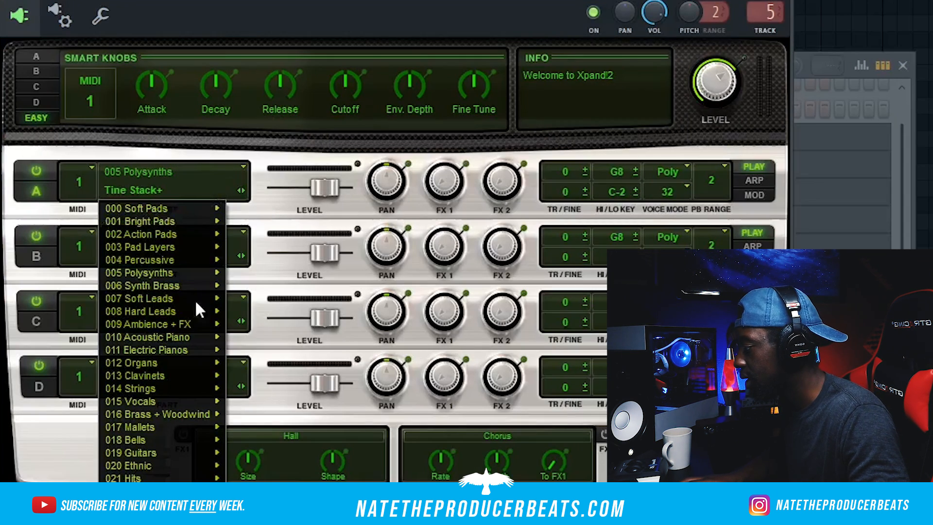
mouse_move(183, 299)
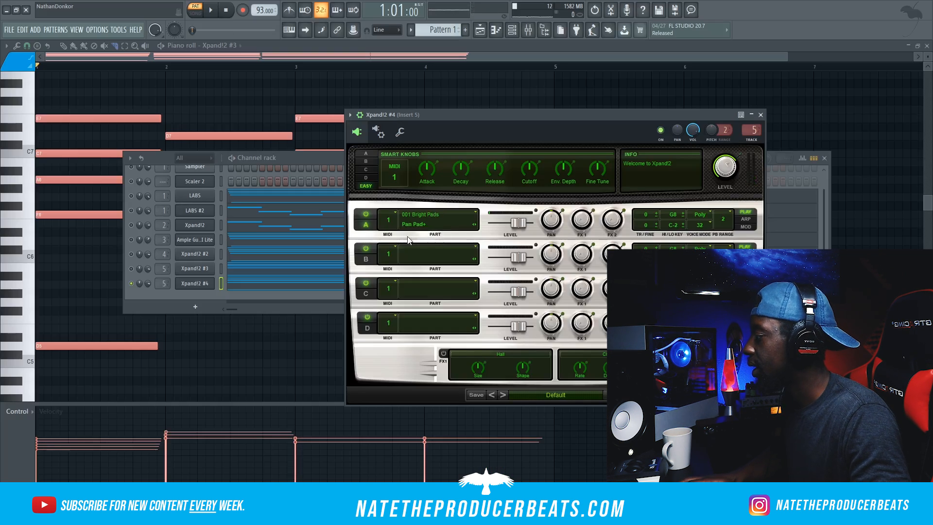
click(152, 287)
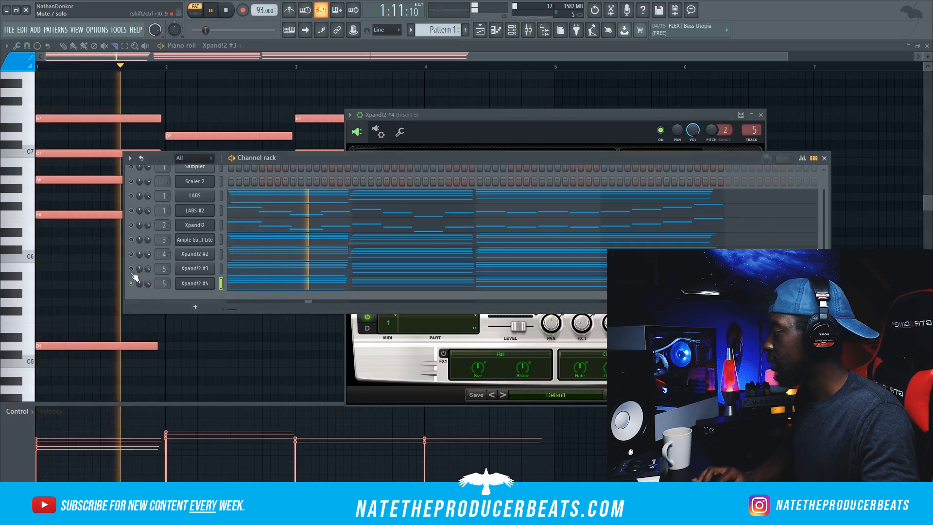
click(131, 268)
key(space)
- Transpose the Xpand!2 #4 chord notes down one octave in the piano roll and start playback
right_click(213, 287)
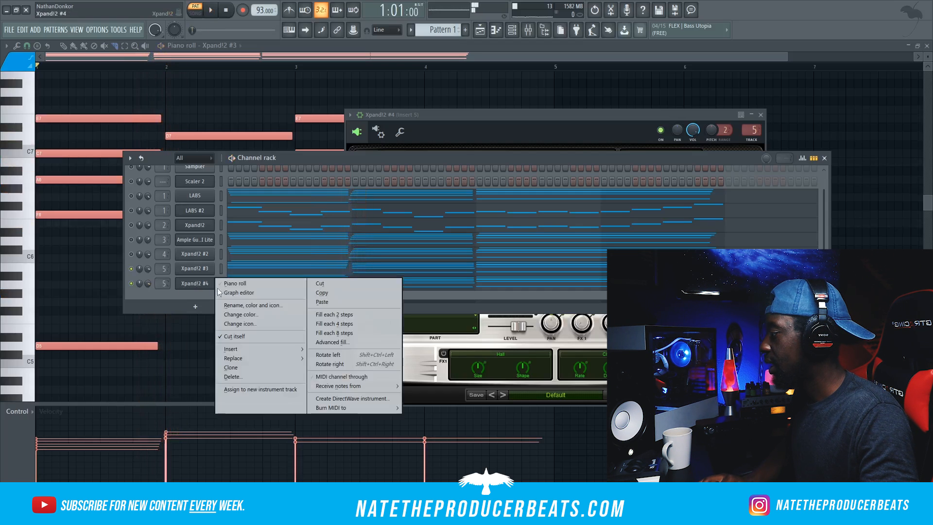
click(245, 287)
scroll(216, 267, down, 1)
scroll(223, 248, up, 2)
scroll(229, 225, down, 2)
key(ctrl+Down)
key(space)
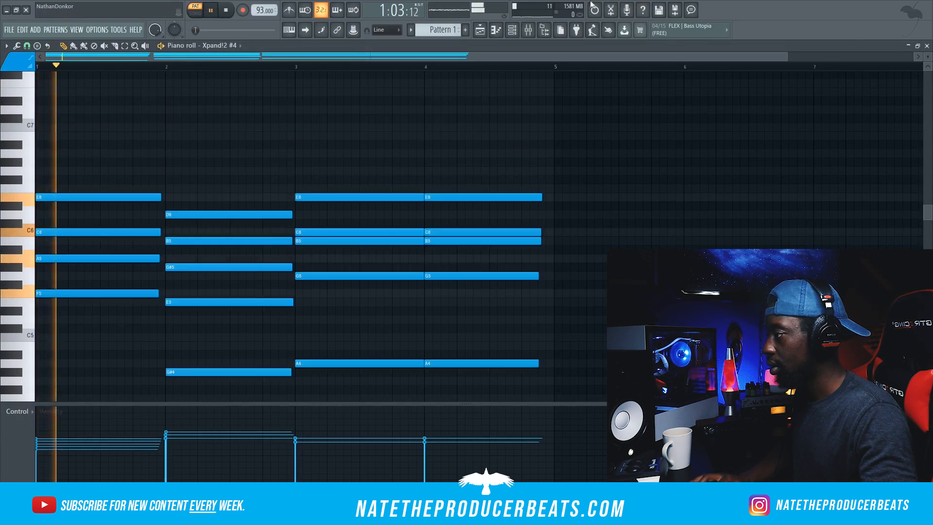
- Unmute the other layers in the channel rack, listen to them together and stop playback
key(F6)
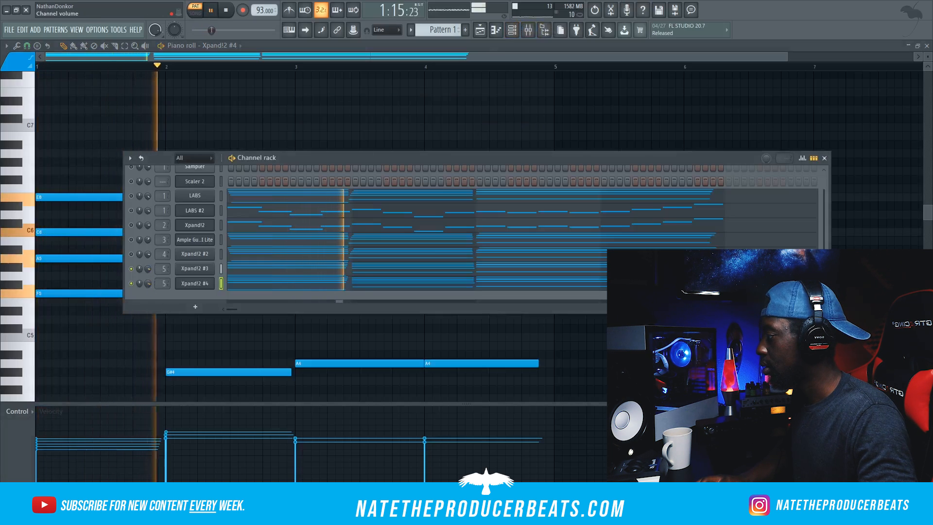
click(131, 225)
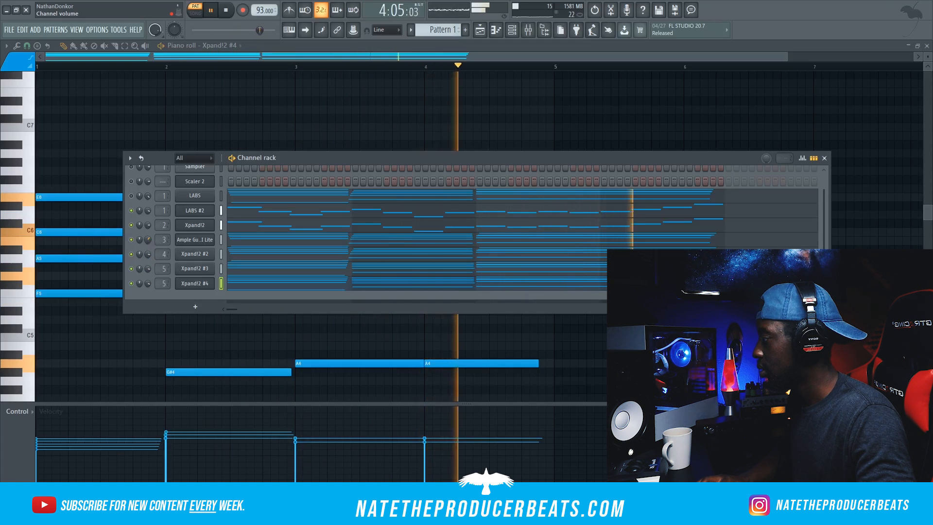
click(225, 10)
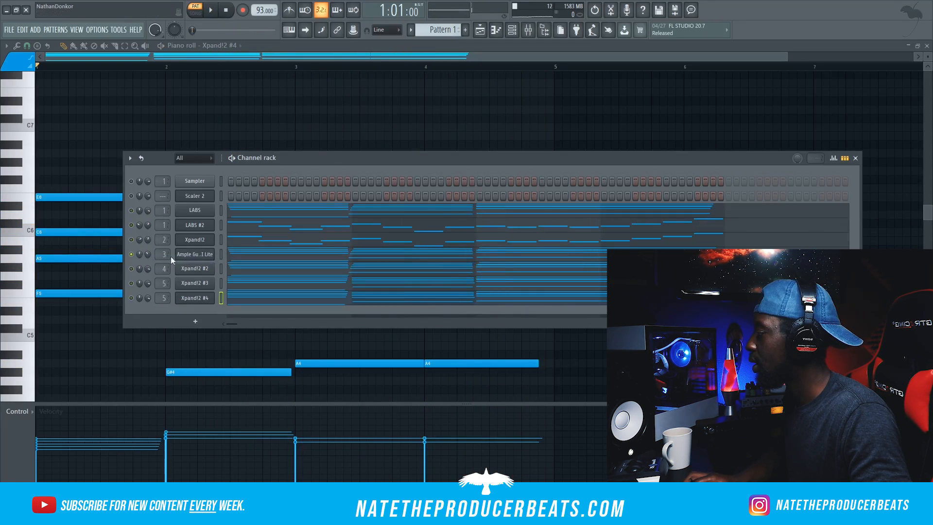
- Transpose the Ample Guitar chord notes down one octave in the piano roll and play the pattern
right_click(201, 254)
click(307, 166)
right_click(206, 254)
click(229, 255)
scroll(233, 229, down, 5)
scroll(237, 231, up, 2)
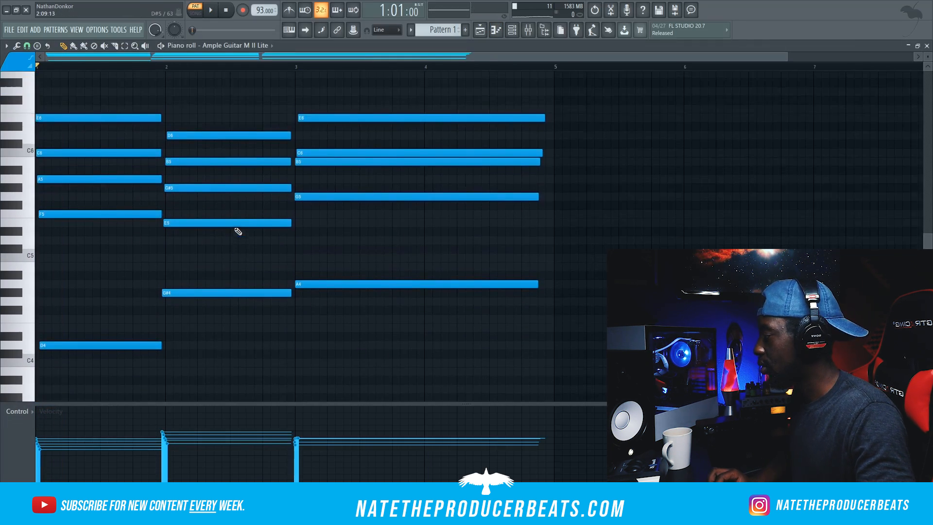
key(ctrl+Down)
key(space)
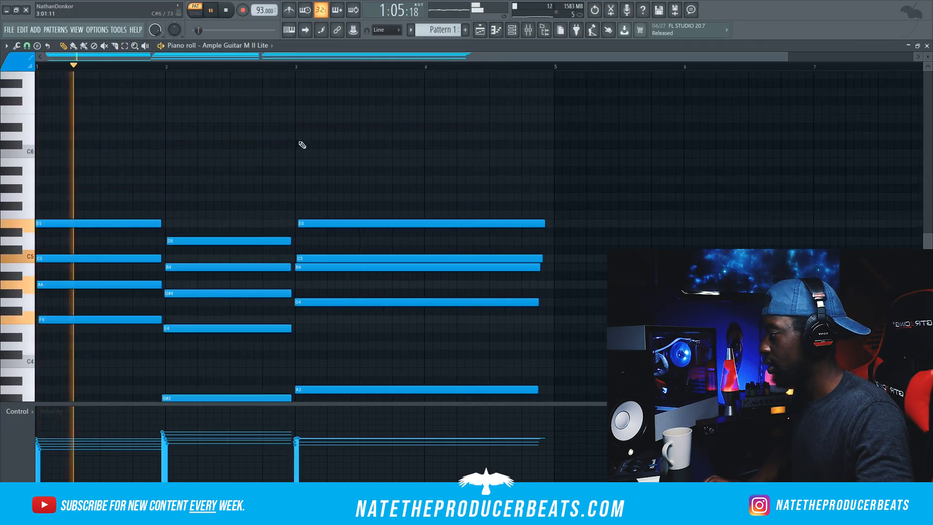
- Adjust the ValhallaVintageVerb decay on Insert 3 and stop playback
scroll(298, 144, down, 4)
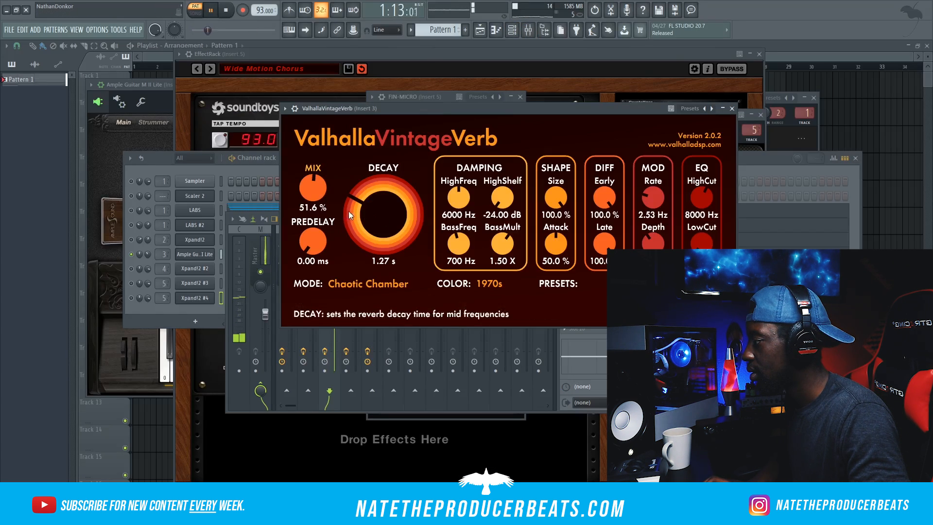
drag(350, 215, 350, 200)
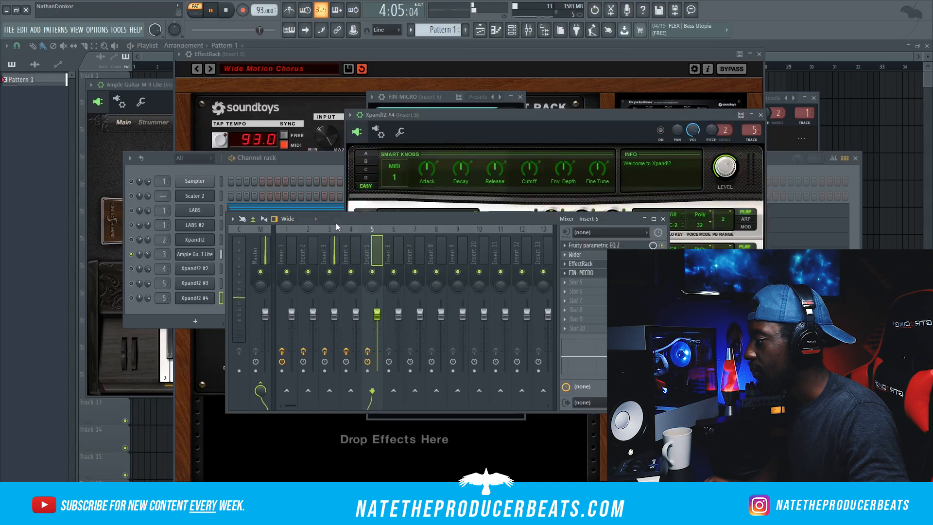
key(space)
- Cut Insert 3's lows at about 149 Hz and its highs with Fruity parametric EQ 2, and set Wider to about 168%
click(313, 254)
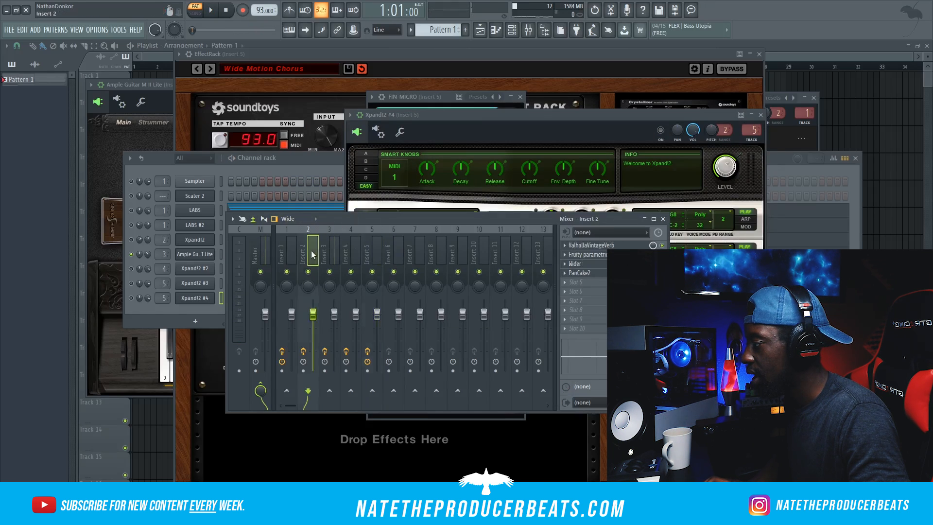
click(334, 253)
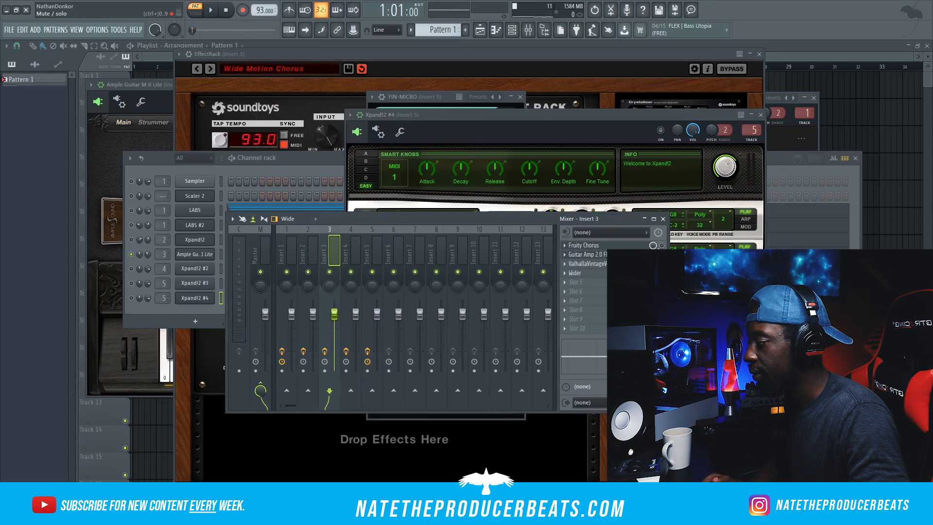
key(space)
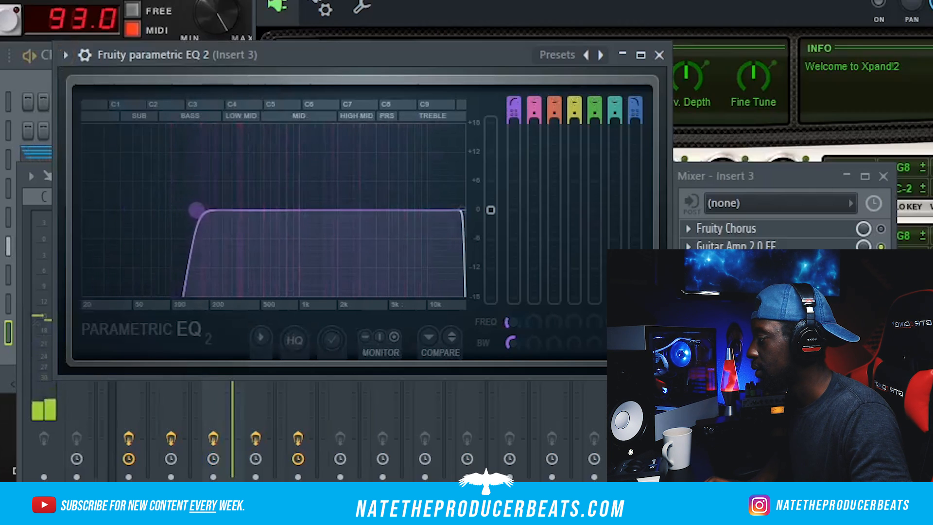
drag(209, 210, 199, 210)
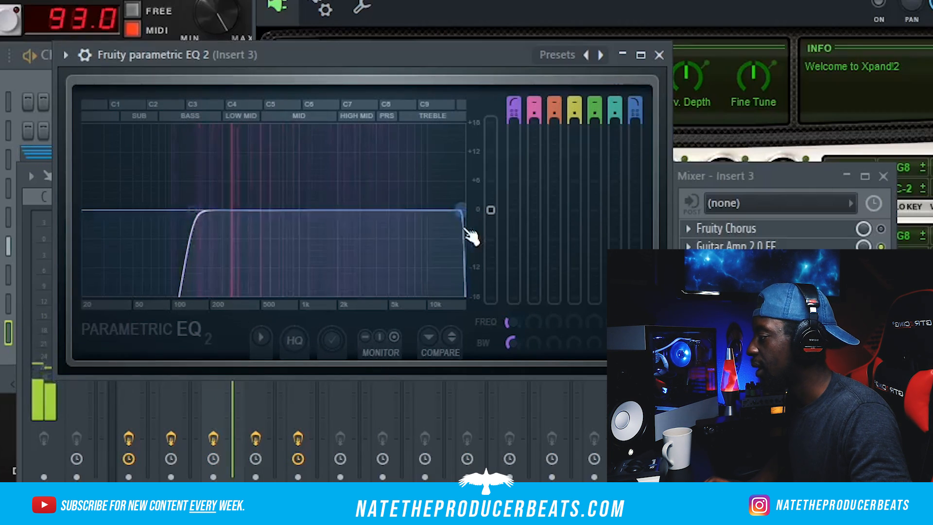
drag(394, 210, 388, 210)
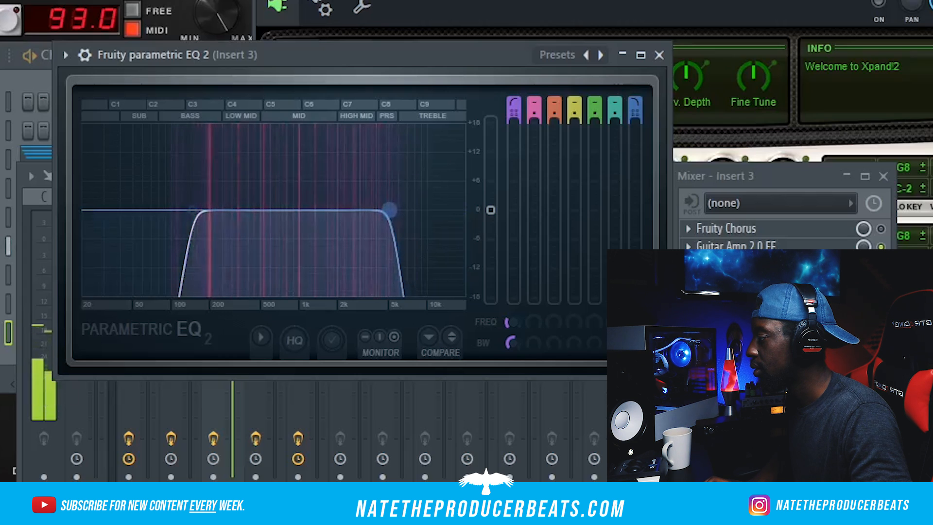
drag(351, 209, 356, 210)
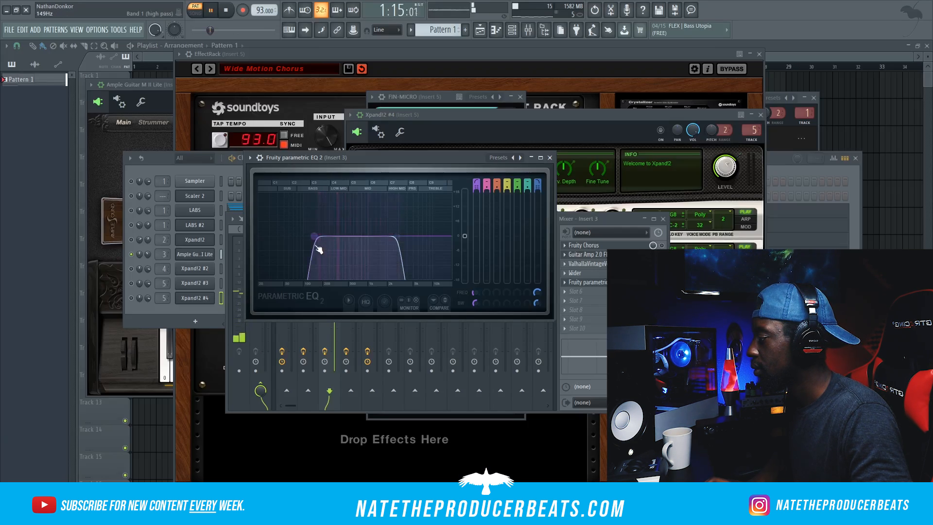
click(565, 274)
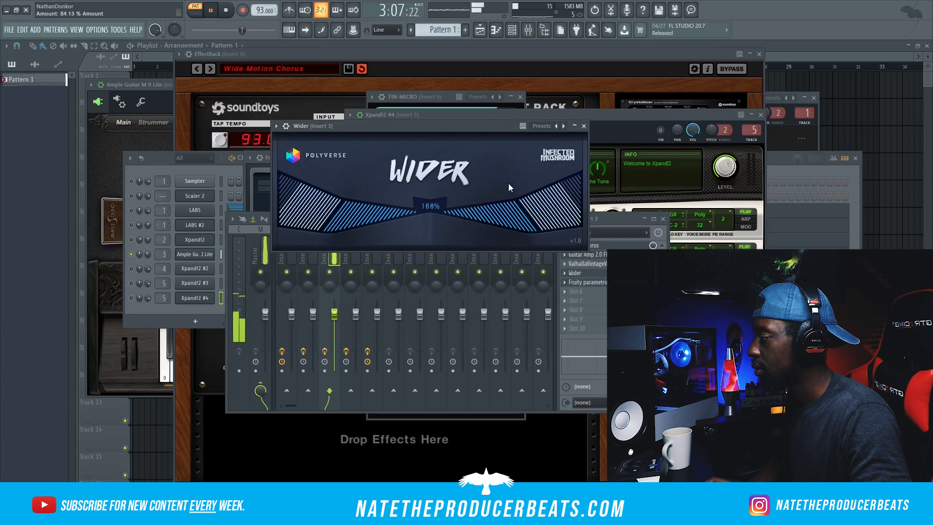
click(583, 126)
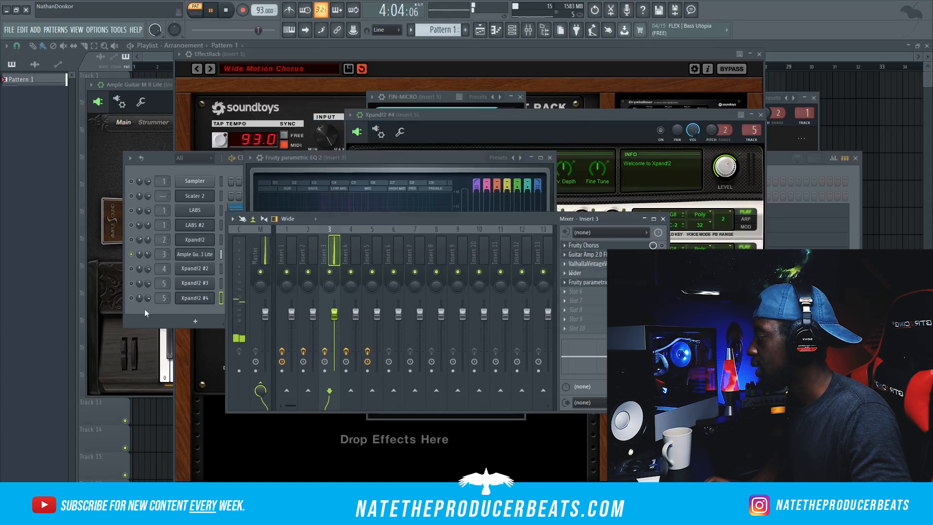
- Unmute the two LABS channels and all four Xpand!2 channels
click(131, 298)
click(131, 283)
click(131, 269)
click(131, 239)
click(132, 225)
click(131, 210)
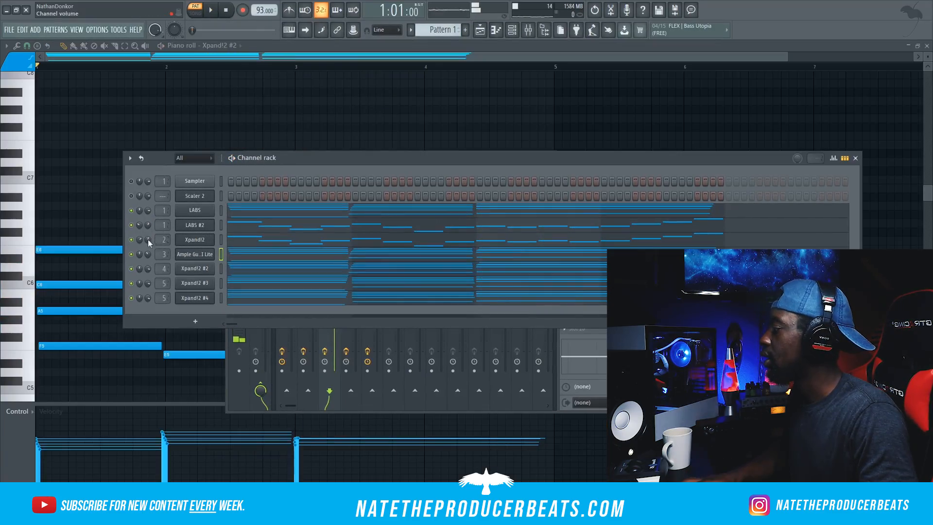
- Delete the first note of each bar from the LABS #2 melody in the piano roll
right_click(179, 239)
click(230, 226)
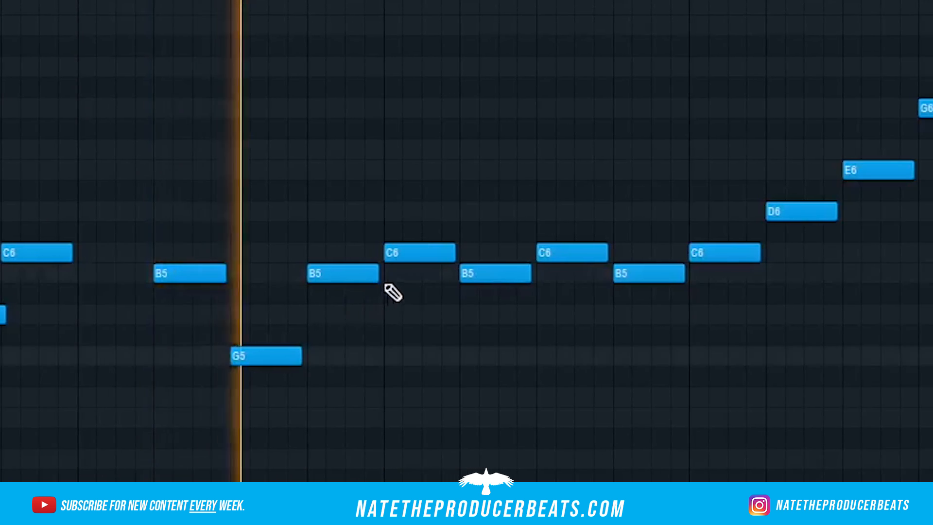
right_click(401, 257)
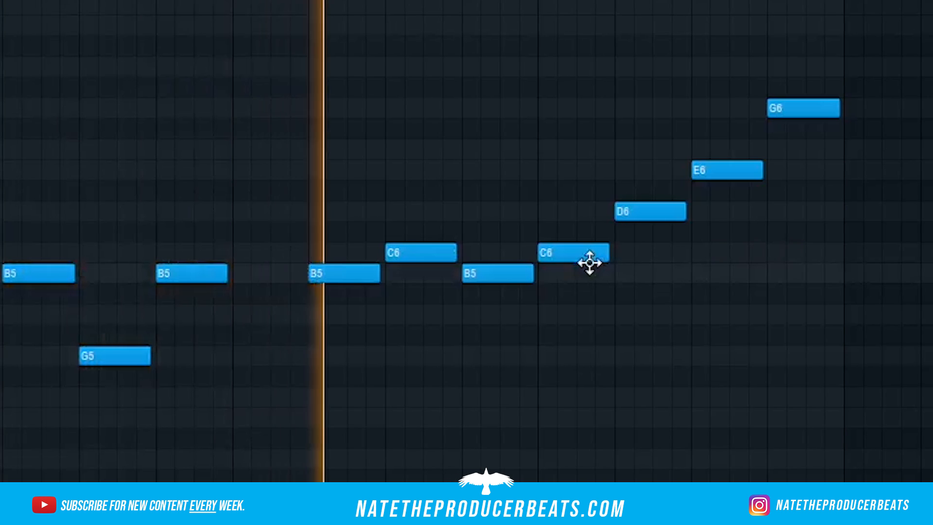
right_click(548, 257)
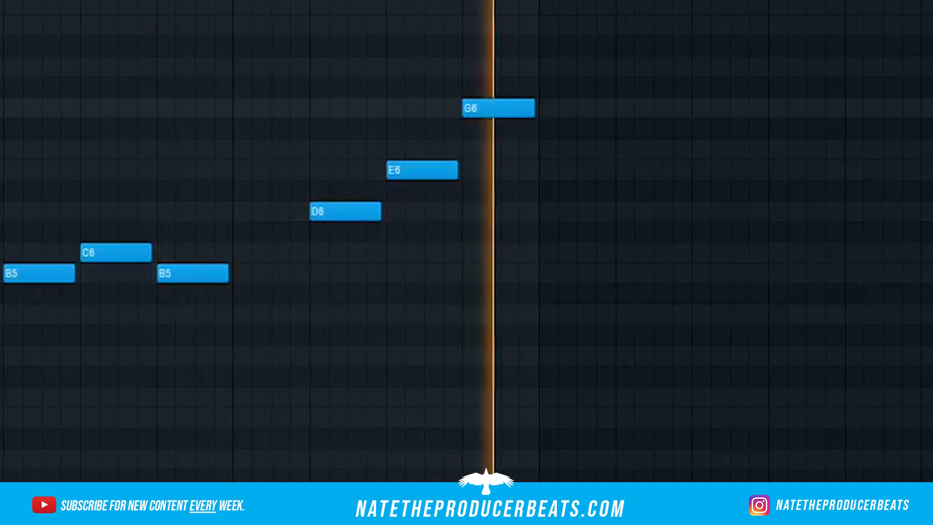
- Copy the LABS #2 melody notes, paste them into the Xpand!2 channel and lower that channel's volume
click(517, 32)
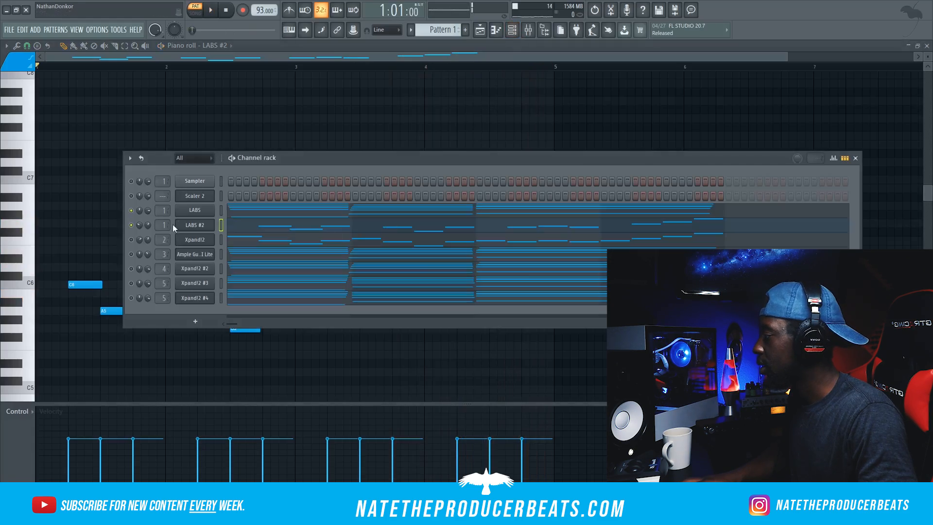
right_click(195, 225)
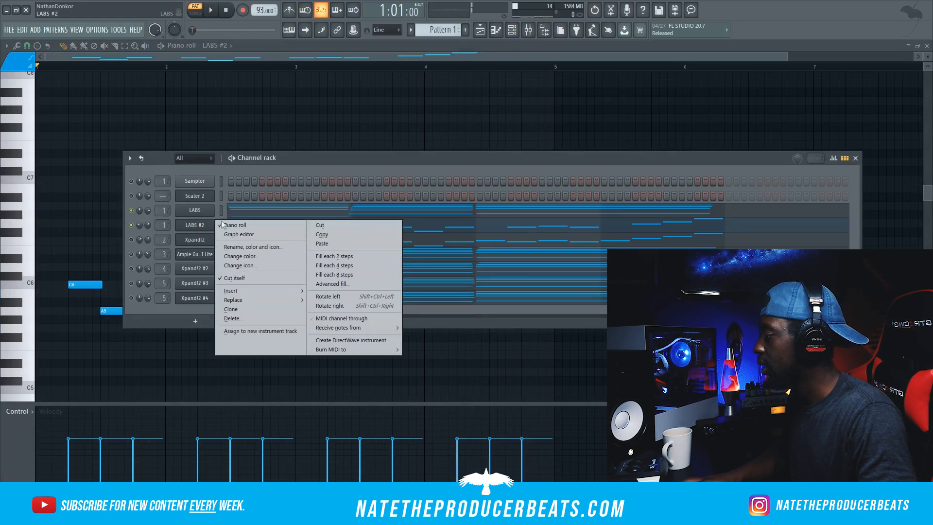
click(386, 237)
right_click(194, 239)
click(348, 255)
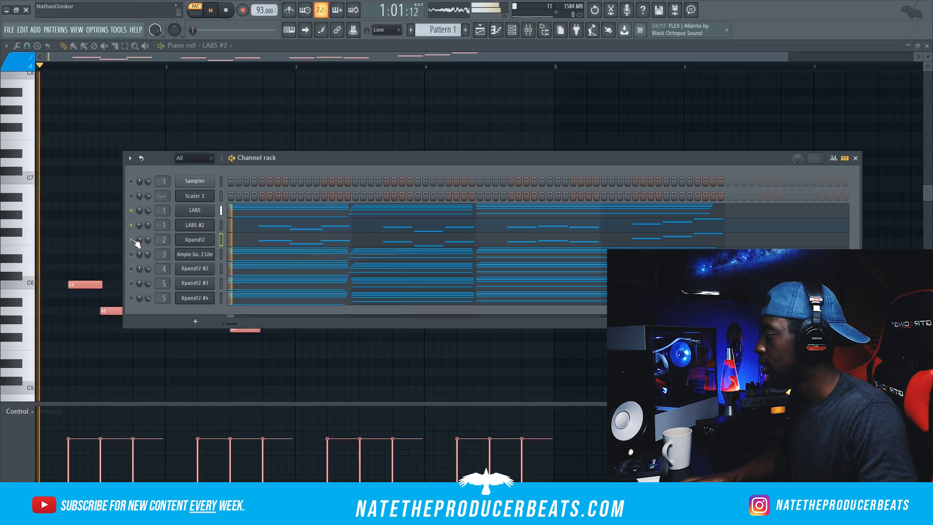
drag(147, 239, 147, 262)
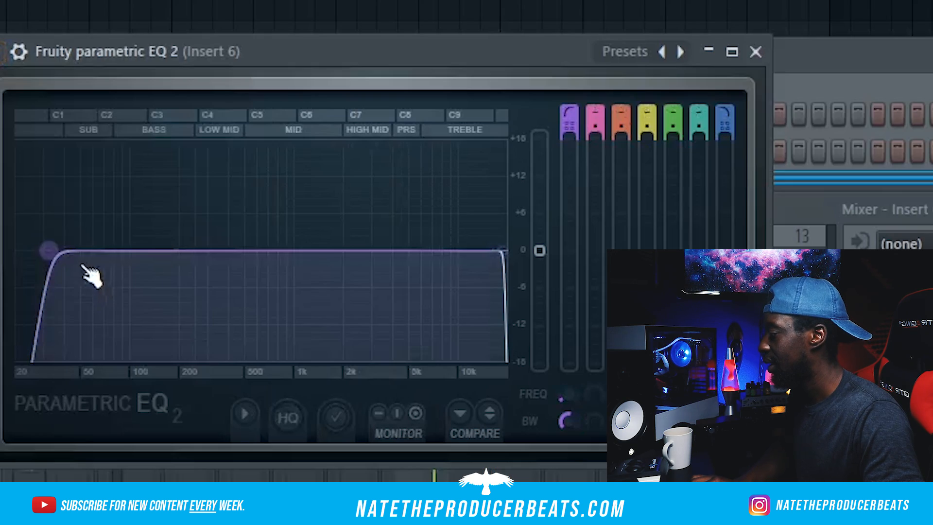
- Cut the lows and highs with Fruity parametric EQ 2 on Insert 6
drag(79, 250, 204, 250)
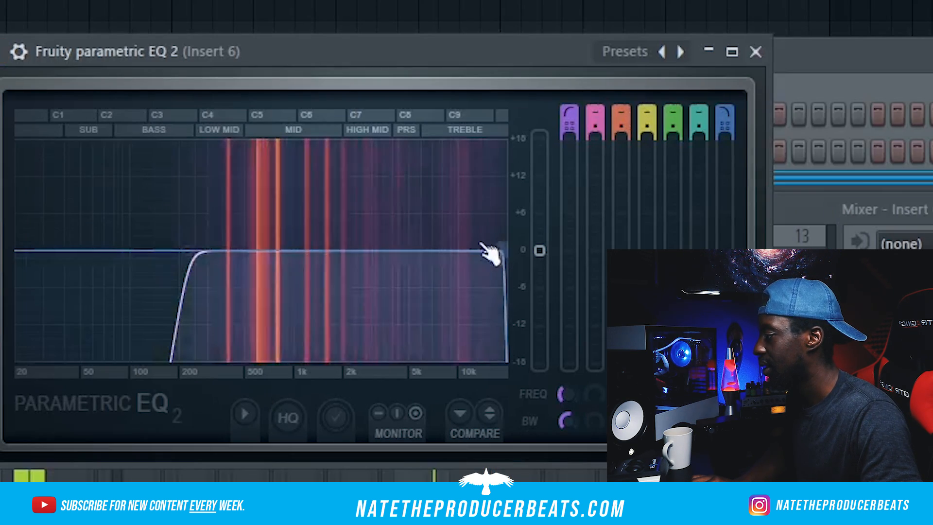
drag(500, 250, 459, 249)
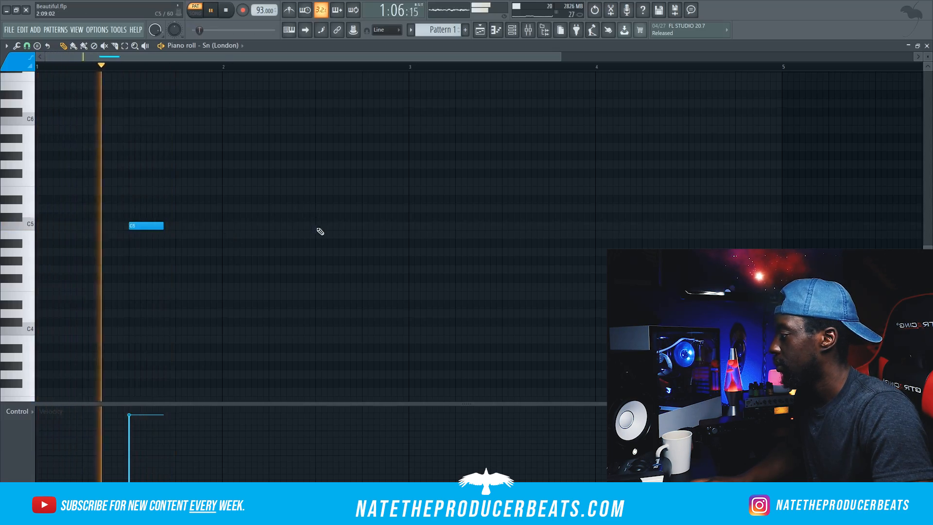
- Draw C5 snare hits on the third beat of the remaining bars in the Sn (London) piano roll
click(504, 226)
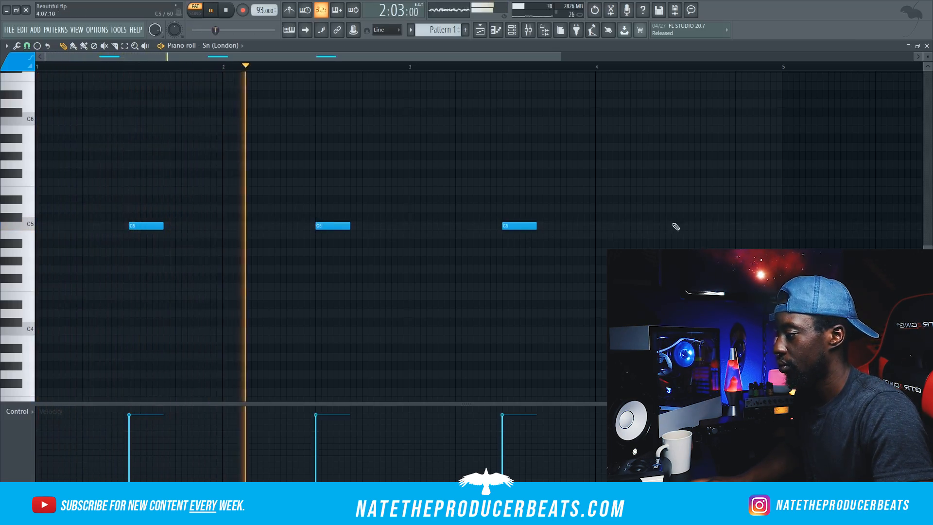
click(692, 227)
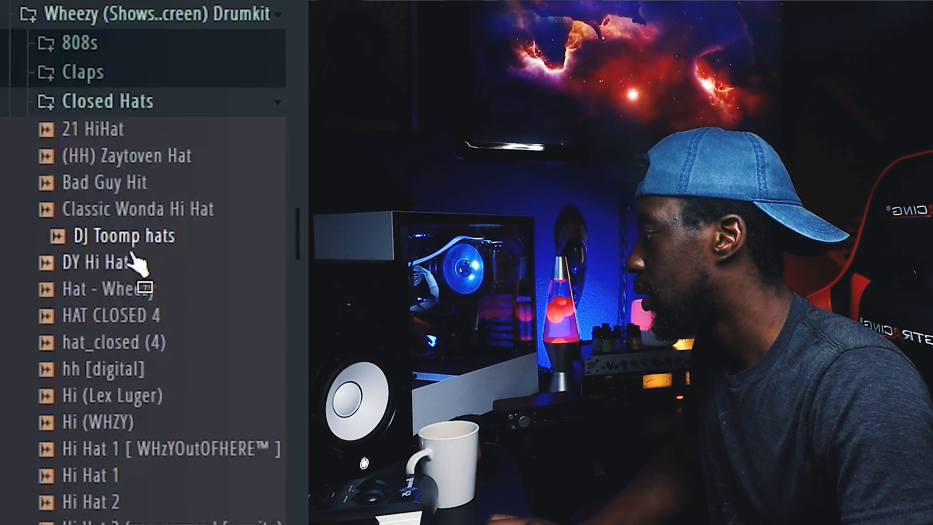
- Add the Hi Hat 1 [ WHzYOutOFHERE™ ] sample from the Closed Hats folder and delete the extra in-between hits from its pattern
drag(139, 262, 139, 477)
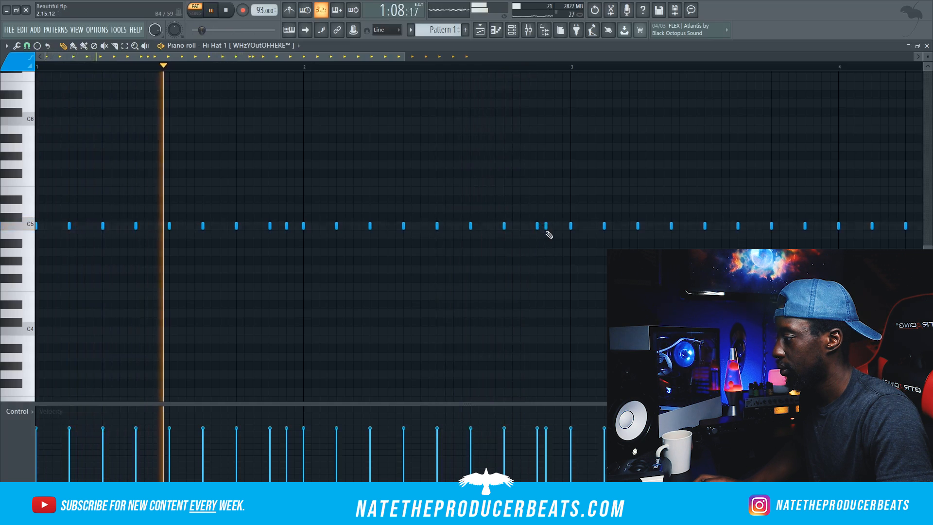
right_click(290, 223)
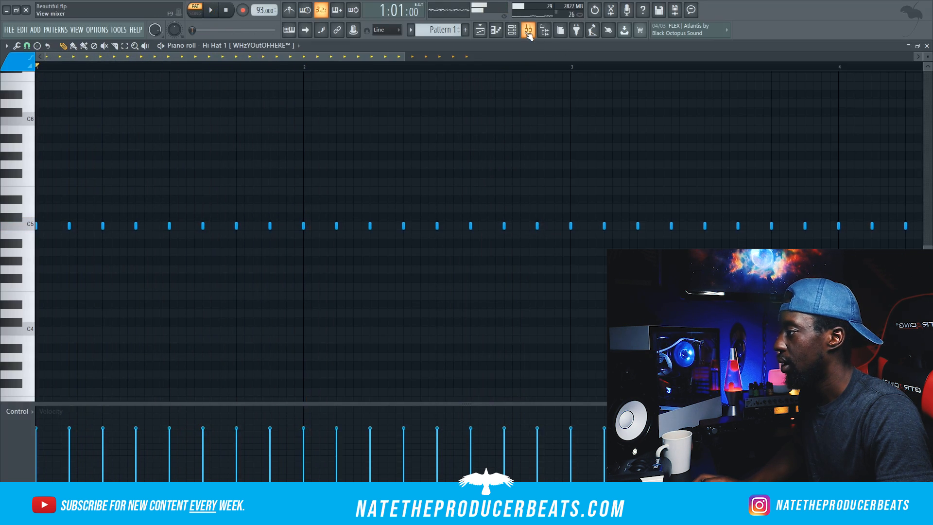
- Clone the Hi Hat 1 [ WHzYOutOFHERE™ ] channel in the channel rack
click(528, 31)
click(512, 30)
right_click(247, 294)
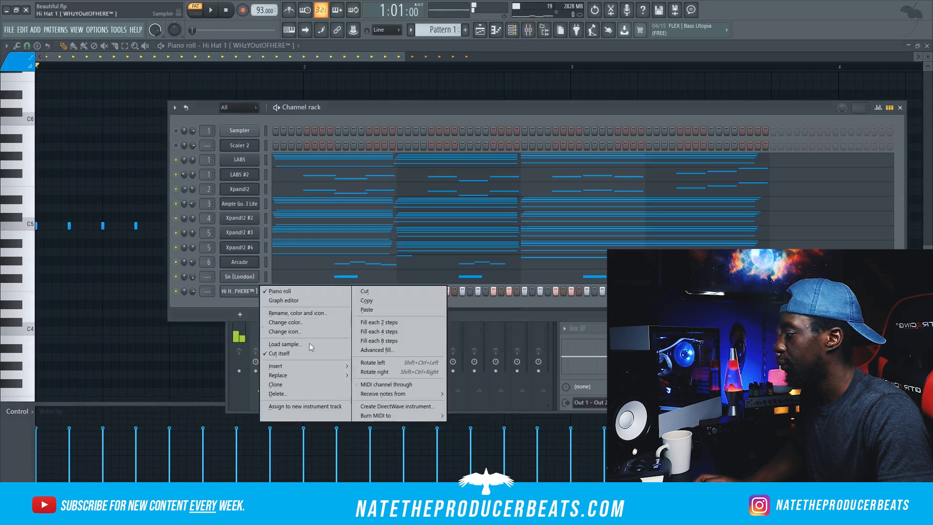
click(276, 384)
- Load the Wavy 110BPM pattern from the NATETHEPRODUCER - Hi Hat Midis folder into the cloned hi-hat channel
click(546, 32)
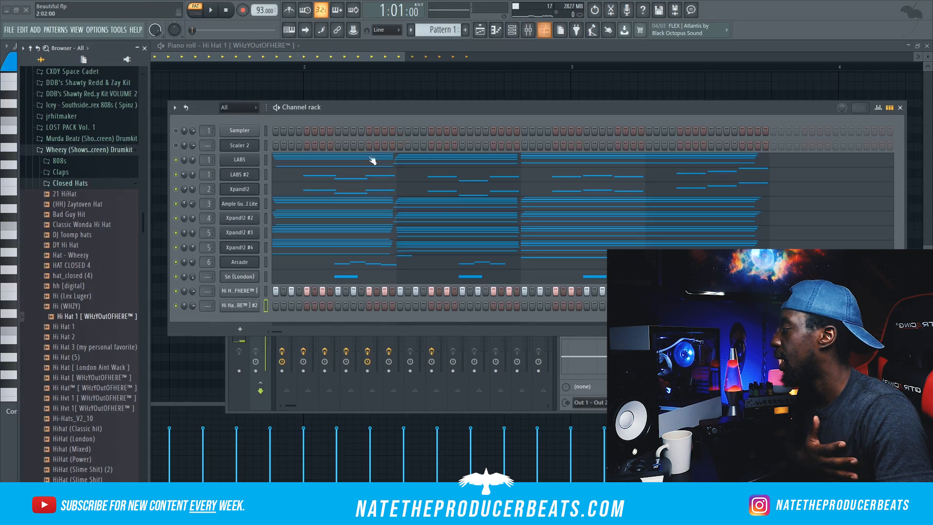
click(103, 187)
scroll(111, 195, up, 5)
scroll(108, 336, down, 5)
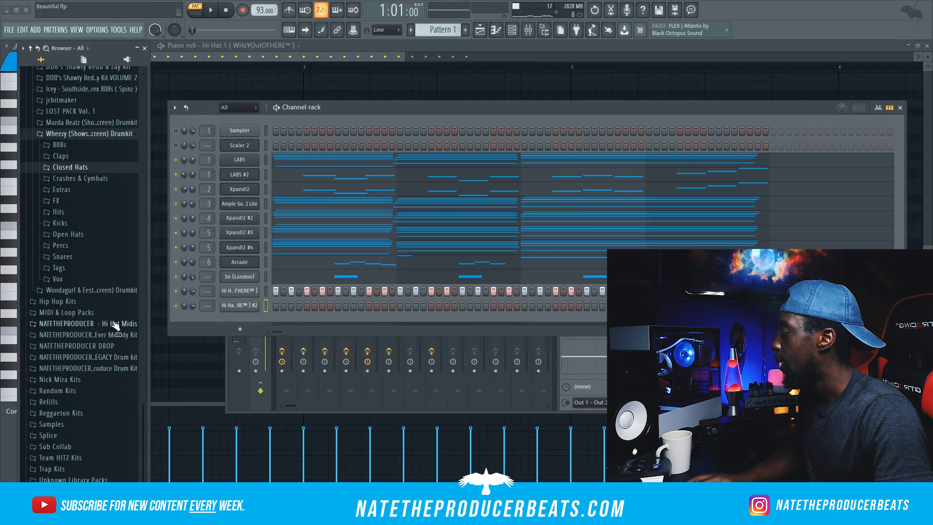
click(121, 325)
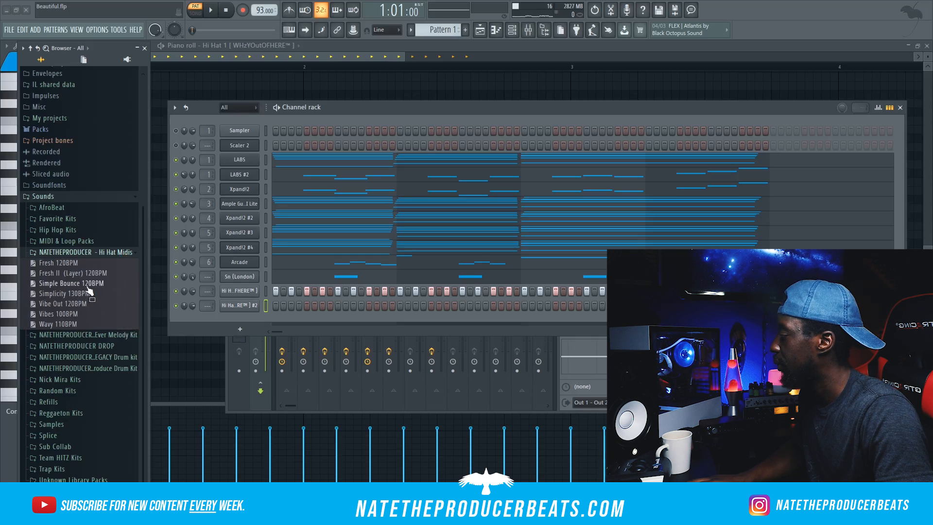
drag(78, 294, 168, 302)
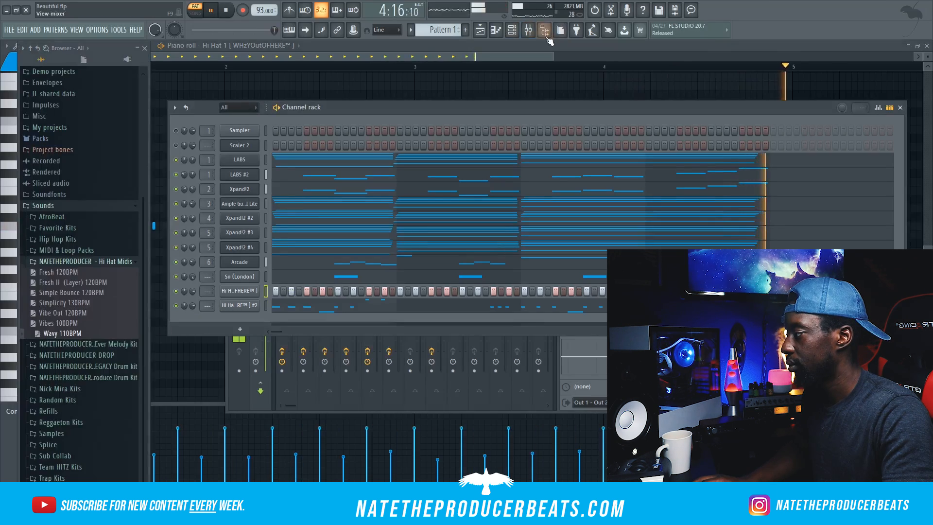
click(145, 47)
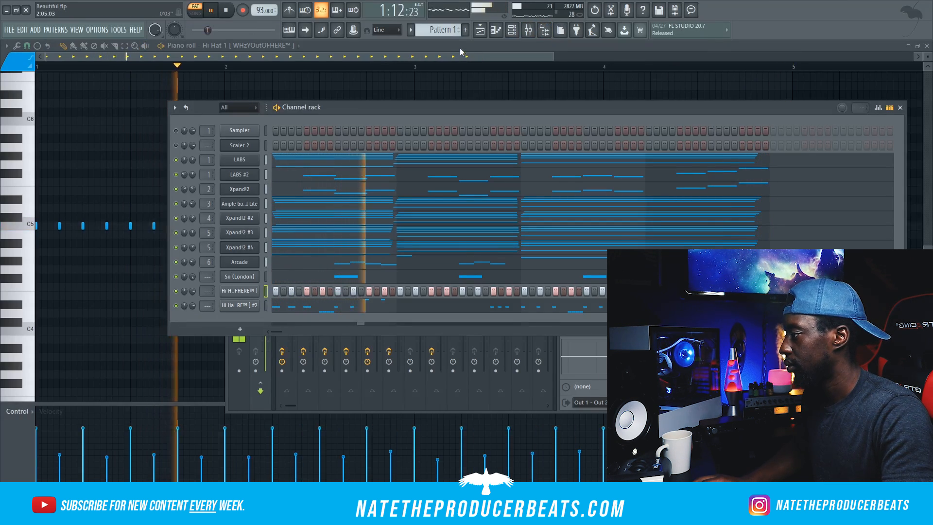
- Add the nm - haley kick sample from the Nick Mira - Haywire Kicks folder and draw C5 kick hits across the pattern's bars
click(544, 30)
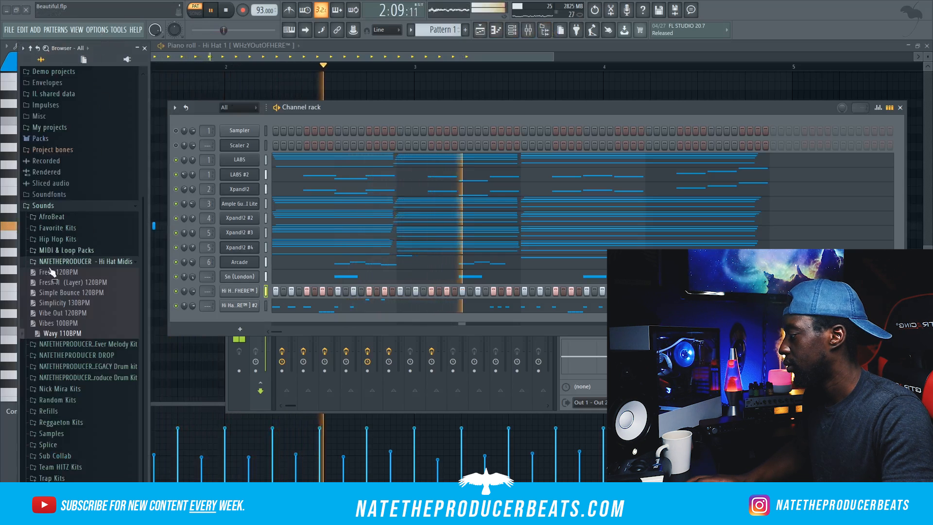
scroll(99, 388, down, 1)
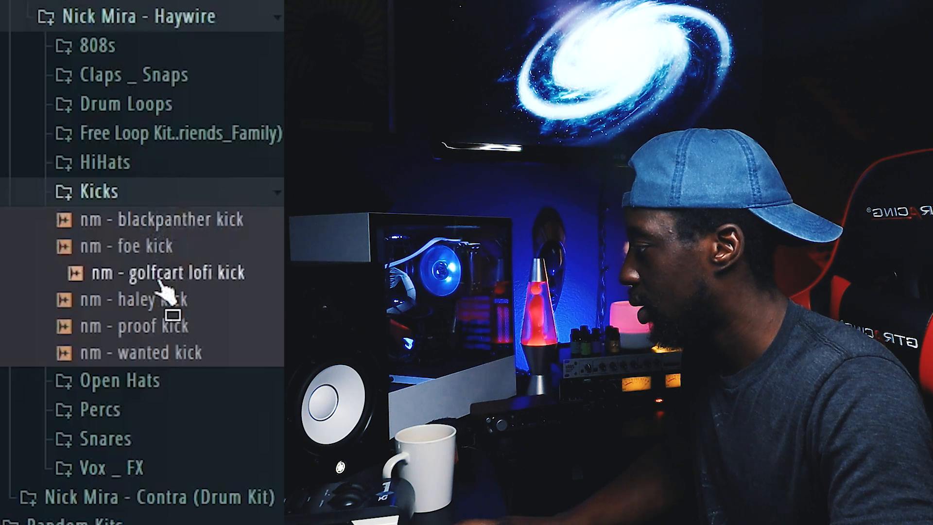
click(163, 301)
click(175, 301)
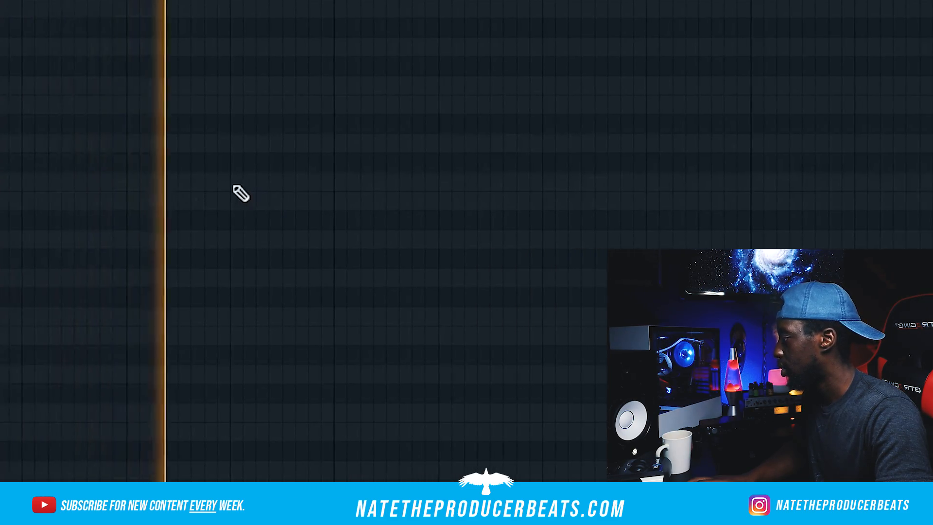
click(434, 186)
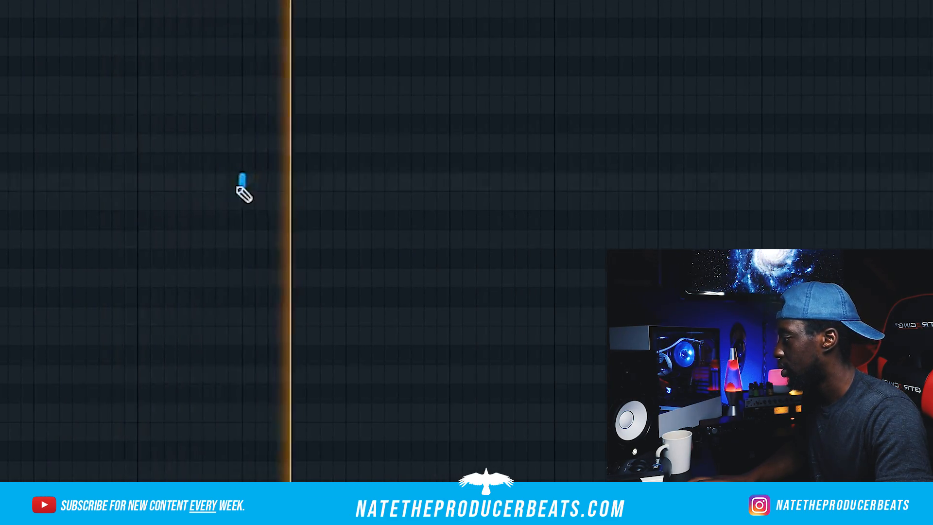
click(555, 182)
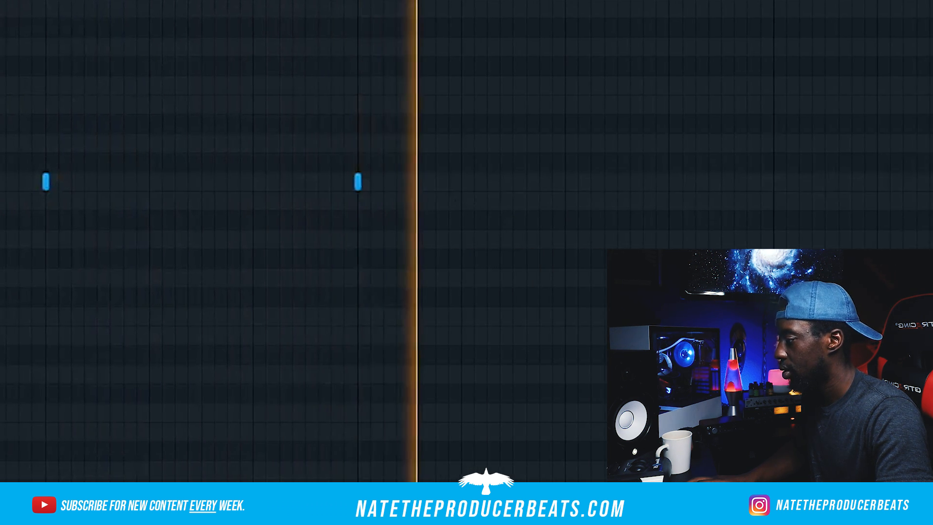
click(682, 182)
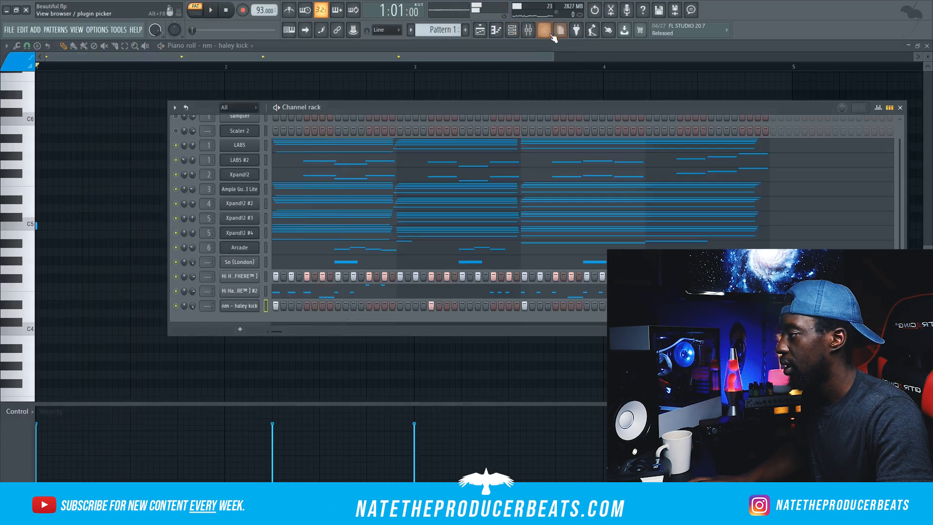
- Audition the other Haywire kick samples and replace the haley kick with nm - blackpanther kick
click(550, 34)
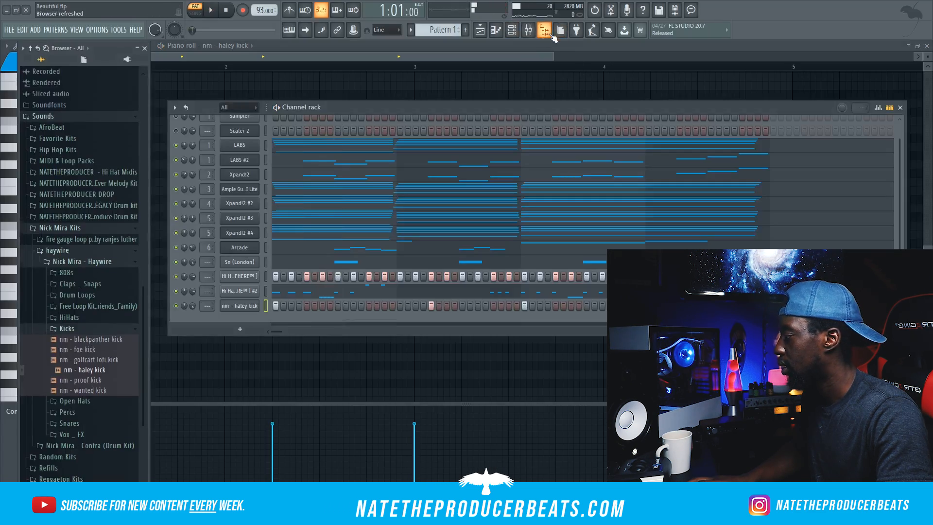
click(118, 391)
click(118, 382)
click(120, 348)
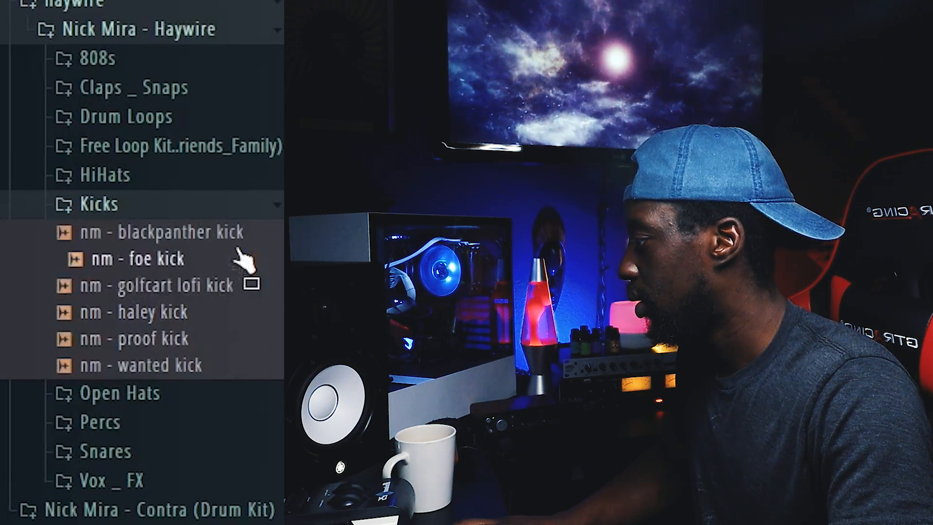
click(240, 231)
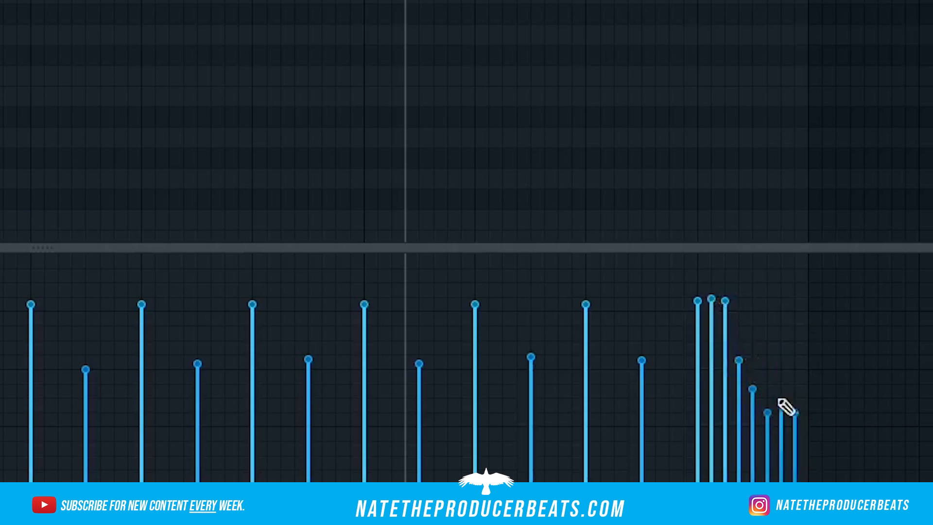
- Reshape the note velocities of the fast hi-hat roll at the end of the pattern
key(space)
mouse_move(779, 399)
mouse_down()
mouse_move(767, 353)
mouse_move(738, 328)
mouse_up()
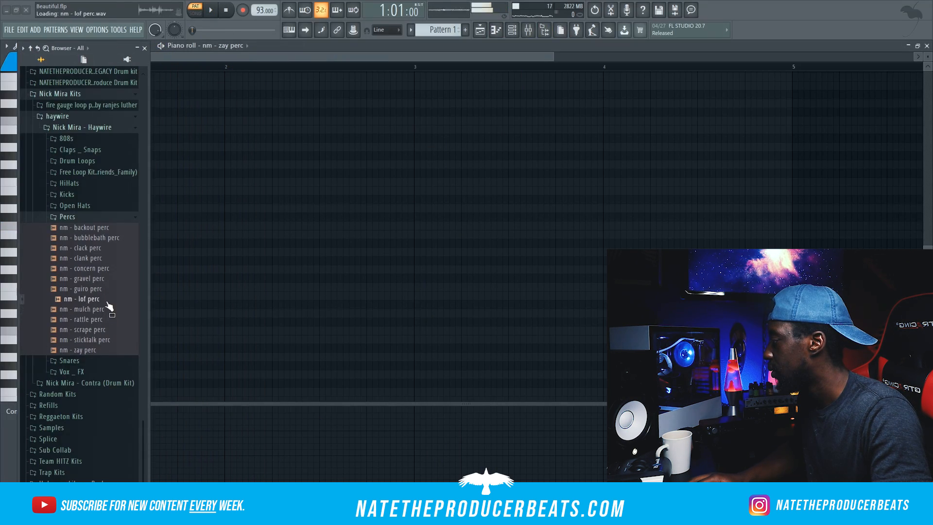
- Open nm - rattle perc from the Percs folder in a new channel and draw a C5 hit at 3:05:00 in its piano roll
right_click(105, 321)
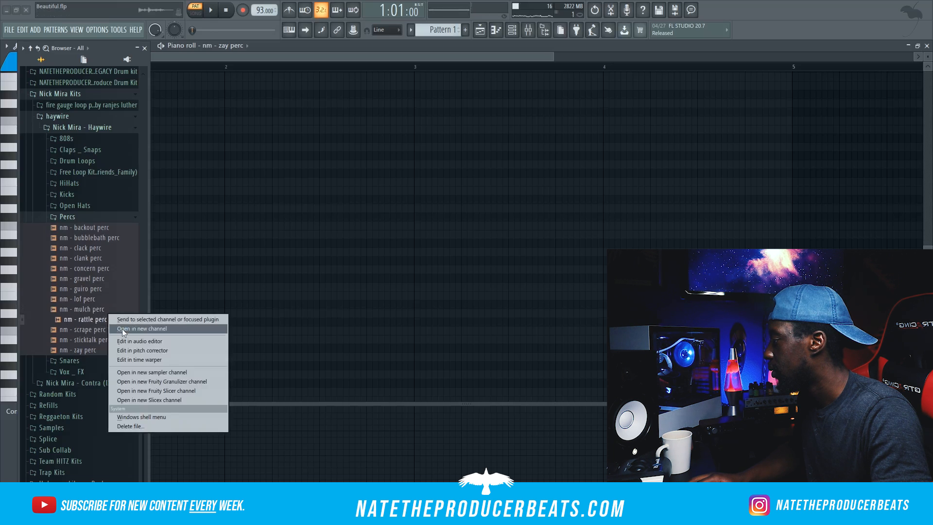
click(119, 328)
key(space)
click(513, 31)
scroll(238, 313, down, 2)
right_click(256, 304)
click(272, 306)
click(144, 49)
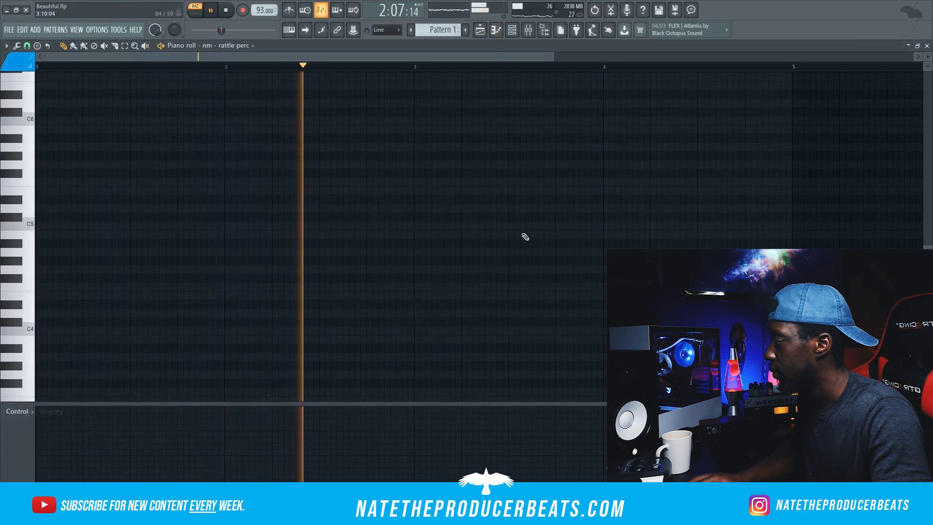
click(460, 226)
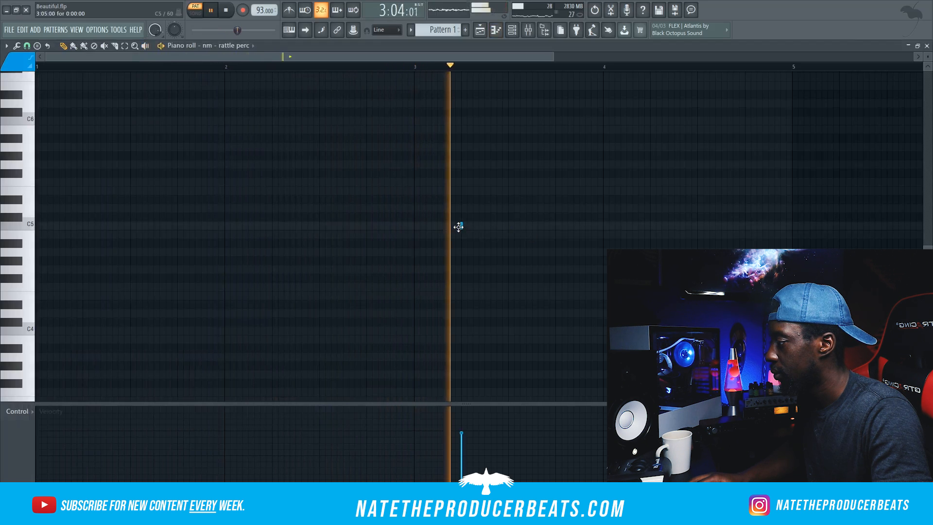
- Replace the wonda_2_808 sample with Toronto Sub from the Wondagurl drumkit's 808s folder and play the bassline back
click(549, 34)
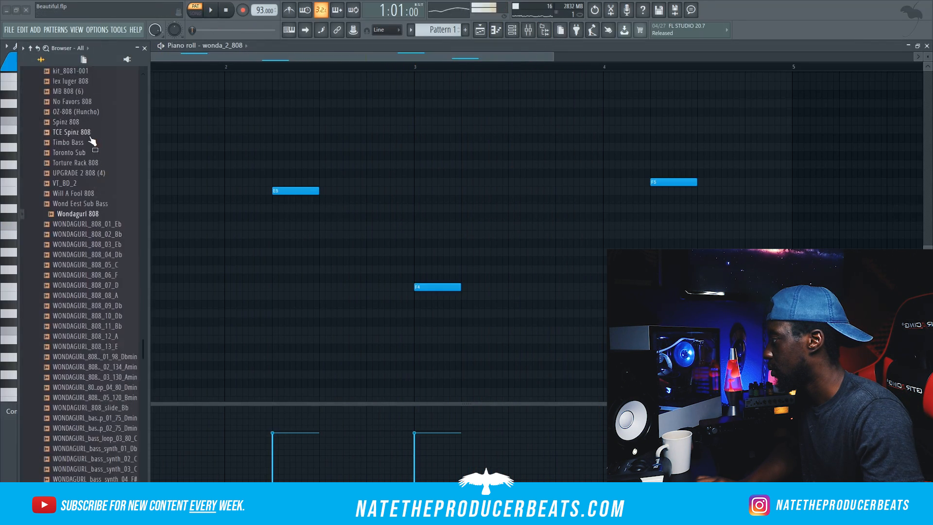
click(88, 153)
click(90, 153)
click(513, 30)
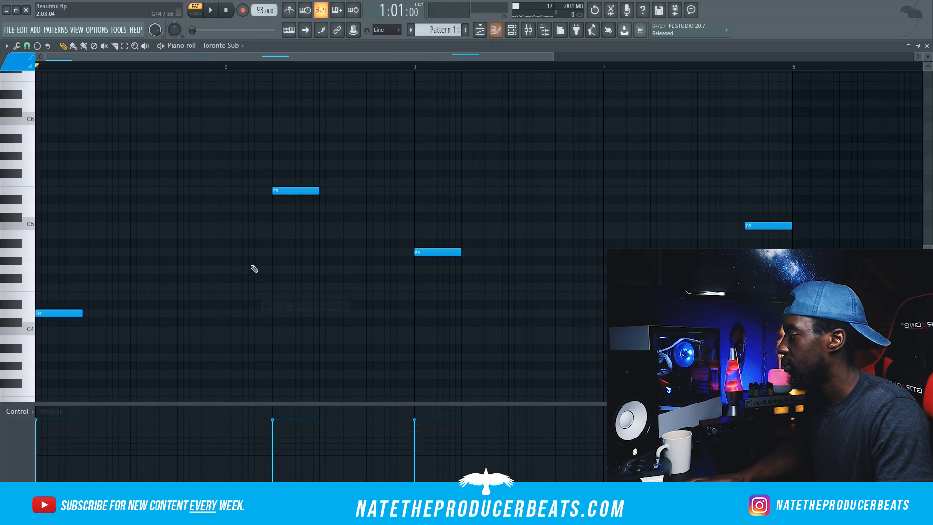
key(space)
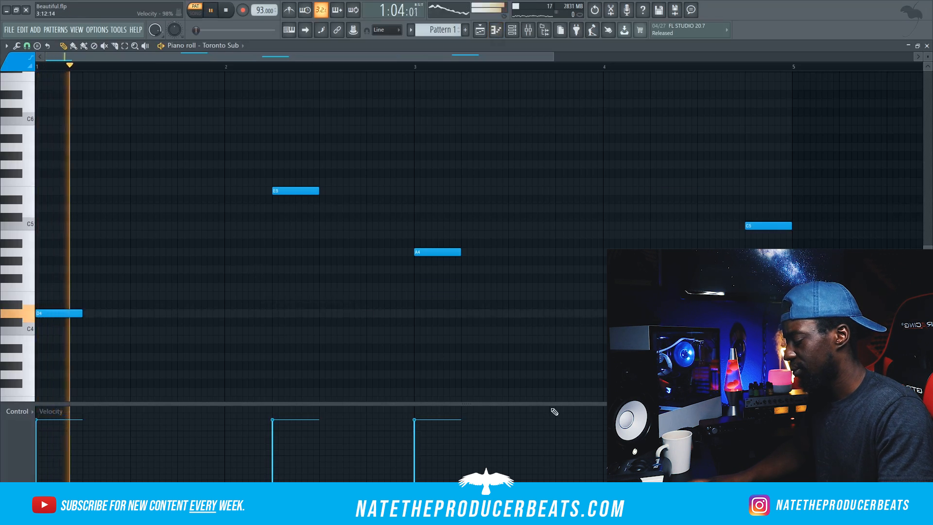
scroll(550, 403, down, 1)
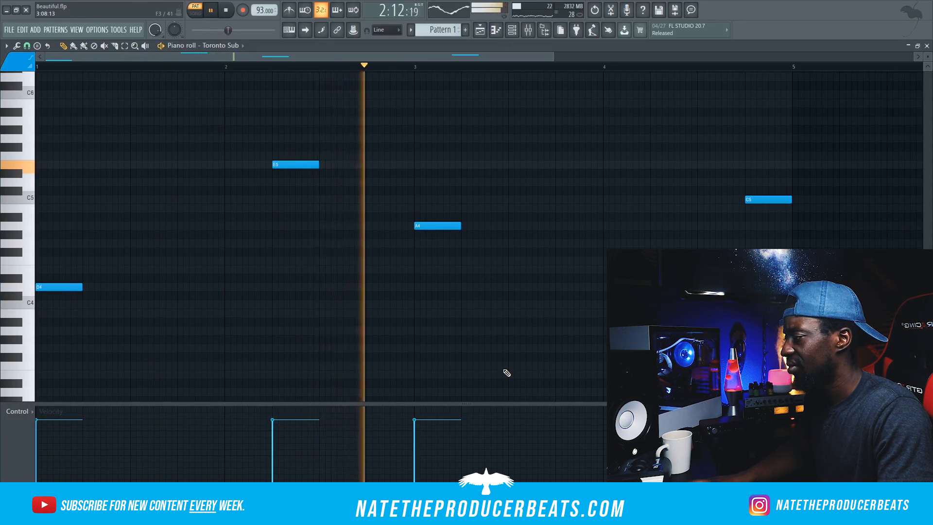
key(space)
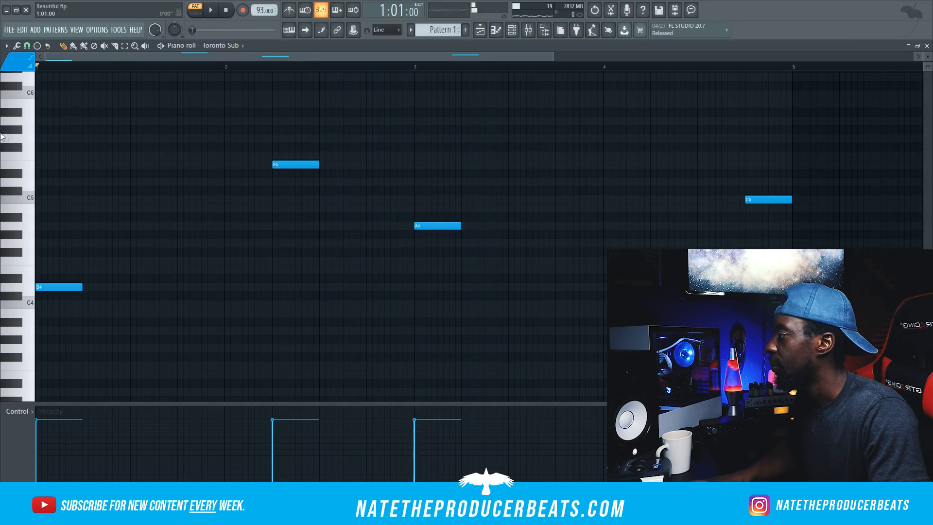
- Route the Toronto Sub channel to mixer Insert 9
key(F6)
drag(207, 305, 208, 300)
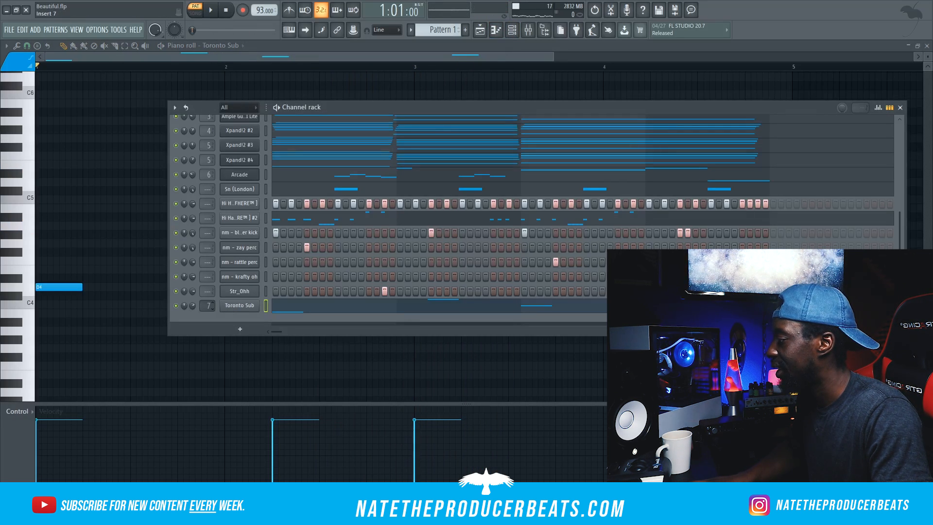
scroll(235, 272, up, 4)
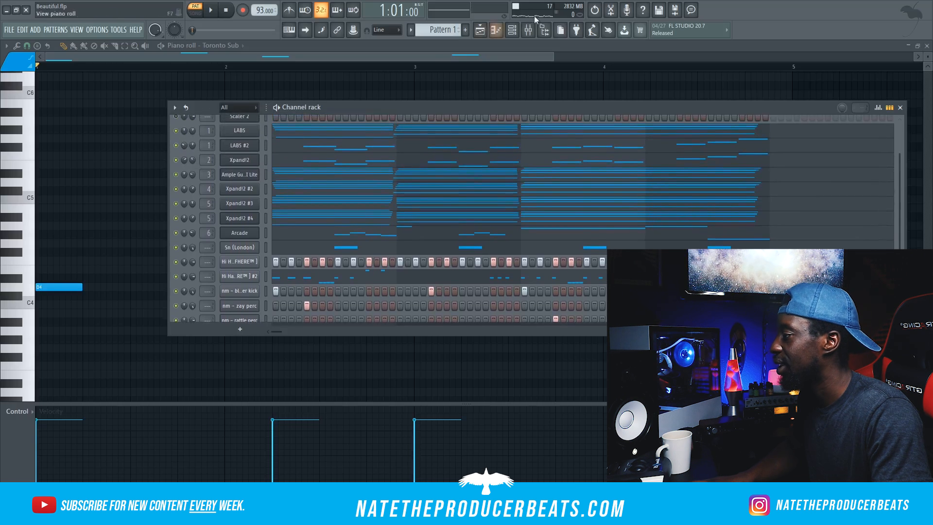
- Load SlamPup into the first effect slot of Insert 9 and choose a preset other than Default
key(F9)
click(564, 245)
mouse_move(578, 255)
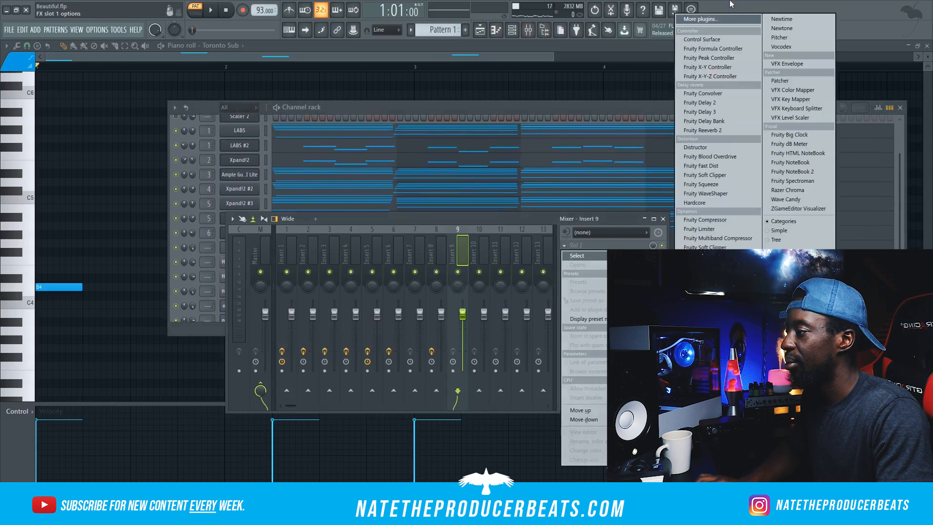
click(699, 19)
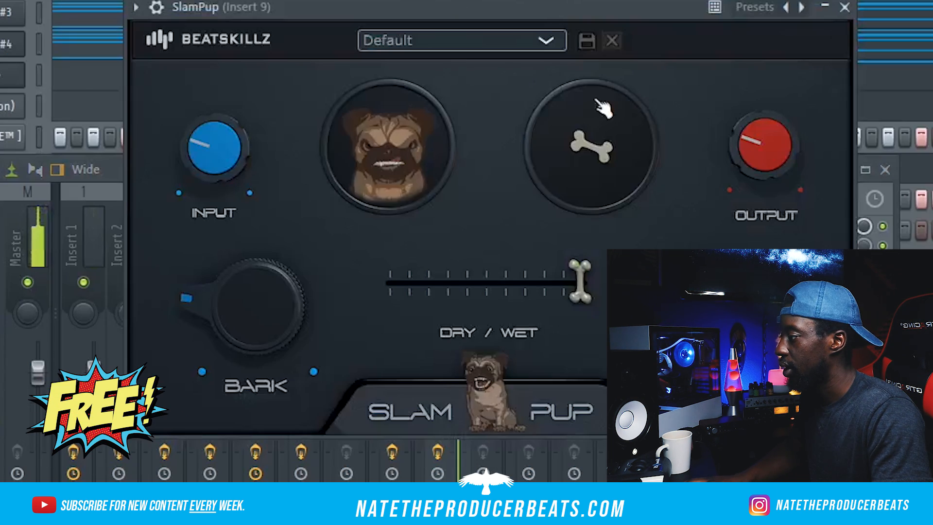
click(546, 40)
click(429, 166)
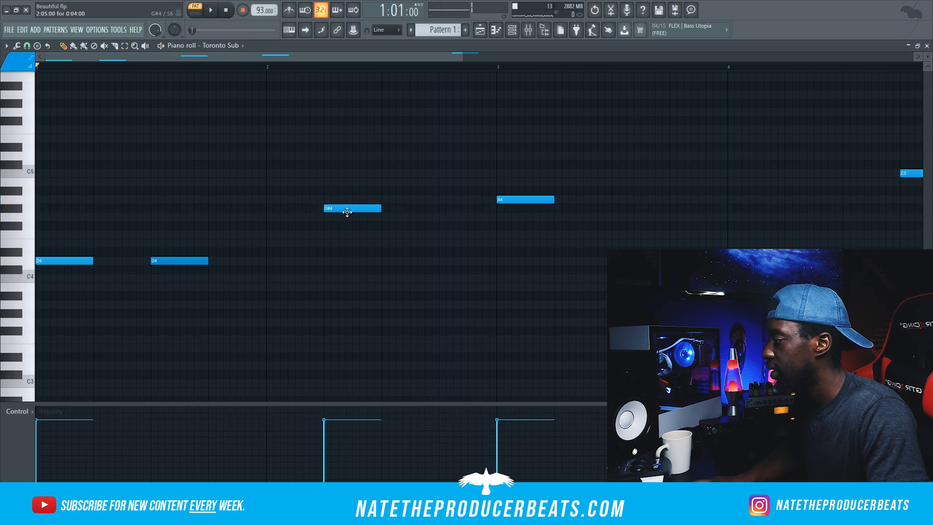
- Play the pattern to check the Toronto Sub bassline against the rest of the beat
scroll(504, 242, down, 2)
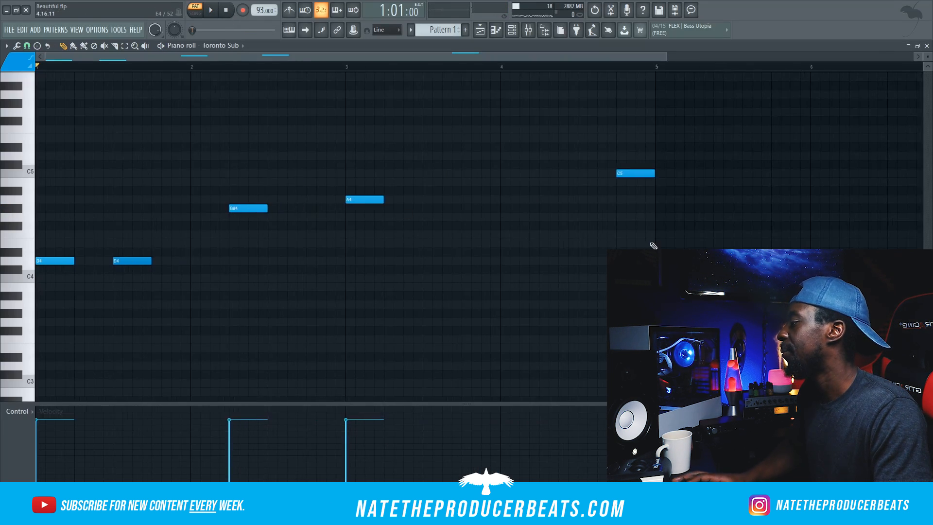
key(space)
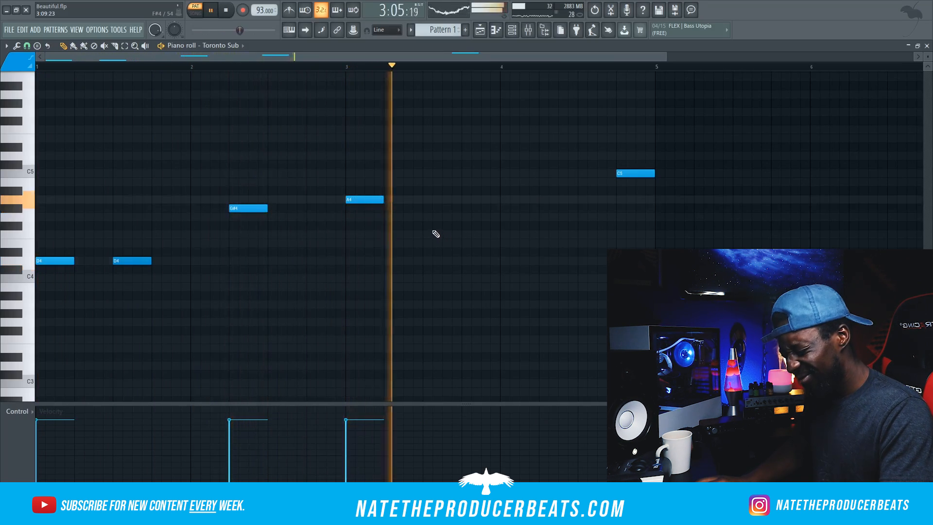
click(228, 10)
- Load the 808 [ WRLD On Drugs ] sample from the Wheezy drumkit into a new channel and play the pattern
click(513, 30)
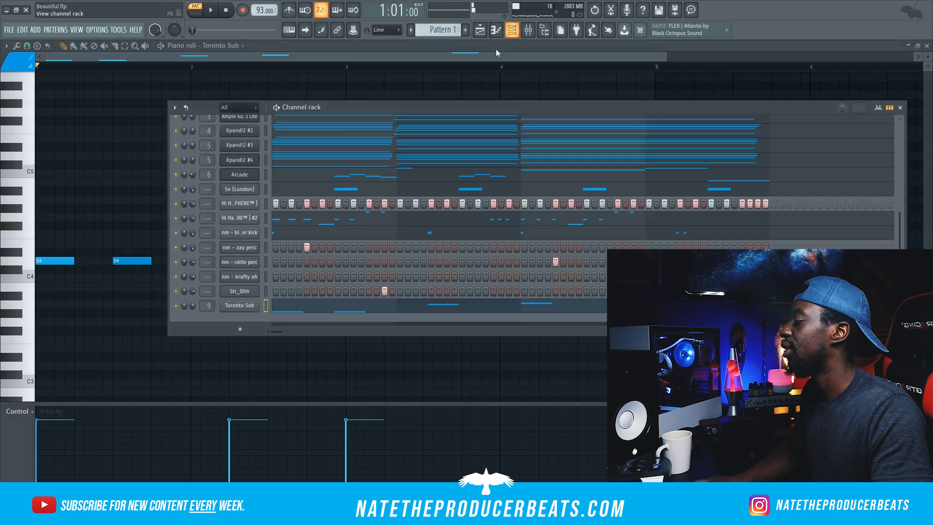
click(238, 329)
click(544, 30)
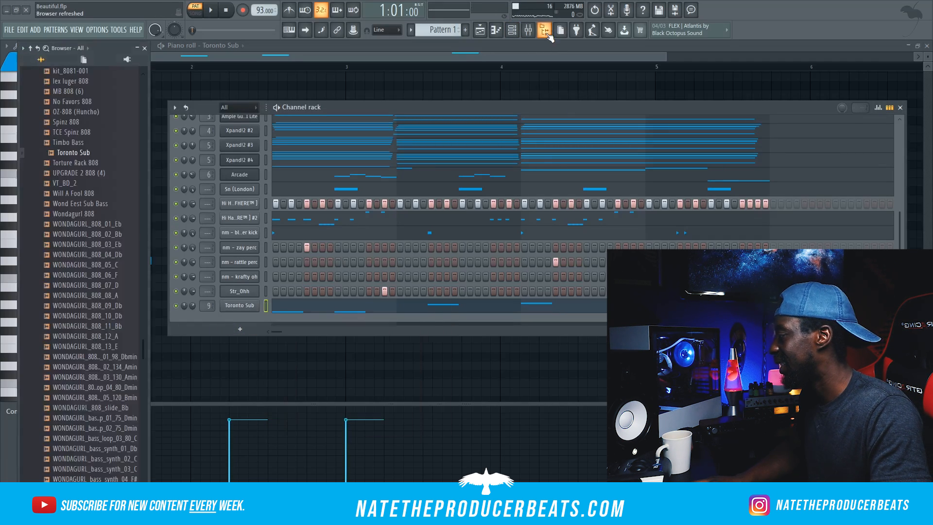
scroll(75, 180, up, 15)
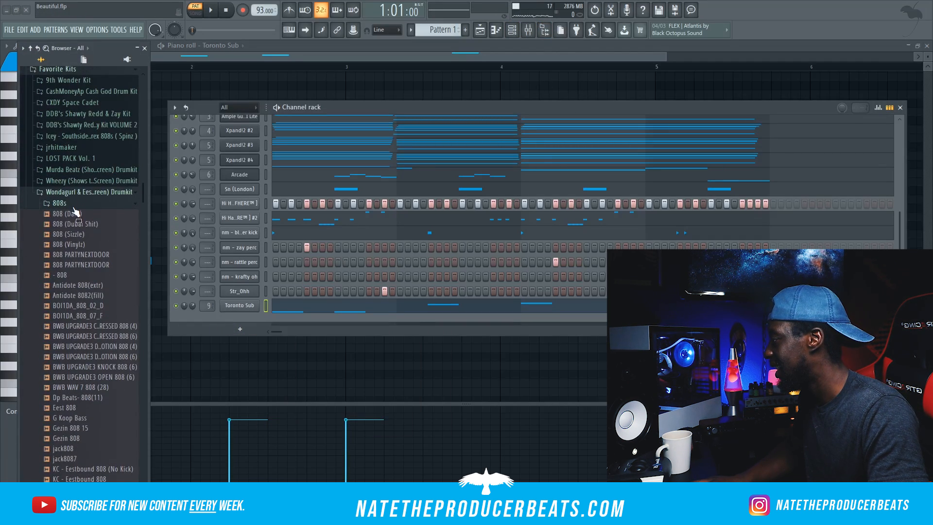
click(93, 180)
scroll(87, 258, down, 4)
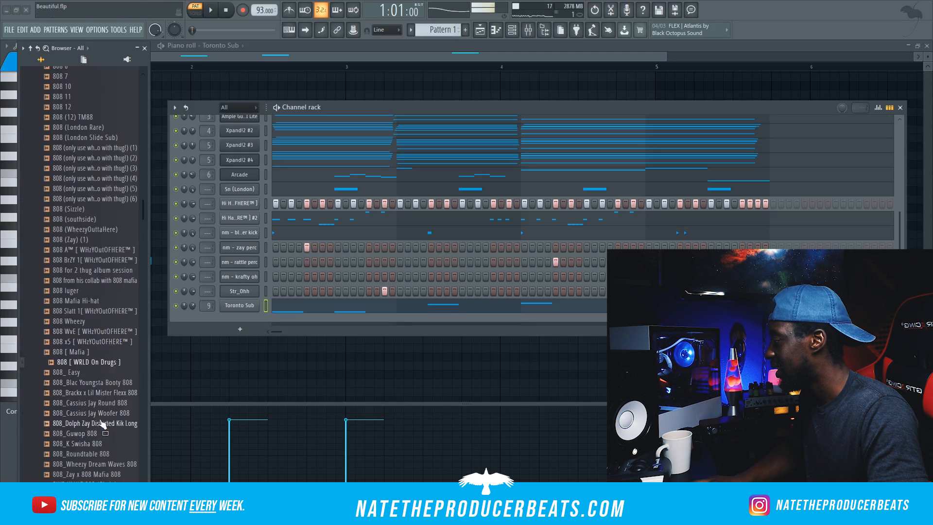
click(99, 414)
click(97, 362)
right_click(112, 363)
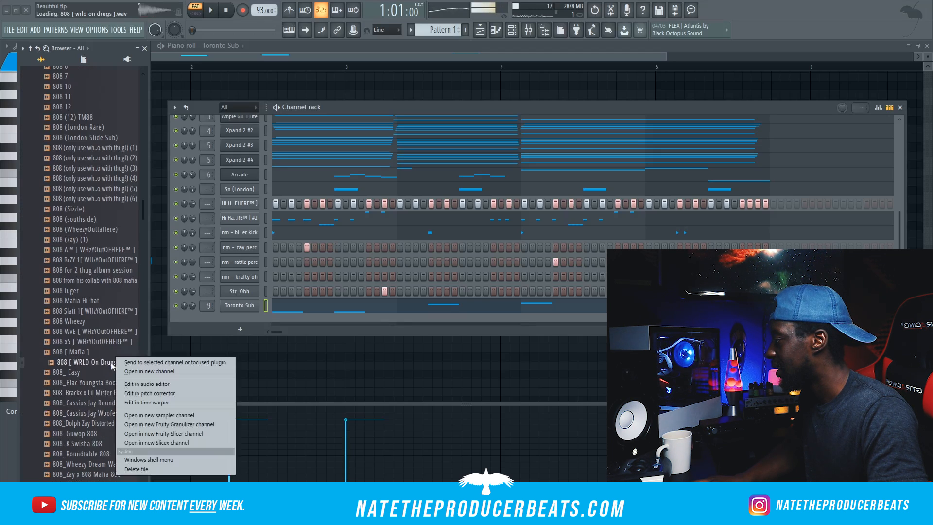
key(space)
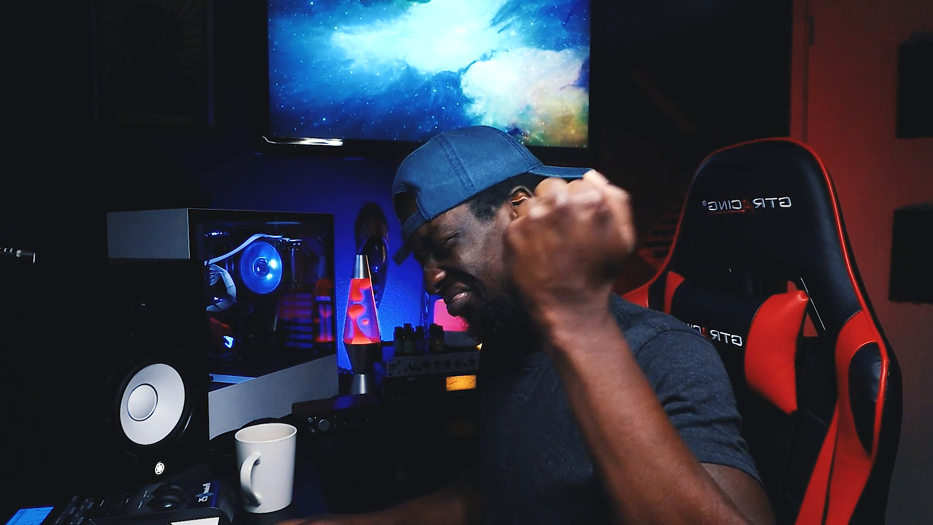
key(space)
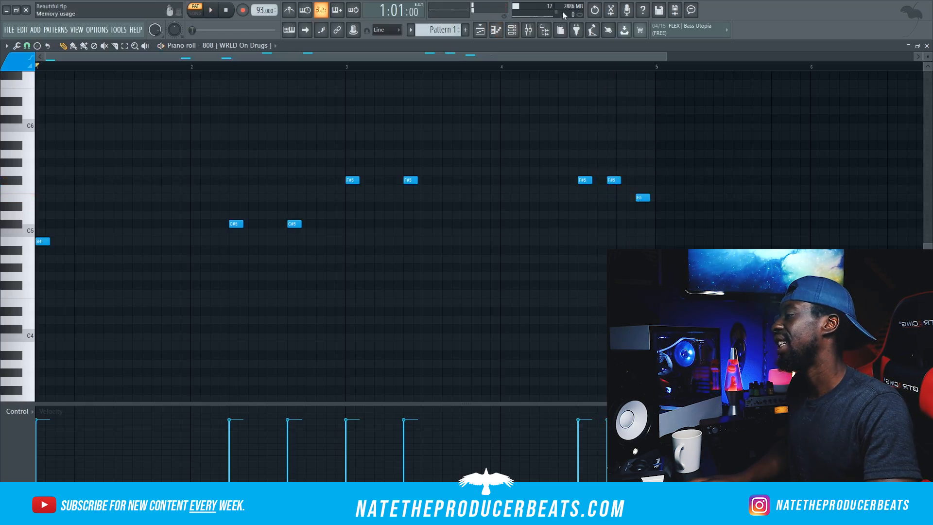
- Copy the WONDAGURL_snap_01 notes into the VT_OHiHat channel, and adjust that channel's volume during playback
click(545, 29)
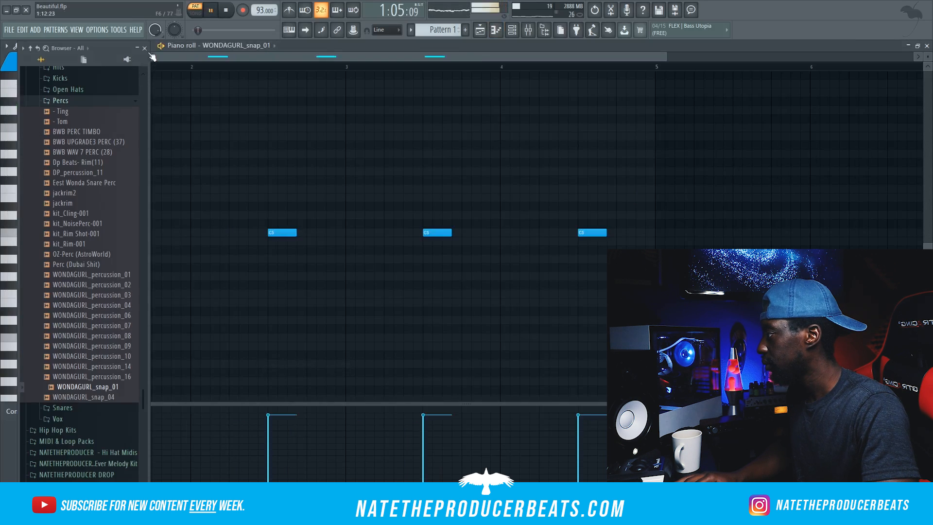
click(144, 48)
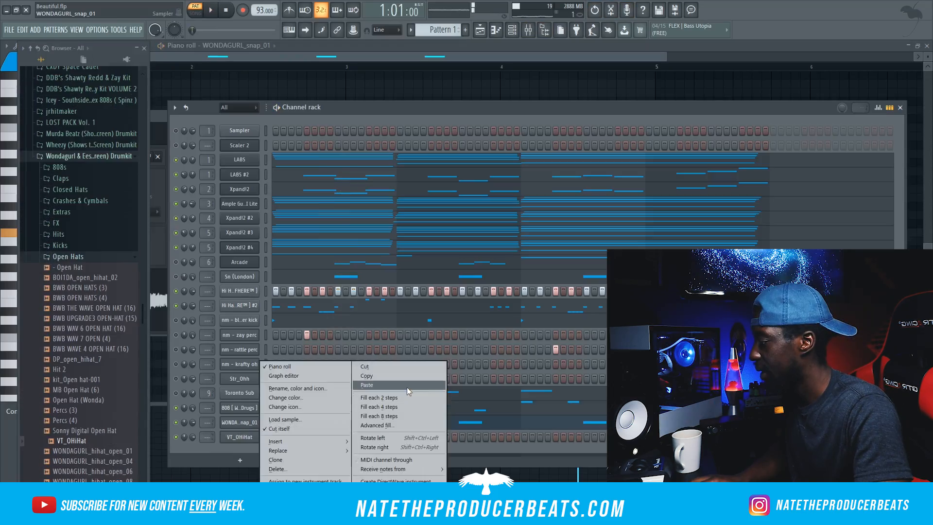
click(409, 378)
right_click(246, 437)
click(392, 386)
key(space)
drag(193, 437, 192, 441)
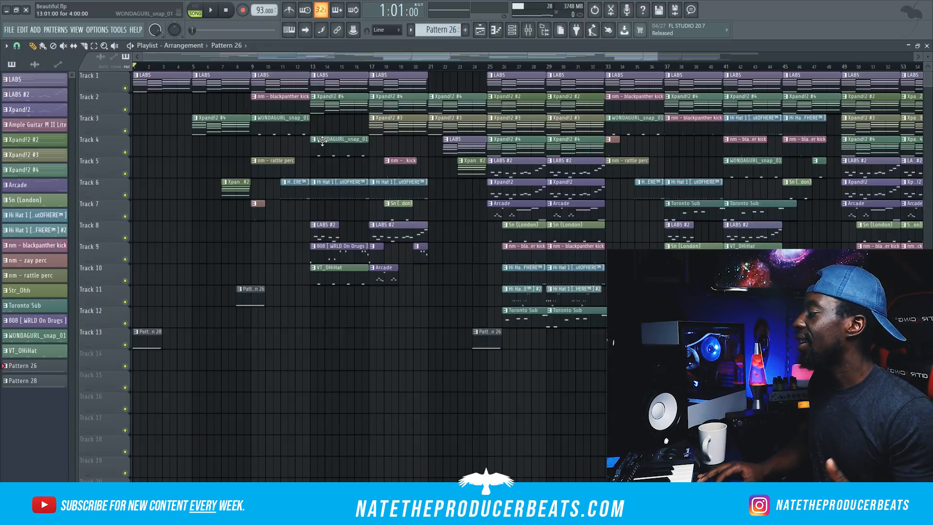
- Examine how the pattern clips are layered across the sections of the arrangement, from the intro to the ending
scroll(172, 76, up, 1)
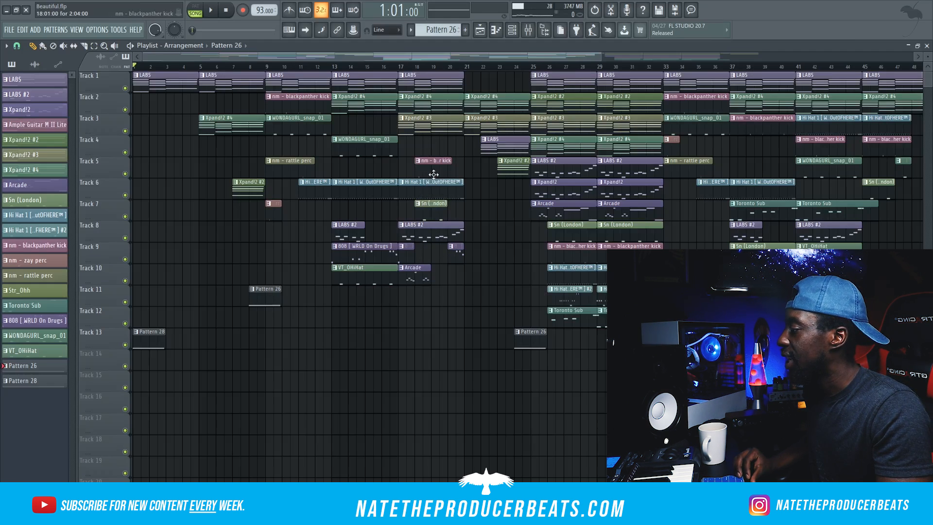
scroll(433, 173, up, 6)
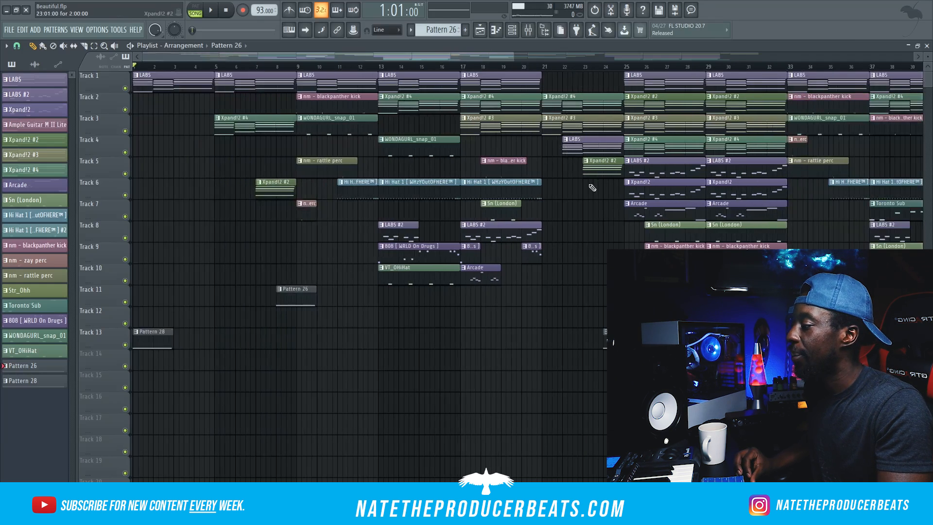
scroll(699, 219, down, 2)
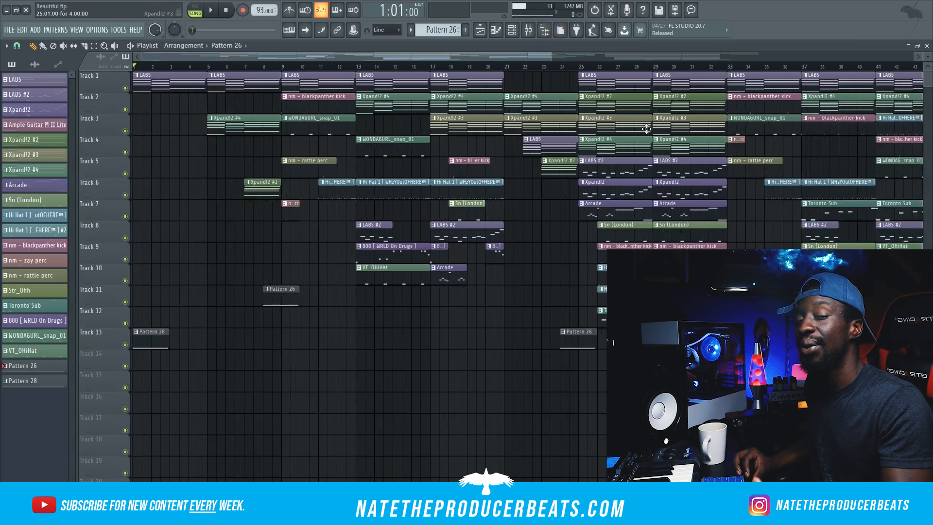
scroll(651, 130, up, 3)
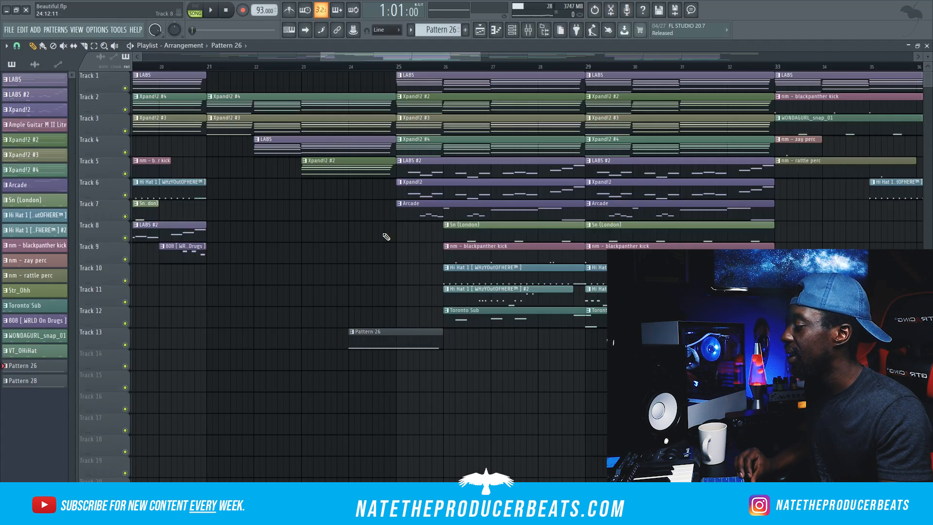
scroll(419, 242, down, 1)
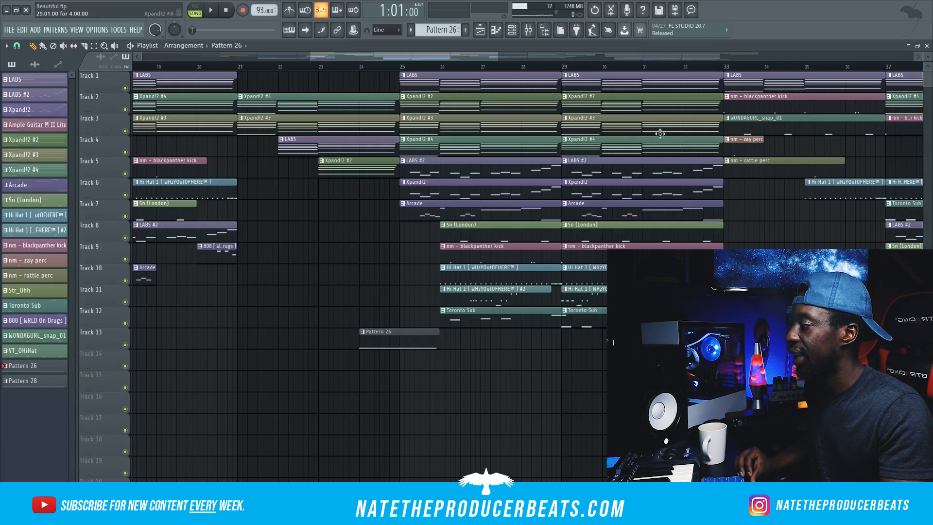
scroll(656, 173, down, 2)
scroll(664, 169, up, 1)
scroll(664, 169, down, 3)
scroll(514, 204, down, 3)
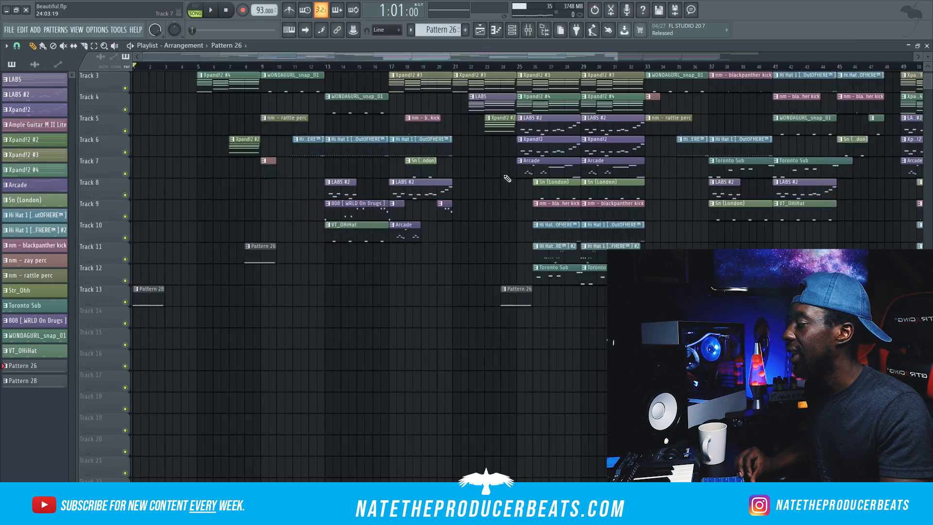
scroll(497, 103, up, 2)
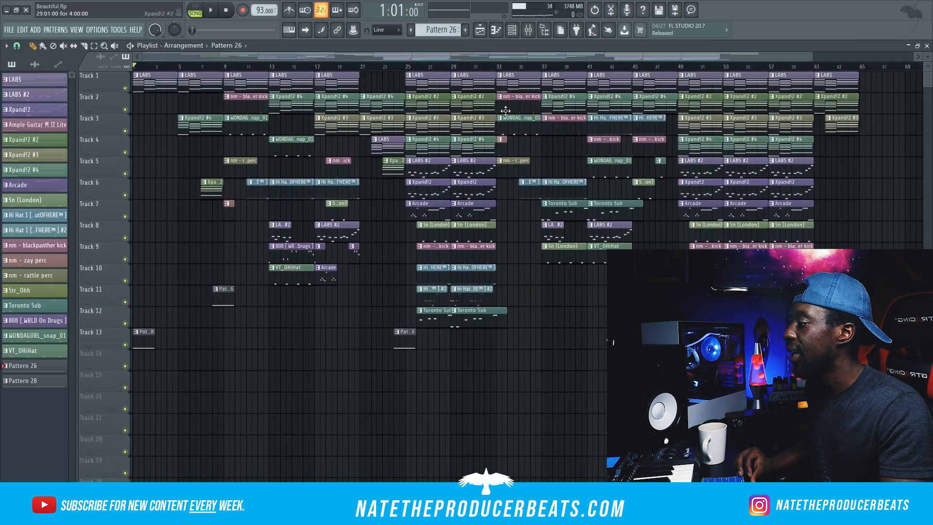
drag(479, 72, 568, 194)
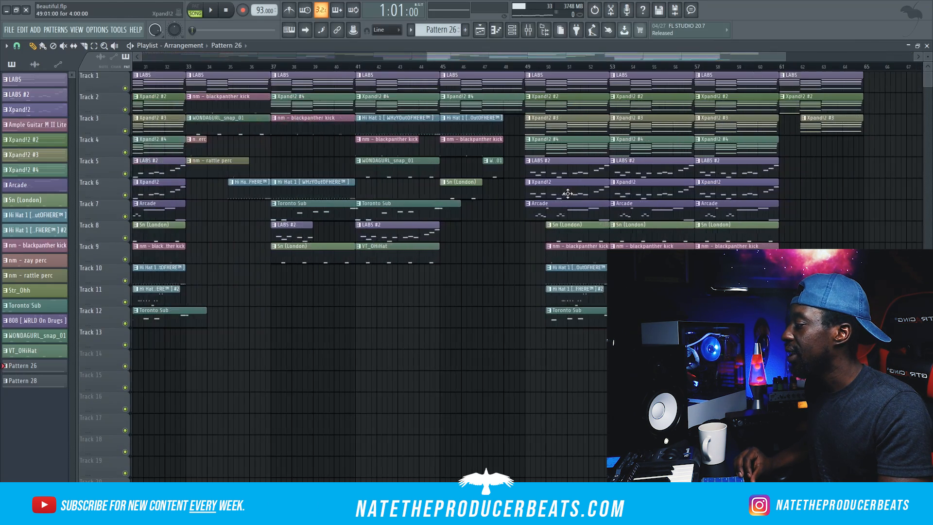
drag(414, 57, 560, 73)
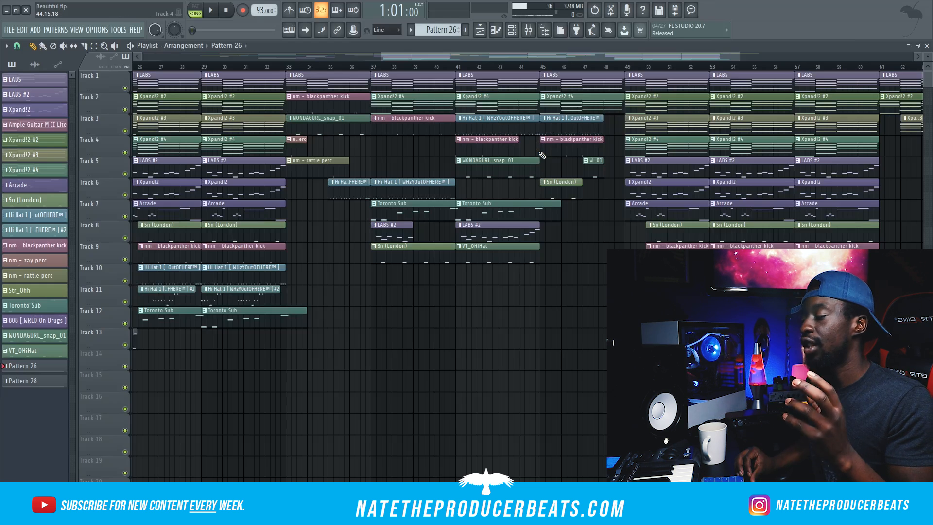
scroll(542, 155, down, 3)
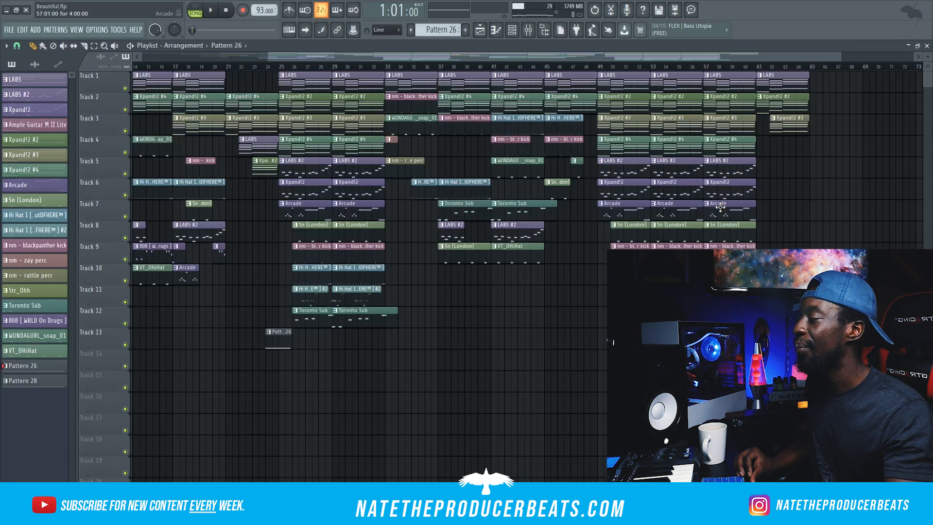
scroll(794, 104, up, 2)
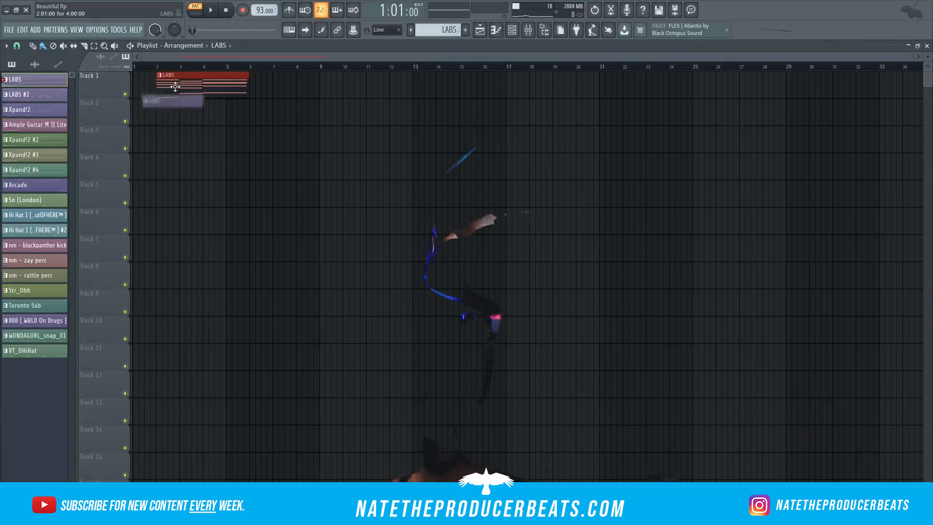
- Try an Arcade clip and an Xpand!2 #3 clip on Track 4 in the section starting at bar 5
click(274, 166)
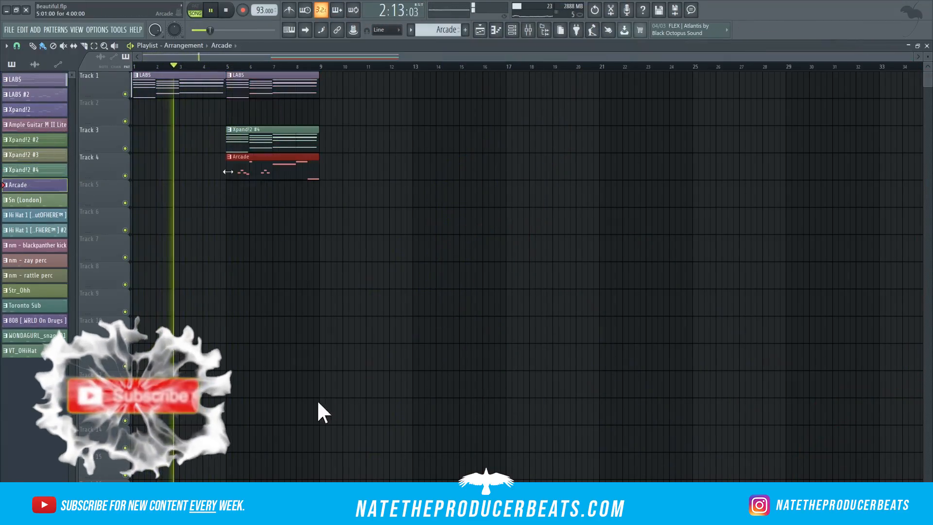
drag(273, 168, 297, 168)
right_click(311, 169)
click(34, 155)
click(231, 166)
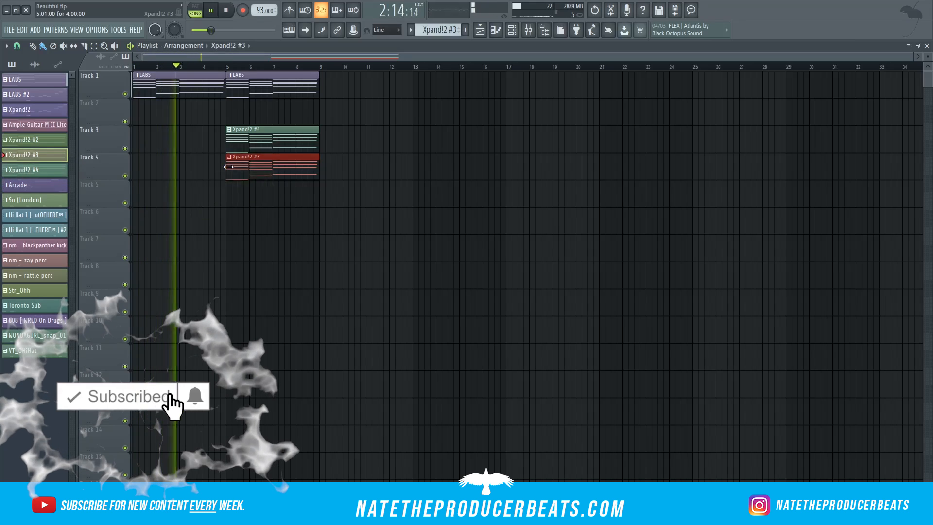
drag(227, 167, 274, 168)
right_click(291, 168)
- Place an Ample Guitar M II Lite clip on Track 4, trim its start to bar 7 and play it
mouse_move(34, 125)
mouse_down()
mouse_move(235, 188)
mouse_move(231, 167)
mouse_up()
drag(227, 168, 274, 167)
key(space)
click(49, 201)
- Add a LABS clip on Track 1 and an nm - blackpanther kick clip on Track 2 at bar 9
click(34, 79)
click(327, 87)
click(44, 320)
click(44, 245)
click(328, 114)
click(314, 66)
- Add WONDAGURL_snap_01, nm - zay perc and nm - rattle perc clips at bar 9 on Tracks 3, 4 and 5, checking by playback
drag(37, 335, 327, 143)
key(space)
key(space)
drag(34, 261, 321, 174)
drag(34, 276, 319, 198)
key(space)
click(45, 291)
key(space)
key(space)
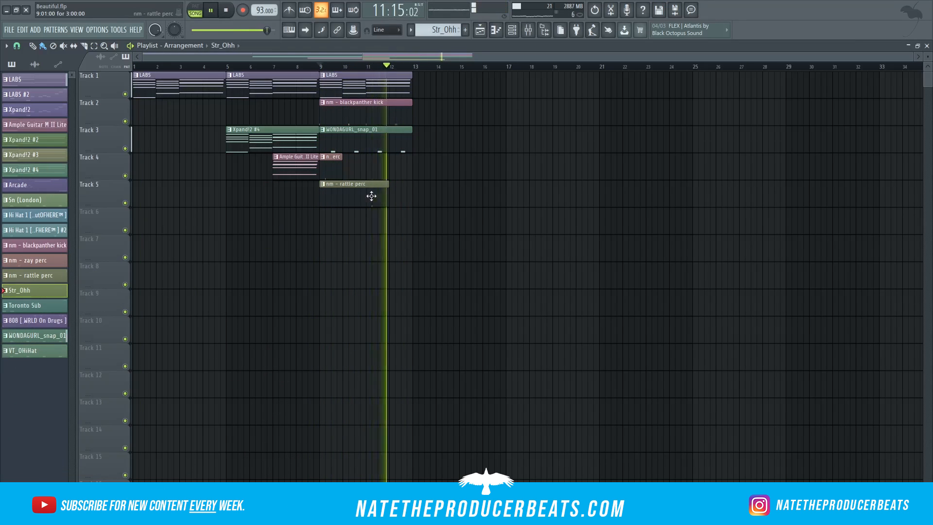
- Add LABS, Xpand!2 #4, nm - blackpanther kick and WONDAGURL_snap_01 clips at bar 13 on Tracks 1 to 4
click(34, 79)
click(418, 87)
click(34, 170)
click(418, 114)
drag(34, 246, 416, 141)
drag(37, 335, 417, 170)
drag(247, 30, 233, 30)
key(space)
- Layer LABS, Xpand!2 #4, Hi Hat 1, nm - blackpanther kick and WONDAGURL_snap_01 clips at bar 17 on Tracks 1 to 5
mouse_move(34, 79)
mouse_down()
mouse_move(596, 84)
mouse_move(511, 87)
mouse_up()
drag(34, 170, 511, 114)
click(44, 245)
click(52, 218)
click(511, 141)
key(space)
drag(233, 30, 258, 30)
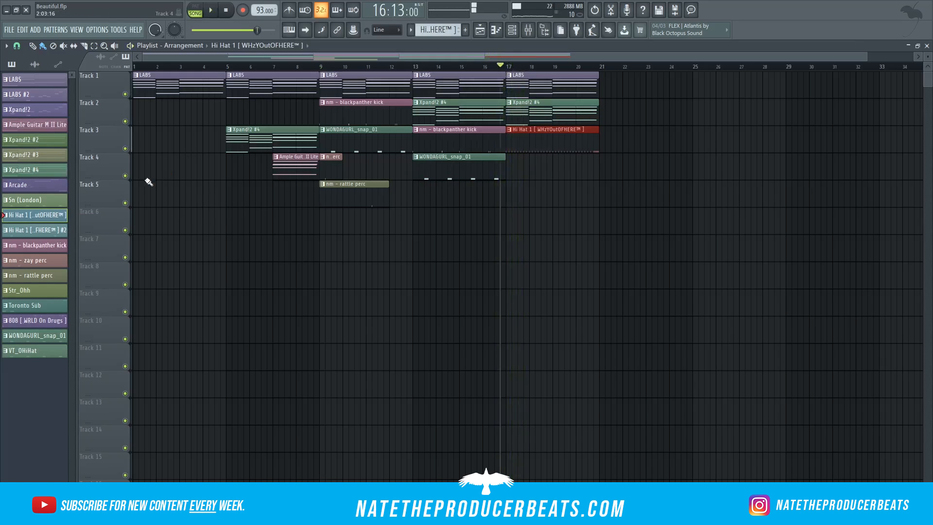
click(37, 335)
click(510, 195)
key(space)
- Place a Hi Hat 1 clip on Track 6 at bar 9 and trim its start to bar 11
click(34, 79)
click(308, 67)
click(37, 214)
click(329, 229)
drag(321, 210, 367, 211)
- Try an Xpand!2 #4 clip on Track 7 at bar 9
click(34, 169)
click(324, 252)
right_click(335, 252)
key(space)
mouse_move(234, 31)
mouse_down()
mouse_move(223, 30)
mouse_move(259, 30)
mouse_up()
- Add Hi Hat 1 on Track 6 and Toronto Sub on Track 7 at bar 13, plus Toronto Sub on Track 6 at bar 17
click(37, 214)
click(422, 229)
click(53, 336)
click(36, 305)
click(422, 252)
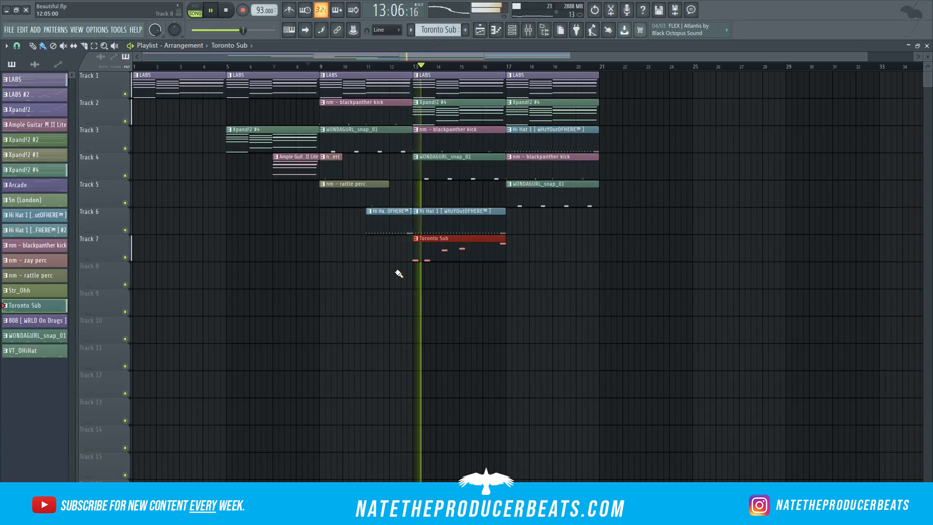
click(515, 225)
- Delete the nm - blackpanther kick clip on Track 4, play from bar 13, and place the kick again at bar 17
right_click(569, 173)
click(559, 196)
click(483, 148)
key(space)
click(414, 67)
key(space)
click(515, 167)
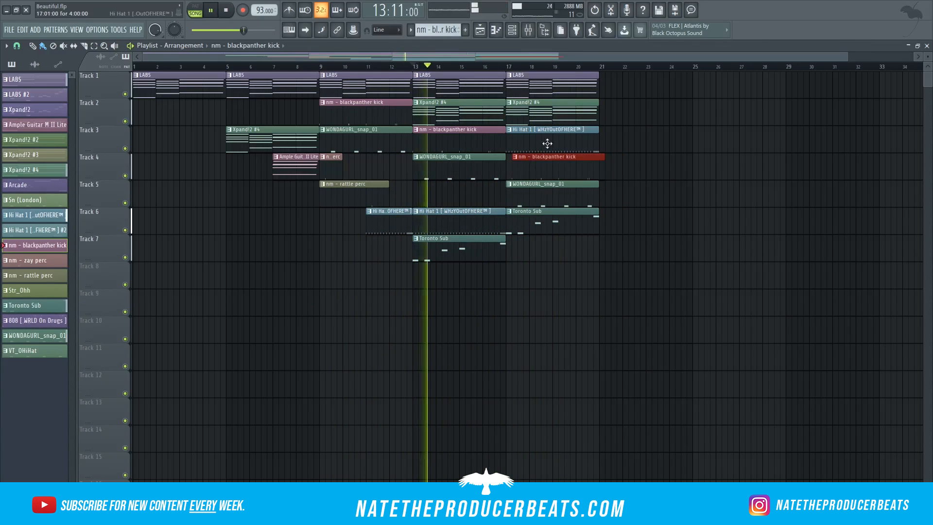
- Check the Toronto Sub channel and its notes in the channel rack and piano roll
key(F6)
key(F6)
key(F6)
click(181, 365)
click(37, 321)
click(37, 305)
key(F7)
key(F7)
- Place an Xpand!2 clip on Track 8 at bar 13, check its notes and play it
click(34, 109)
click(415, 281)
right_click(422, 294)
key(F7)
key(F7)
key(space)
- Place two-bar LABS #2 clips on Track 9 at bars 13 and 19, and shorten the Xpand!2 clip to two bars
drag(34, 94, 416, 315)
key(space)
drag(504, 308, 458, 309)
drag(504, 282, 459, 282)
click(425, 308)
click(559, 305)
drag(578, 305, 531, 305)
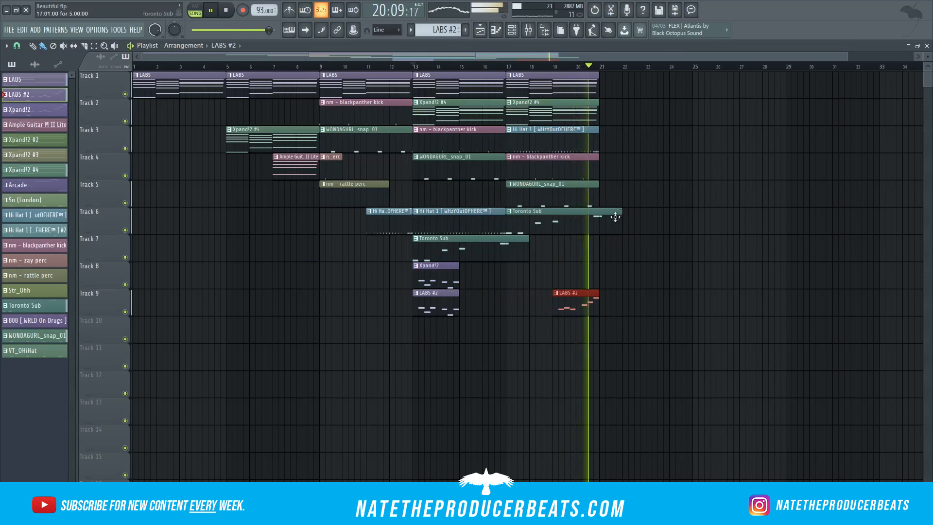
- Delete the Xpand!2 clip from Track 8 and move both LABS #2 clips up to that track
right_click(438, 278)
drag(438, 305, 437, 278)
drag(576, 305, 576, 278)
- Remove the Toronto Sub clip at bar 17 from Track 6, checking by playback
drag(620, 225, 555, 243)
key(space)
key(space)
right_click(539, 223)
- Extend the start of the second LABS #2 clip to bar 17 and trim the Track 4 kick clip to end at bar 20
drag(554, 277, 506, 277)
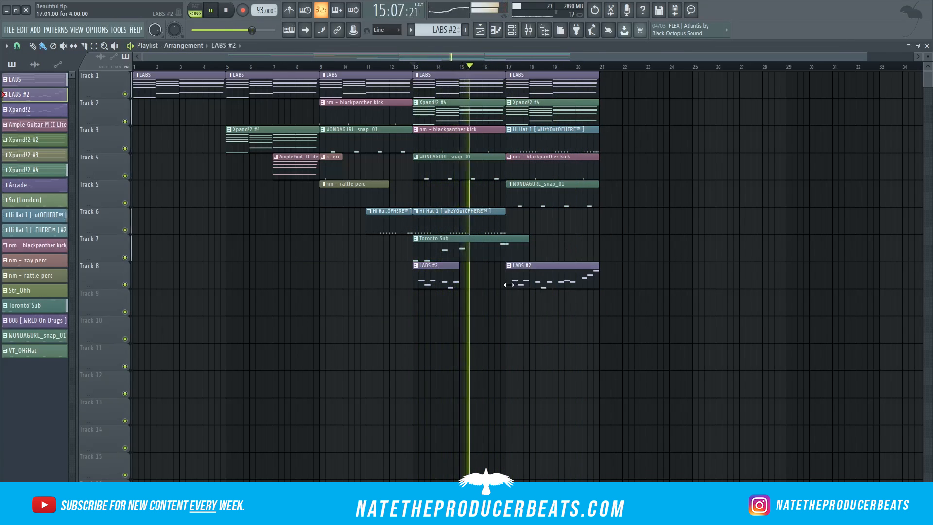
drag(596, 173, 573, 172)
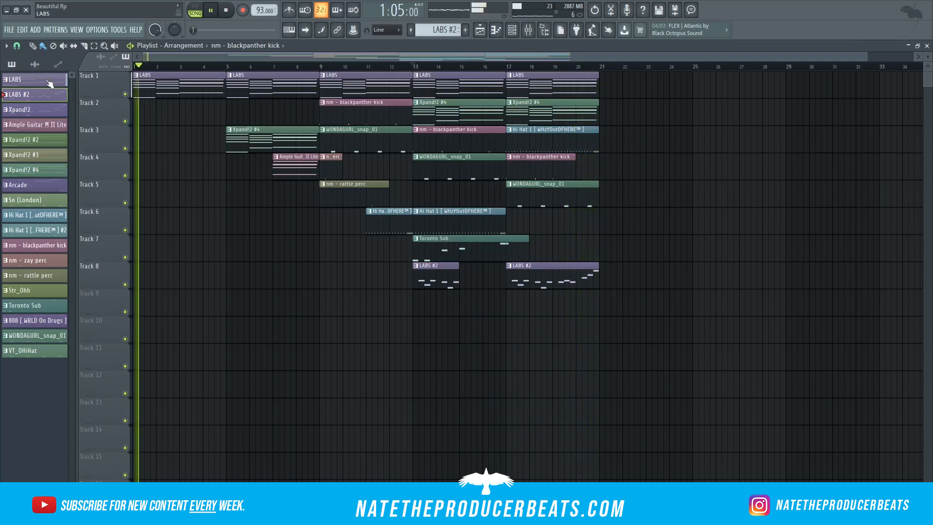
- Arrange LABS, Xpand!2 #2, Xpand!2 #3 and Xpand!2 #4 clips on Tracks 1 to 4 from bar 21
shift+click(41, 114)
drag(40, 115, 604, 86)
drag(631, 141, 625, 167)
mouse_move(712, 233)
mouse_down()
mouse_move(687, 73)
mouse_move(646, 87)
mouse_up()
click(756, 102)
drag(777, 112, 675, 117)
- Check the mixer levels and the Xpand!2 #3 notes in the piano roll during playback
click(528, 31)
click(495, 31)
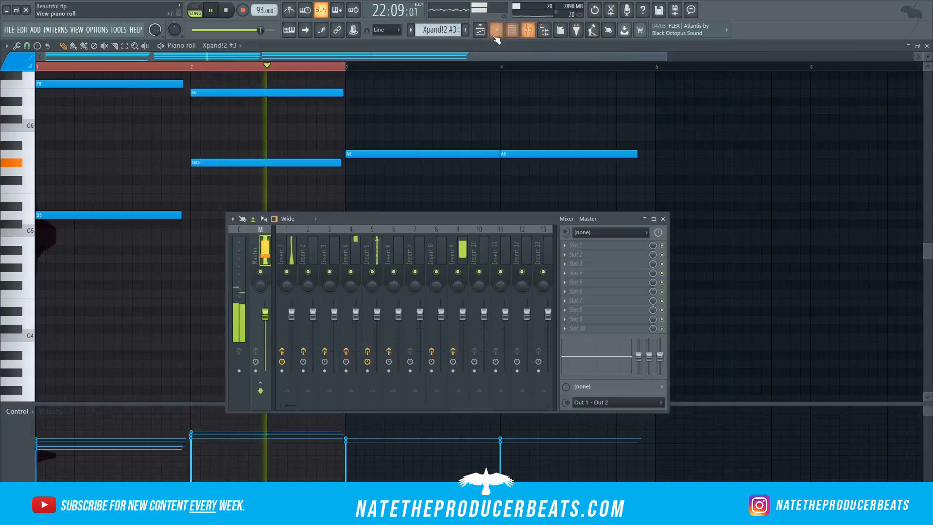
click(495, 34)
- Delete the extra clips at bar 23 and extend the remaining clips on Tracks 1 to 4 to end at bar 25
click(653, 170)
right_click(685, 168)
right_click(683, 140)
right_click(682, 116)
right_click(681, 87)
drag(656, 170, 607, 77)
mouse_move(645, 103)
mouse_down()
mouse_move(775, 103)
mouse_move(692, 103)
mouse_up()
- Add a LABS #2 clip on Track 5 and an Xpand!2 clip on Track 6 at bar 21
mouse_move(34, 306)
mouse_down()
mouse_move(617, 200)
mouse_move(613, 266)
mouse_up()
right_click(626, 272)
click(569, 282)
click(604, 195)
click(29, 110)
click(605, 223)
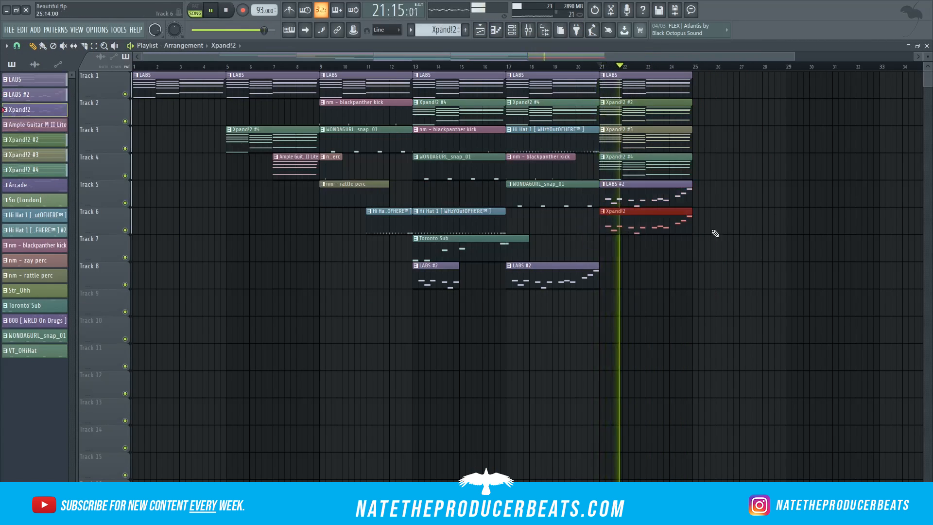
- Add an Arcade clip on Track 7 and an Sn (London) clip on Track 8 at bar 21
click(29, 185)
click(605, 249)
click(29, 200)
click(605, 275)
- Add nm - blackpanther kick, Hi Hat 1 and Hi Hat 1 #2 clips at bar 21 on Tracks 9, 10 and 11
drag(36, 245, 605, 310)
drag(36, 214, 606, 335)
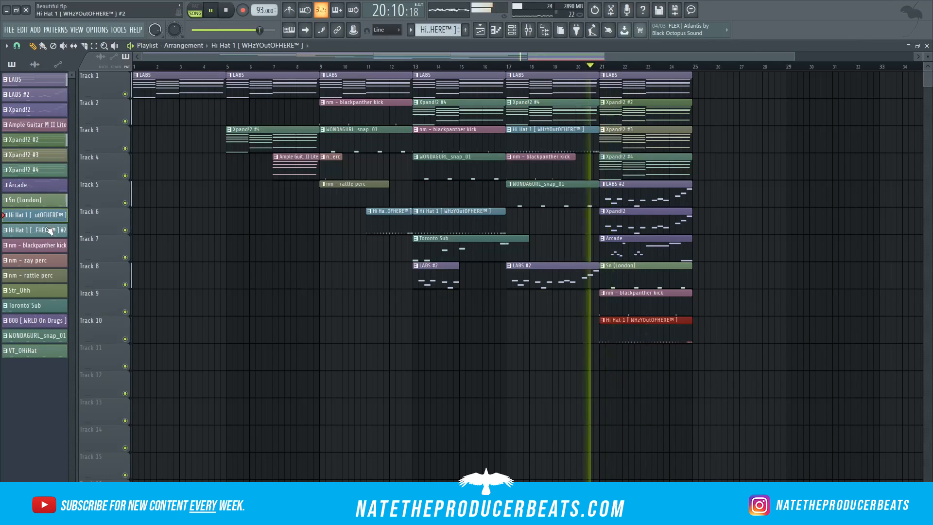
click(34, 230)
click(605, 349)
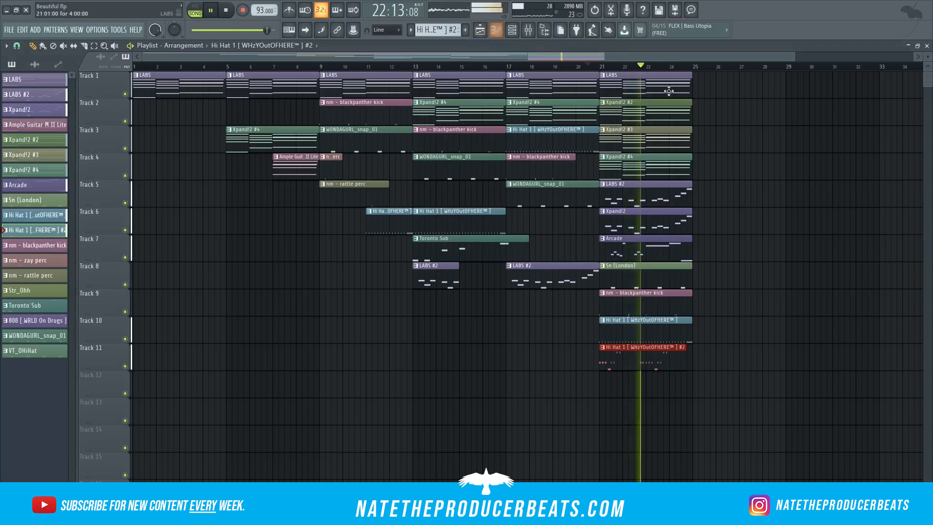
- Add a Toronto Sub clip at bar 21 and an 808 [ WRLD On Drugs ] clip at bar 25 on Track 12
click(38, 310)
click(605, 377)
key(space)
drag(37, 321, 697, 389)
- Repeat the bar 21 clips on Tracks 5 to 8, 10 and 11 at bar 25
click(675, 347)
click(698, 357)
click(675, 320)
click(697, 331)
click(675, 293)
click(699, 222)
drag(698, 220, 694, 220)
click(698, 194)
- Repeat the clips on Tracks 1 to 4 at bar 25 and add VT_OHiHat and WONDAGURL_snap_01 clips there on Tracks 13 and 14
click(697, 167)
click(698, 140)
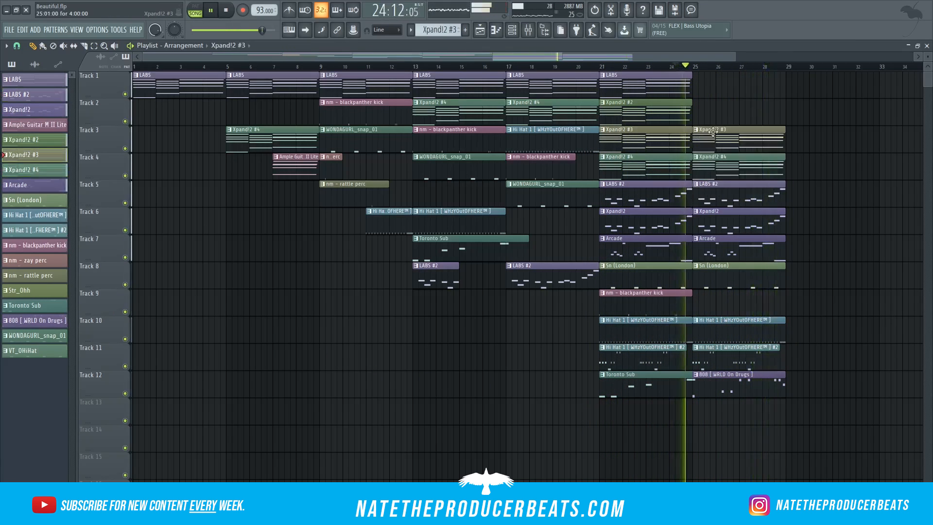
click(698, 112)
click(680, 77)
click(697, 85)
drag(37, 350, 689, 409)
drag(689, 408, 692, 410)
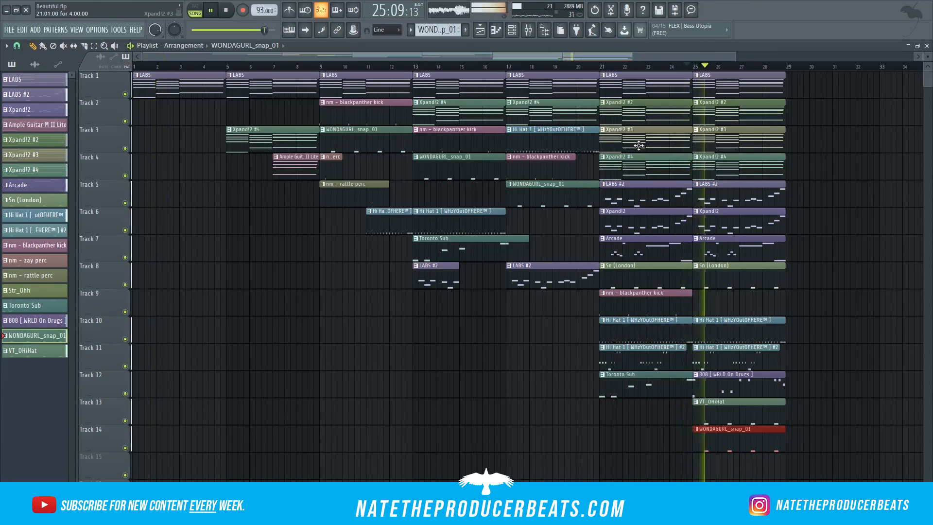
- Play back the section from bar 21 and delete the Sn (London) clip at bar 25
scroll(767, 336, up, 3)
click(174, 65)
drag(413, 408, 630, 85)
key(space)
key(space)
drag(801, 466, 273, 86)
ctrl+click(332, 282)
key(space)
key(space)
drag(332, 478, 692, 85)
key(space)
key(space)
drag(779, 477, 437, 81)
drag(452, 85, 273, 86)
ctrl+click(341, 427)
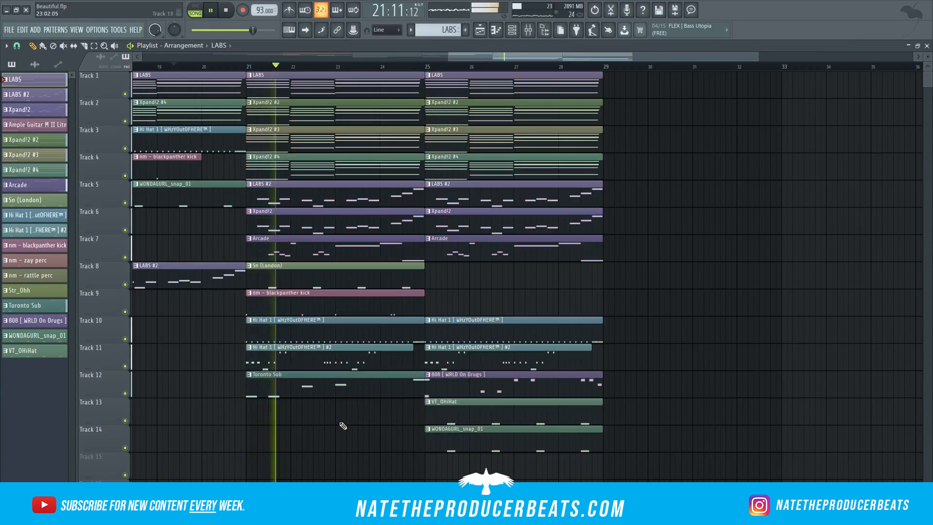
- Trim the starts of the bar 21 snare, kick, hi-hat and Toronto Sub clips on Tracks 8 to 12 to bar 22
key(space)
drag(247, 204, 292, 204)
drag(247, 304, 292, 303)
drag(247, 278, 292, 278)
drag(247, 358, 292, 359)
key(space)
key(space)
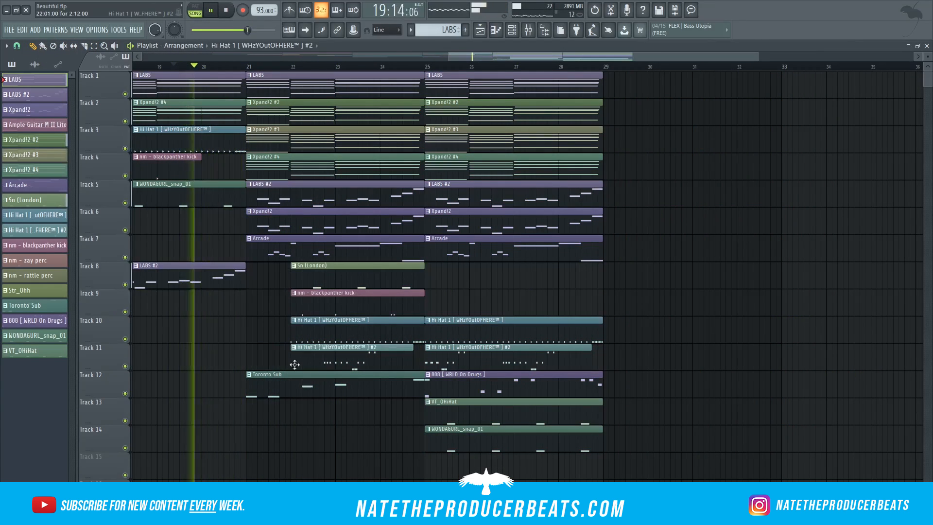
drag(247, 392, 292, 392)
- Clear the hi-hat, 808, open-hat and snap clips at bar 25 and place a Toronto Sub clip there on Track 12
right_click(457, 333)
click(439, 383)
drag(489, 383, 523, 383)
drag(471, 392, 426, 392)
- Add an nm - blackpanther kick clip on Track 9 and a Hi Hat 1 clip on Track 10 at bar 25
click(472, 304)
key(space)
key(space)
click(437, 333)
- Add full-length Sn (London) and Hi Hat 1 #2 clips at bar 25 on Tracks 8 and 11
click(388, 278)
drag(459, 280, 427, 281)
key(space)
key(space)
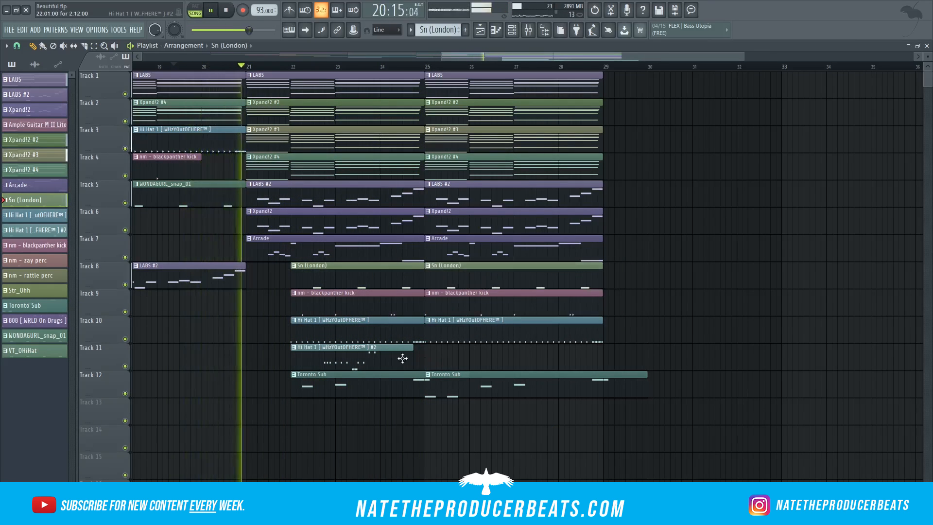
click(401, 360)
drag(511, 359, 427, 360)
- Duplicate the clips from bar 9 onward and place the copy so that it starts at bar 29
scroll(673, 433, down, 1)
scroll(672, 432, up, 1)
scroll(672, 432, down, 4)
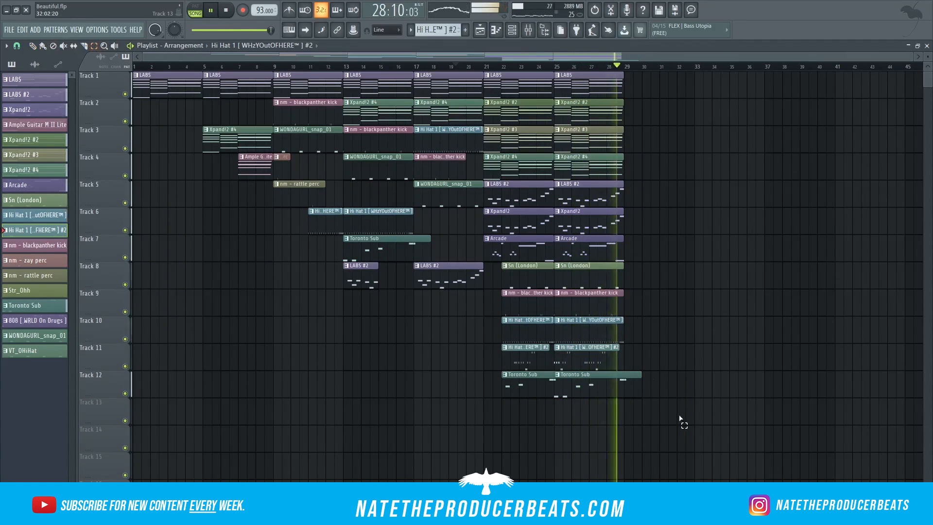
drag(679, 418, 276, 76)
key(ctrl+b)
scroll(329, 74, right, 3)
drag(490, 75, 473, 75)
- Add an 808 [ WRLD On Drugs ] clip on Track 9 at bar 33 and delete the Toronto Sub and kick clips there
click(464, 66)
scroll(574, 338, up, 3)
click(37, 336)
drag(37, 320, 510, 312)
right_click(529, 249)
click(498, 67)
right_click(554, 140)
scroll(566, 218, down, 1)
scroll(567, 218, right, 3)
- Duplicate the 808 clip on Track 9 to bar 37 and delete the kick clip on Track 4 there
key(space)
key(space)
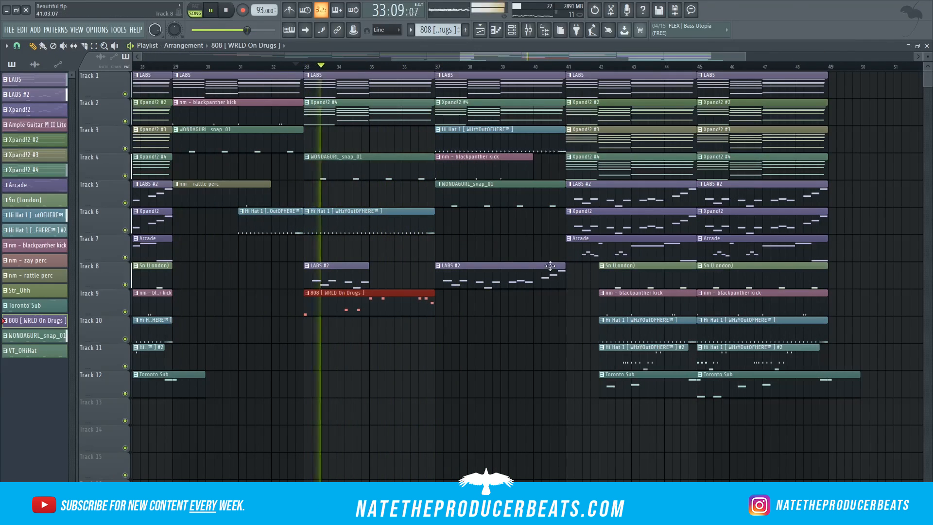
key(ctrl+b)
key(ctrl+d)
right_click(493, 158)
key(space)
key(space)
- Add Arcade and Xpand!2 #3 clips at bar 37 on Tracks 10 and 3, with the Hi Hat 1 clip moved to Track 6
click(619, 239)
click(439, 326)
click(607, 140)
click(442, 167)
drag(478, 140, 478, 222)
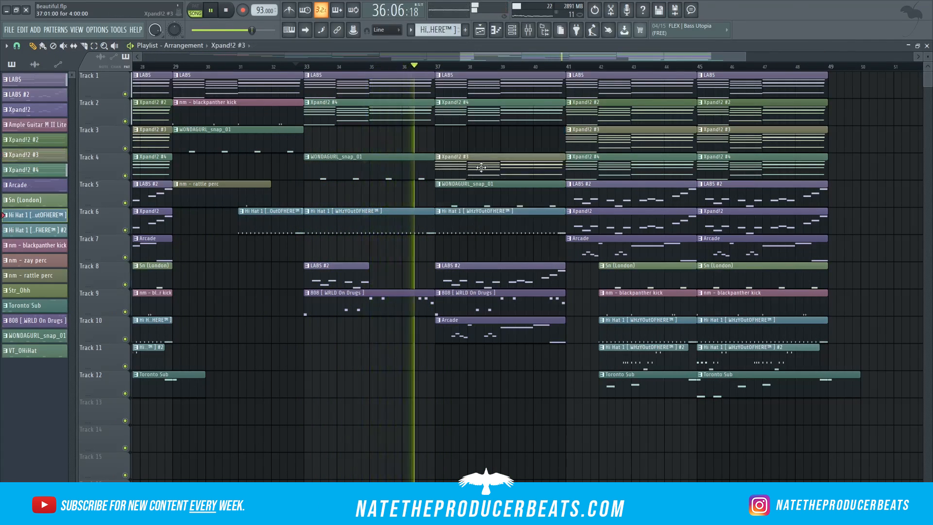
drag(481, 167, 481, 140)
- Shorten the Arcade clip on Track 10 to end at bar 39 and play back the section from bar 37
key(space)
key(space)
click(436, 66)
drag(563, 335, 498, 339)
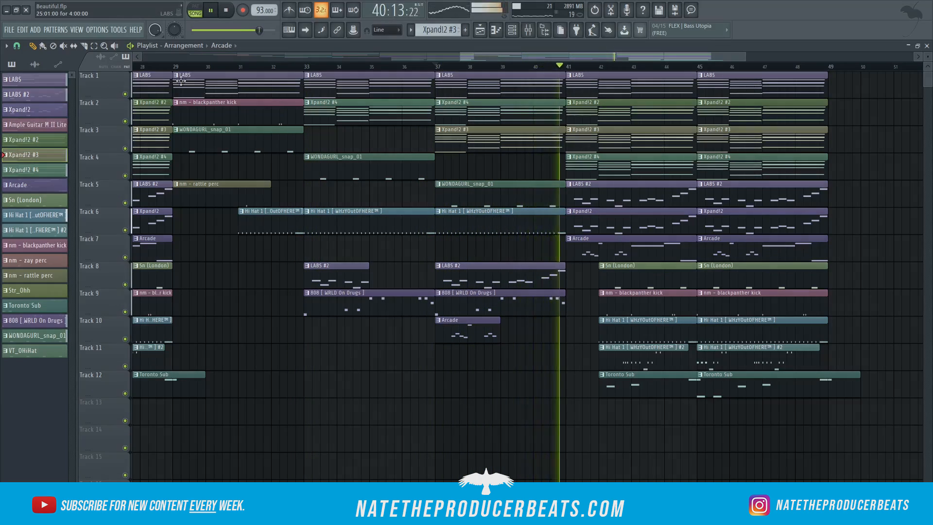
key(space)
key(space)
- Move all clips from bar 41 onward to start at bar 45 and add Xpand!2 clips on Tracks 2 and 3 at bar 41
click(94, 46)
click(33, 46)
drag(576, 83, 717, 88)
key(ctrl+d)
click(585, 87)
click(585, 115)
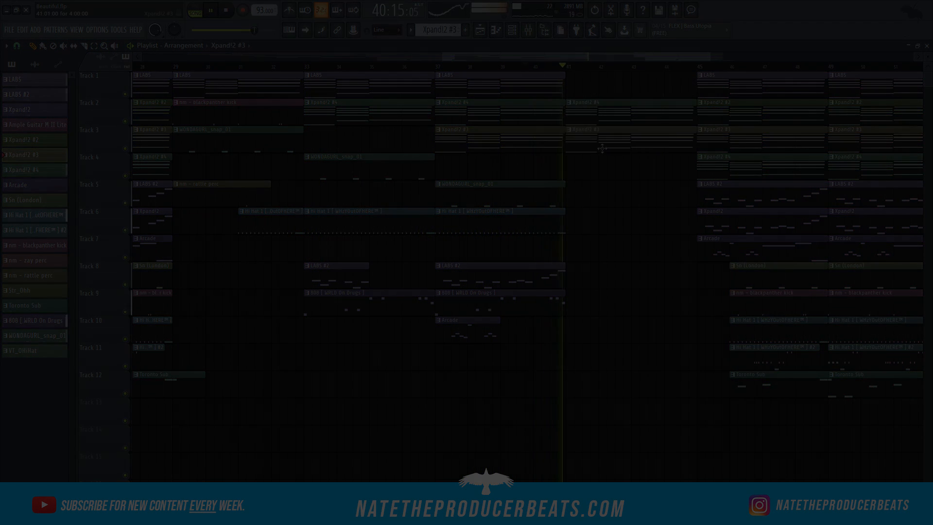